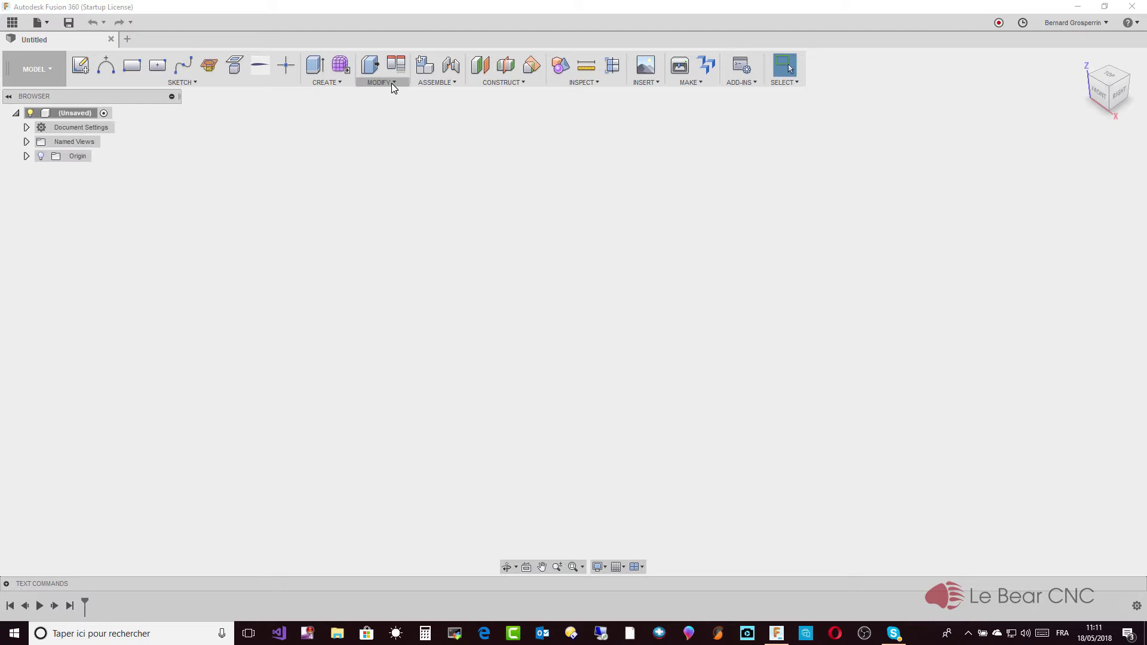
- Create a 50 × 50 × 50 mm box as a new body on the horizontal origin plane, roughly centred on the origin
click(339, 82)
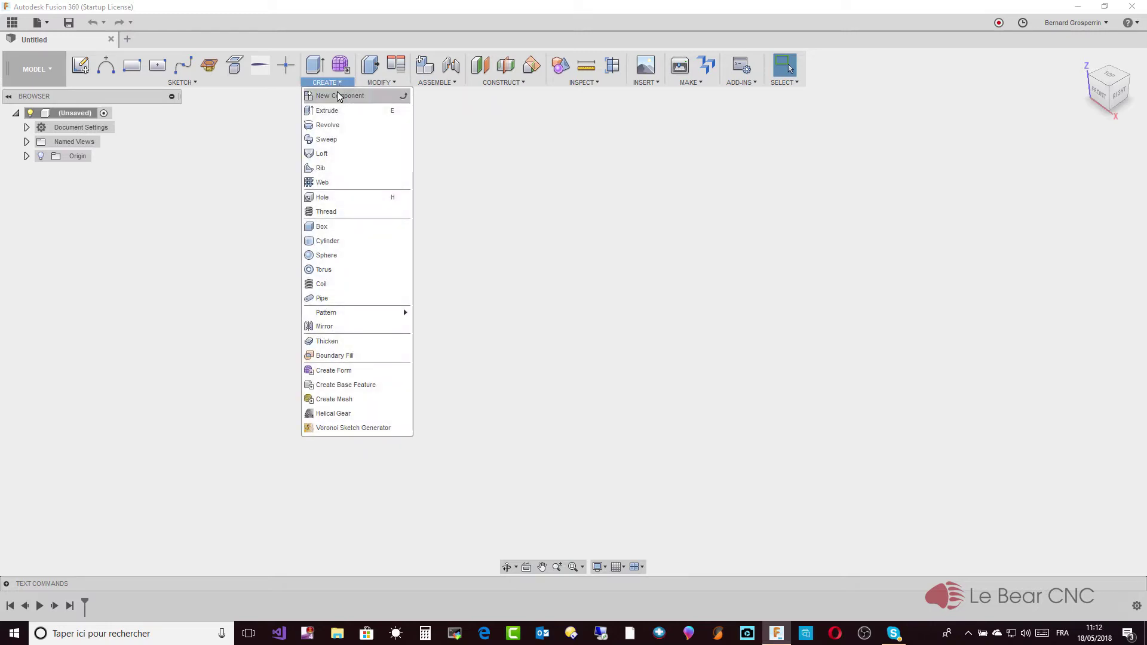
click(323, 228)
click(633, 314)
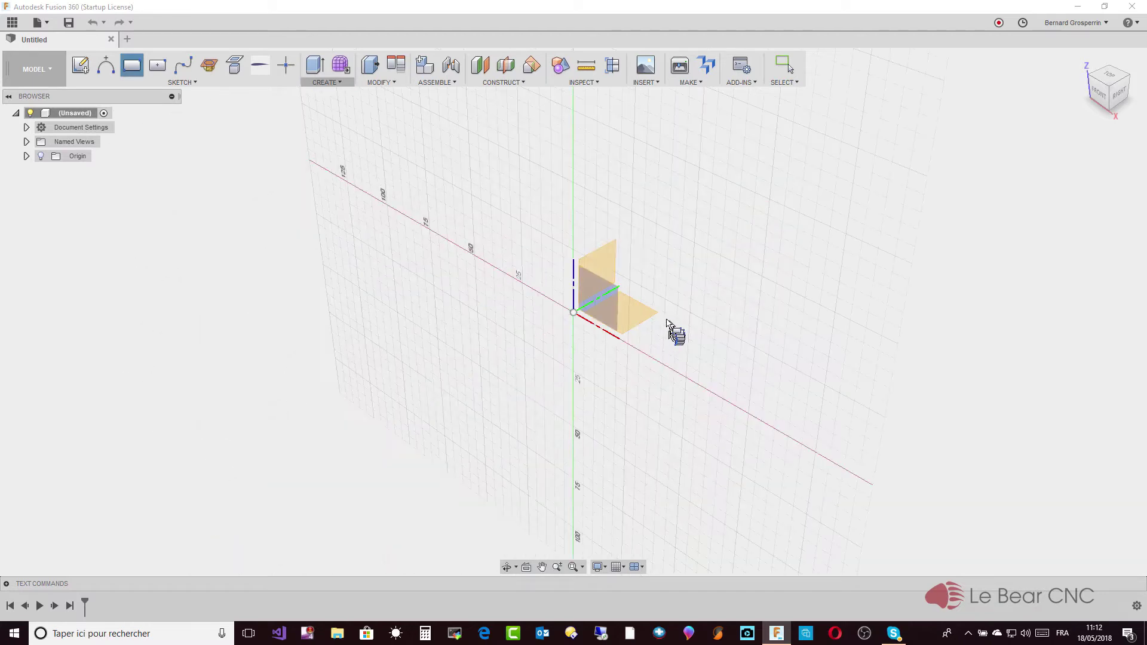
click(644, 321)
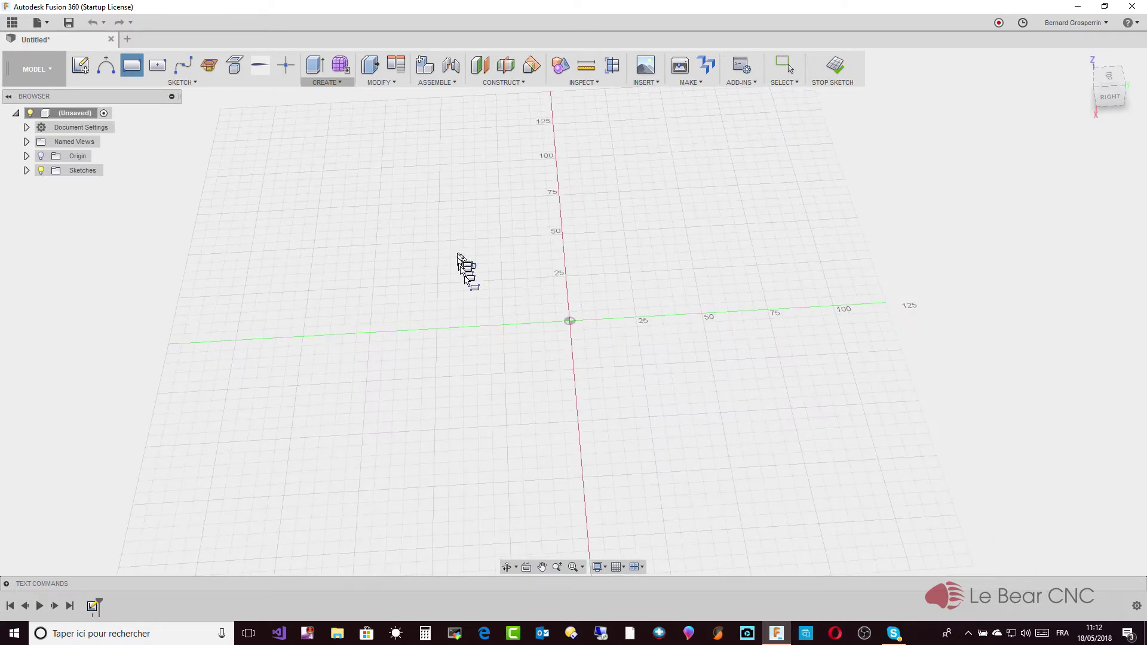
click(501, 279)
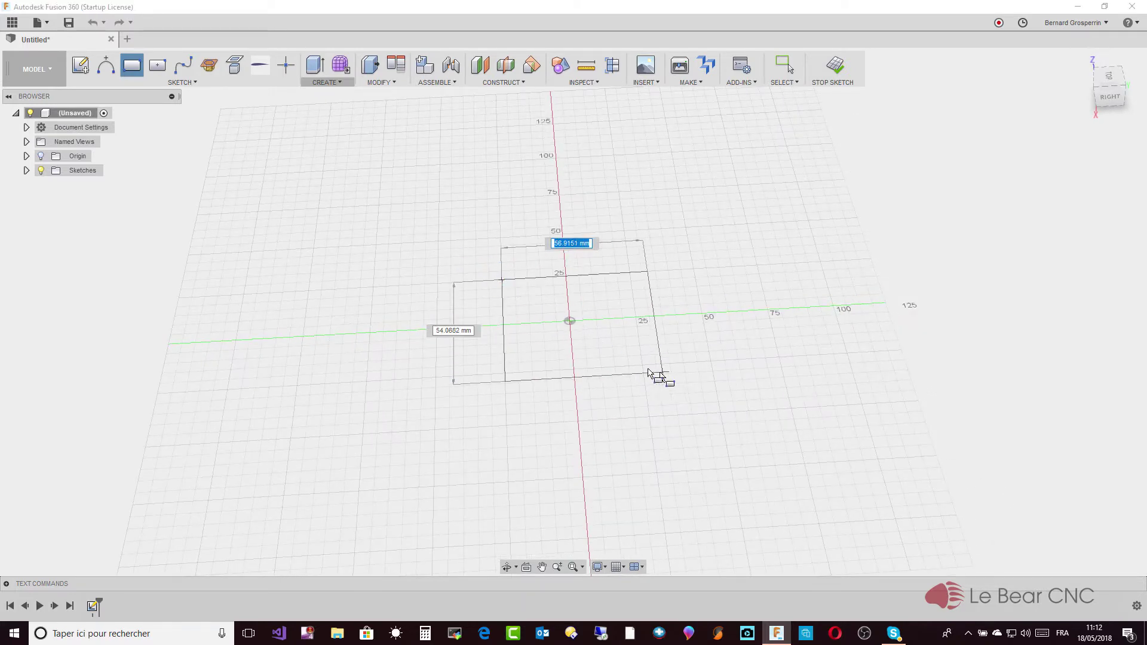
key(Tab)
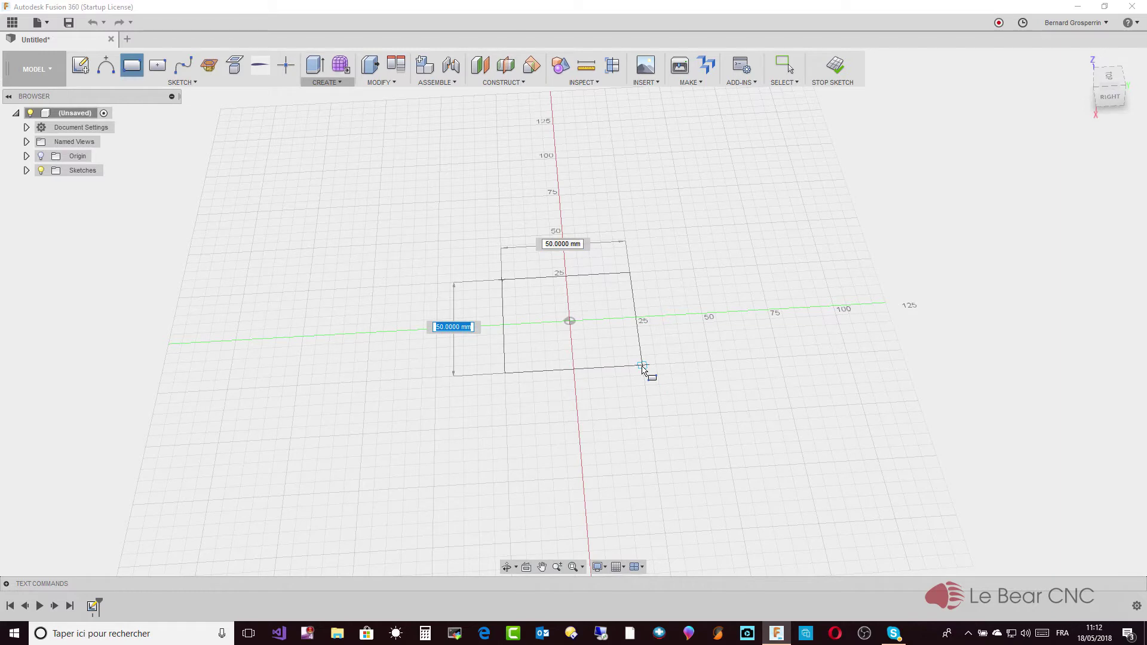
click(642, 368)
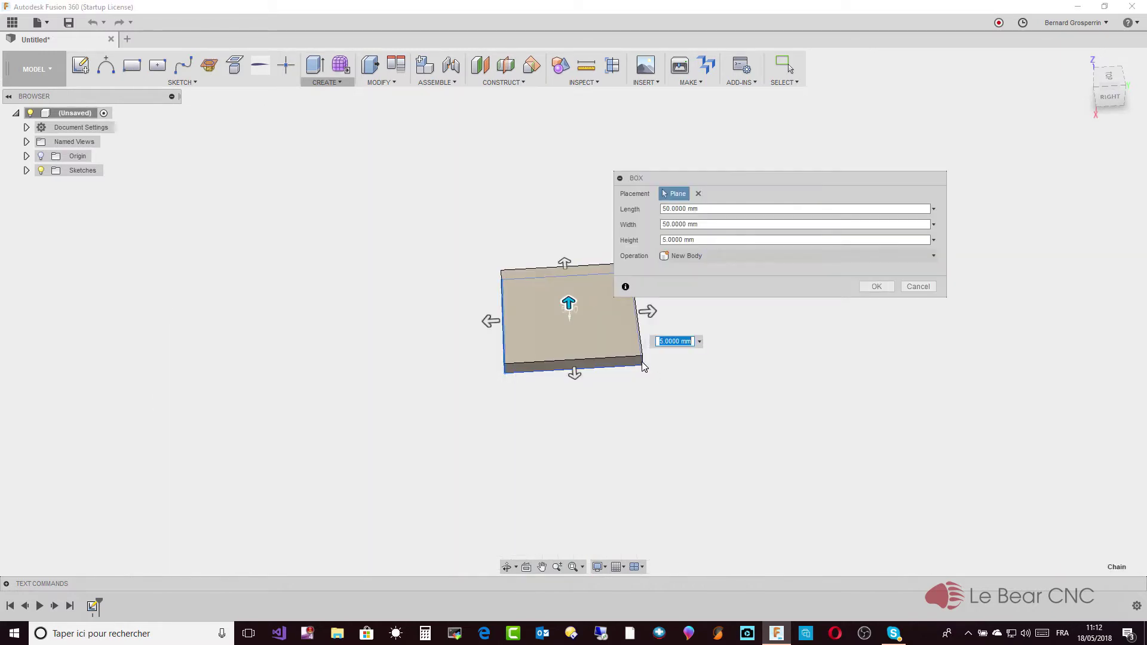
text(50)
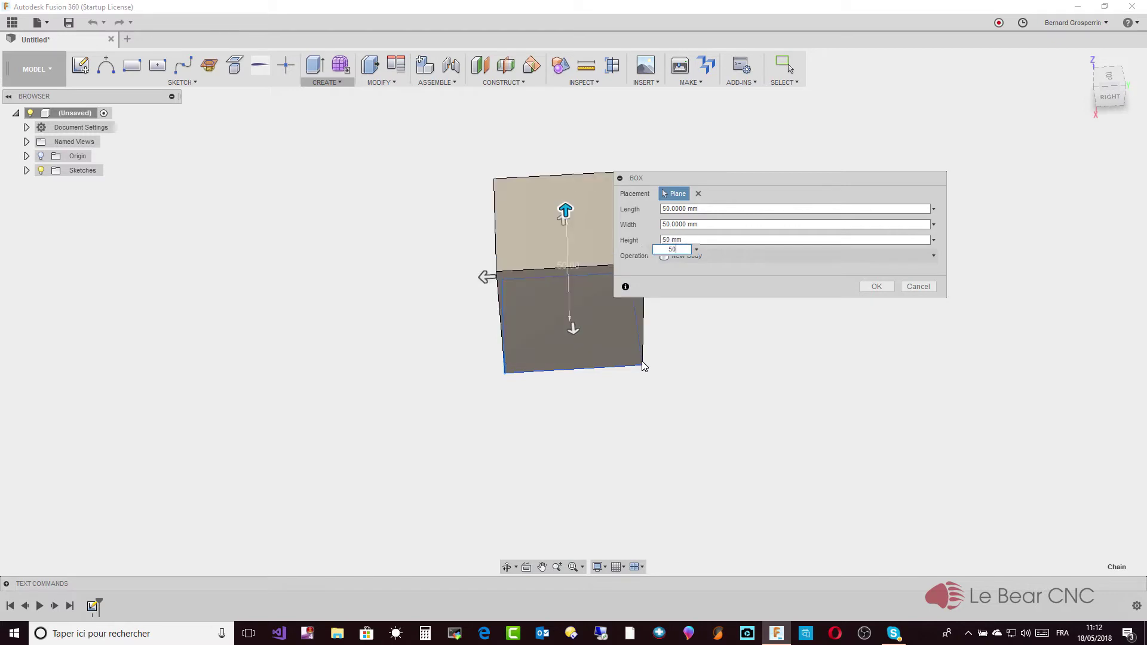
key(Return)
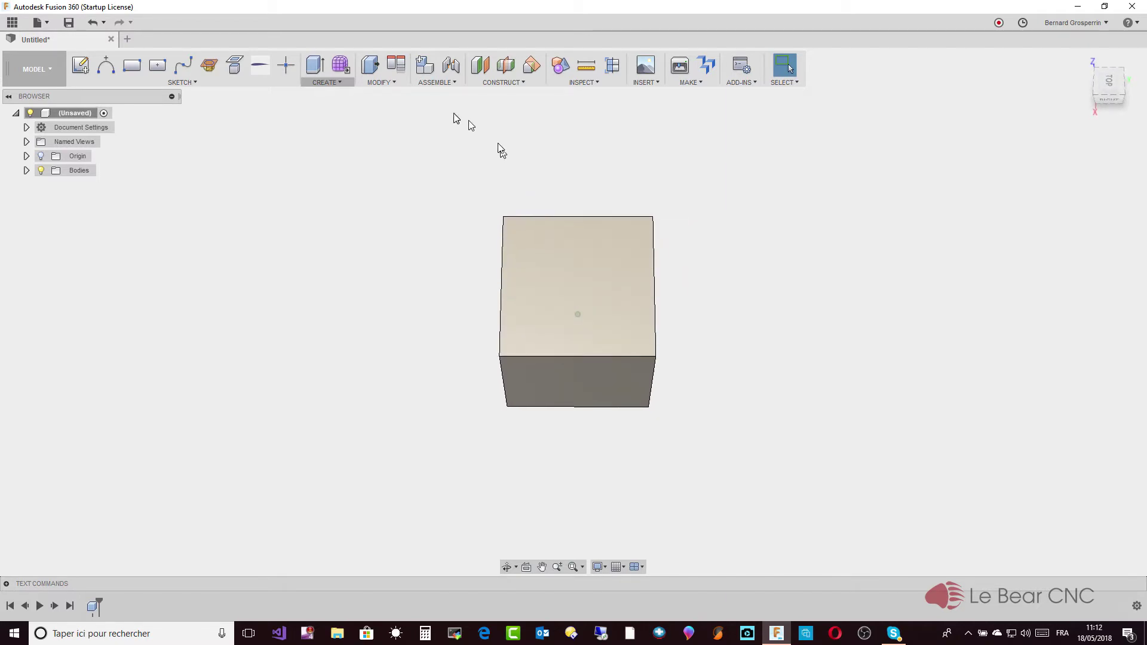
- Try Press Pull on the box's top face, pulling it upward, and apply the offset with a distance of 50 mm
click(393, 82)
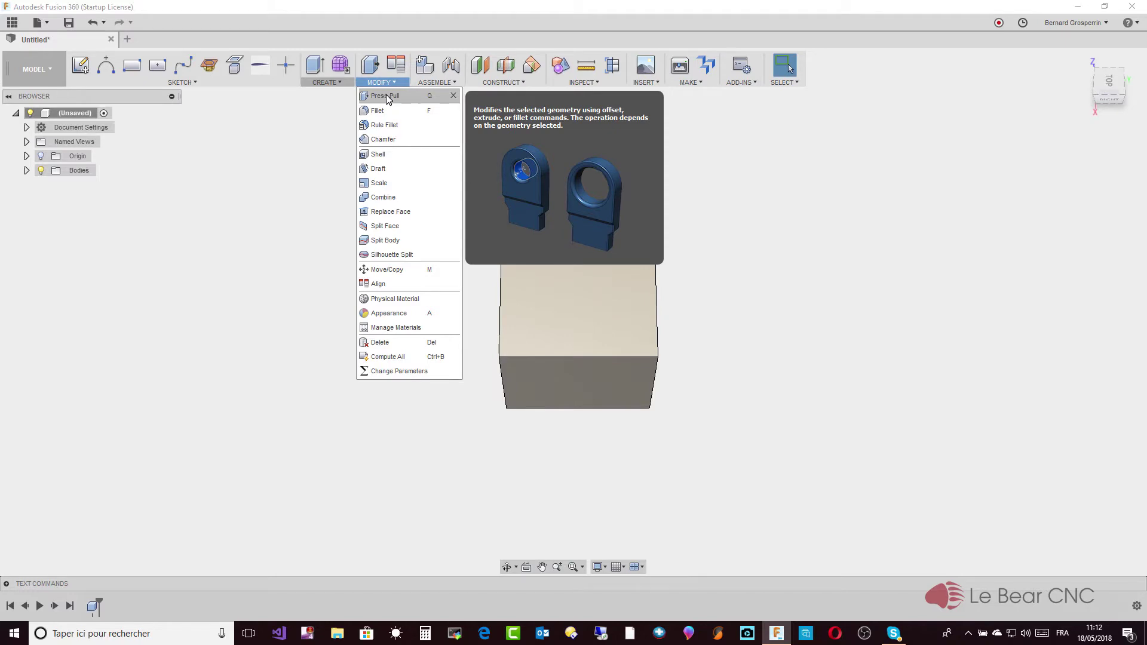
mouse_move(334, 84)
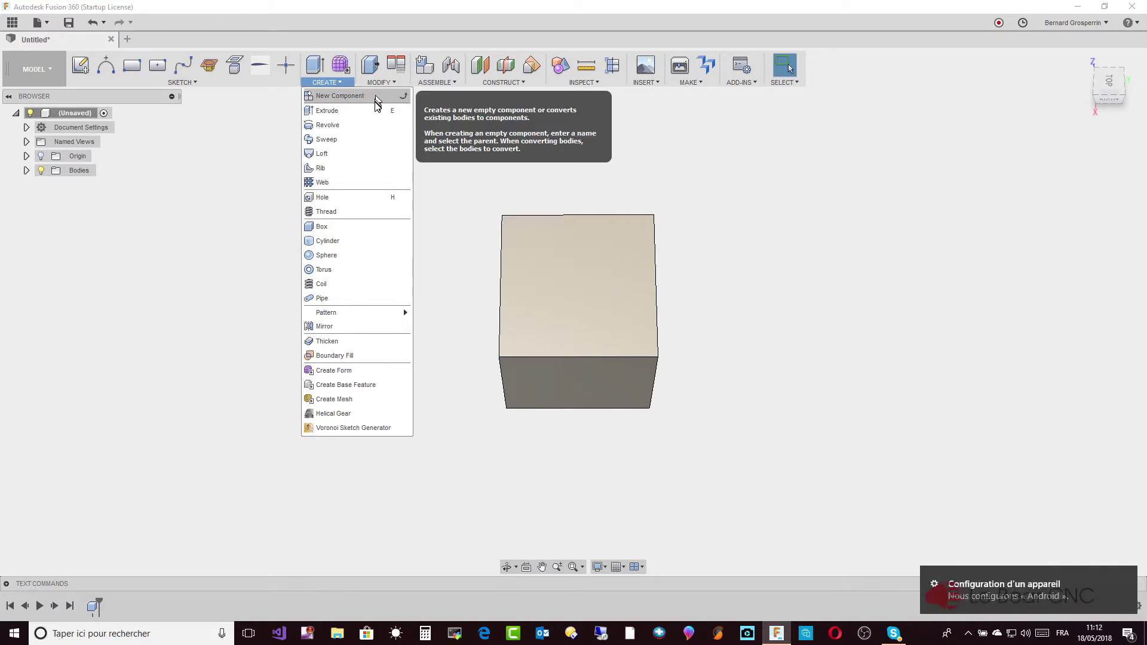
mouse_move(390, 80)
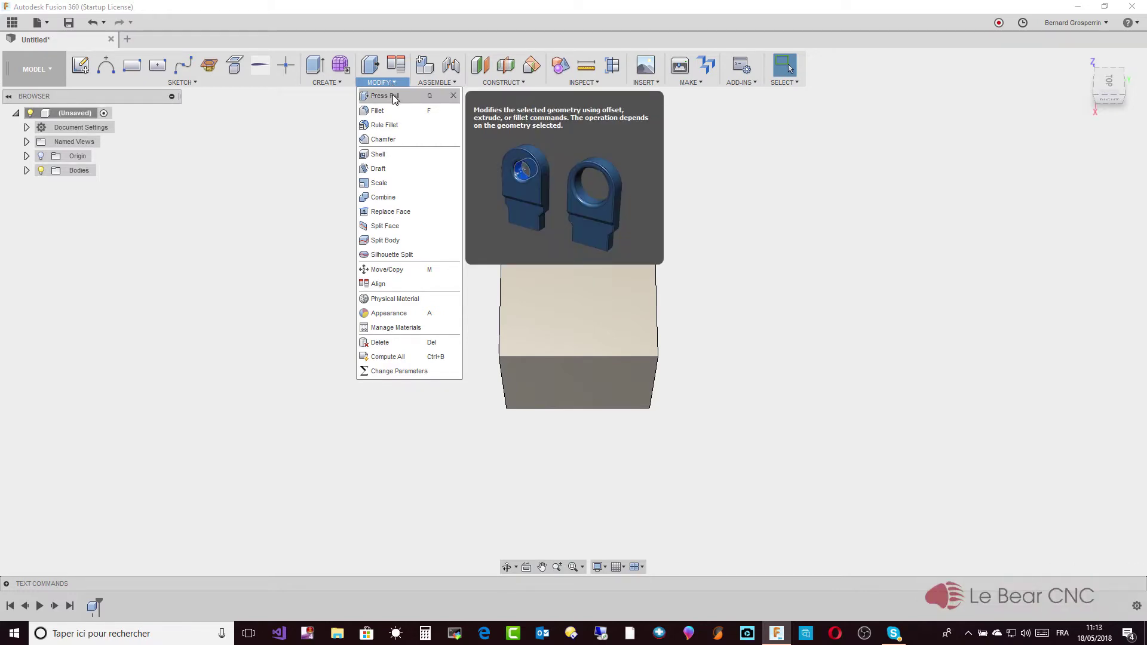
click(393, 98)
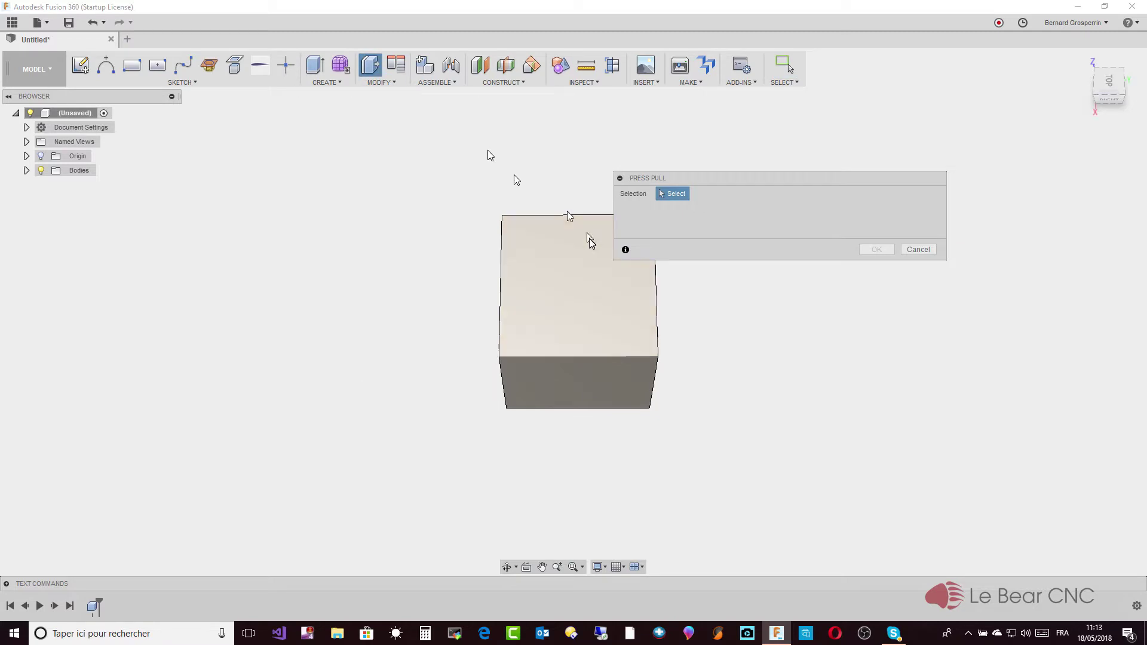
click(607, 285)
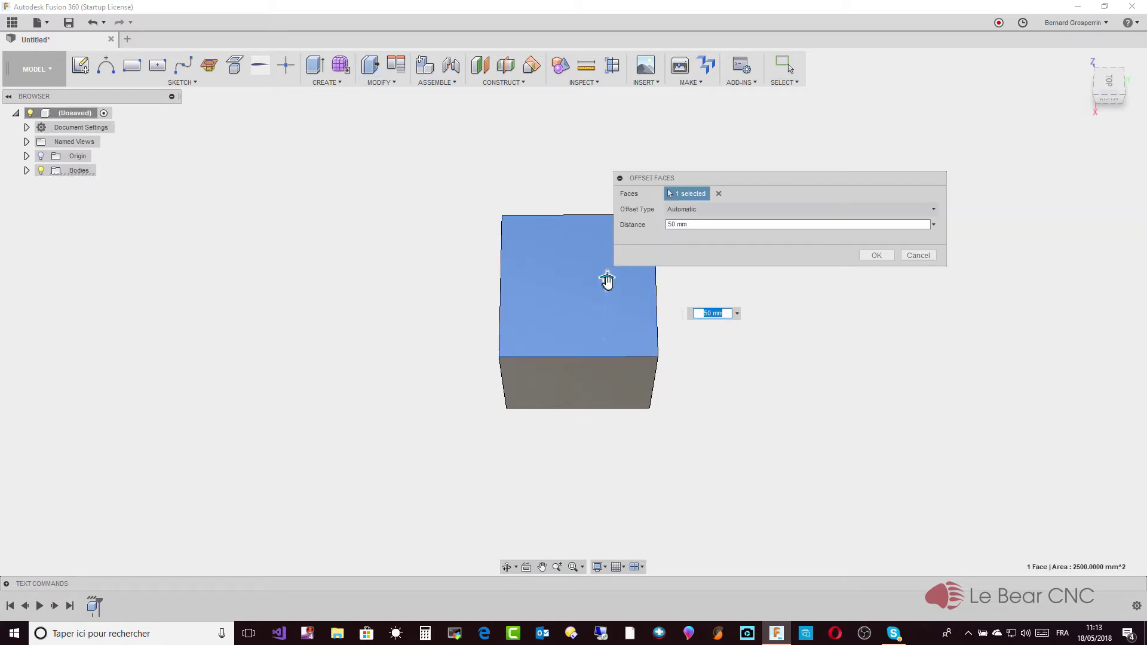
mouse_move(607, 278)
mouse_down()
mouse_move(606, 249)
mouse_move(607, 295)
mouse_move(607, 269)
mouse_up()
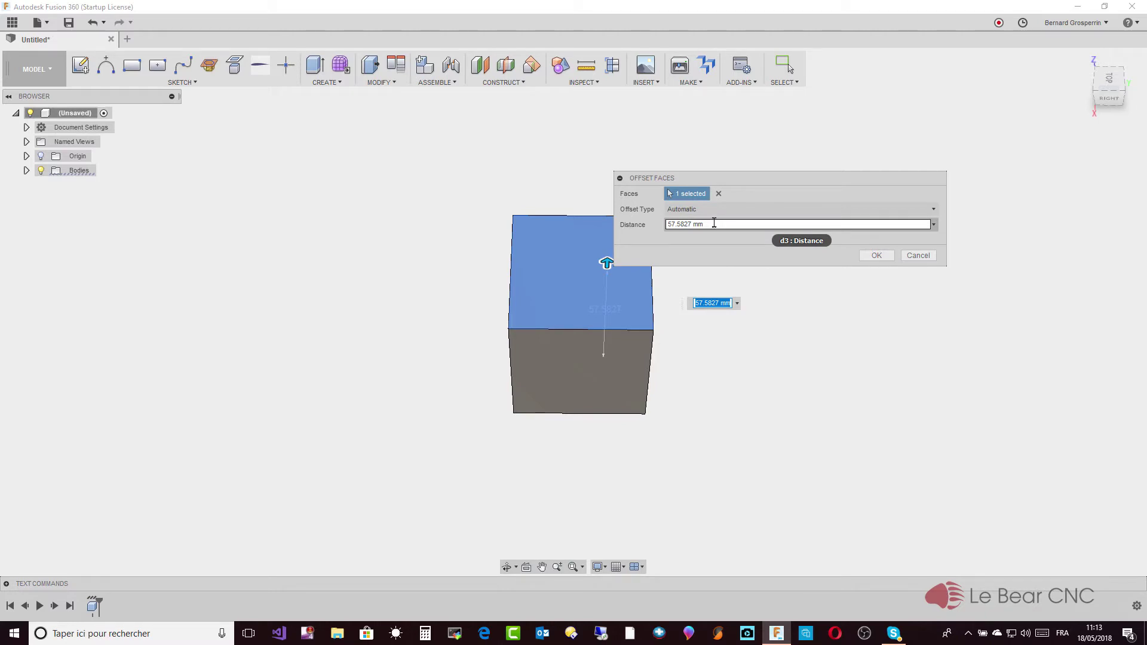
text(50)
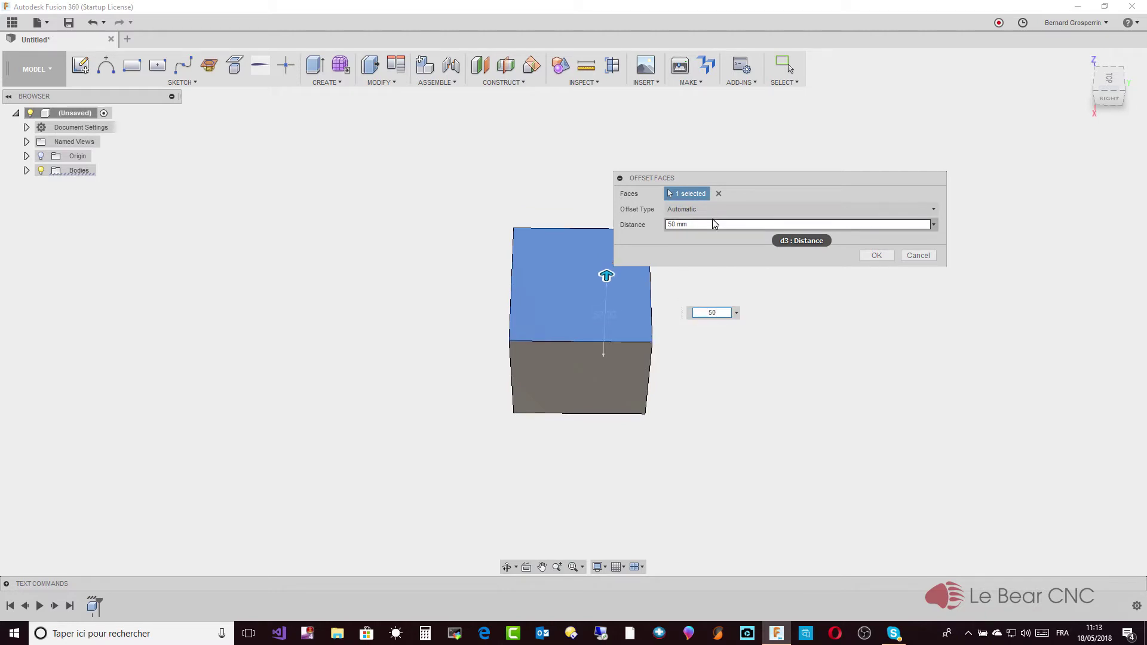
click(874, 257)
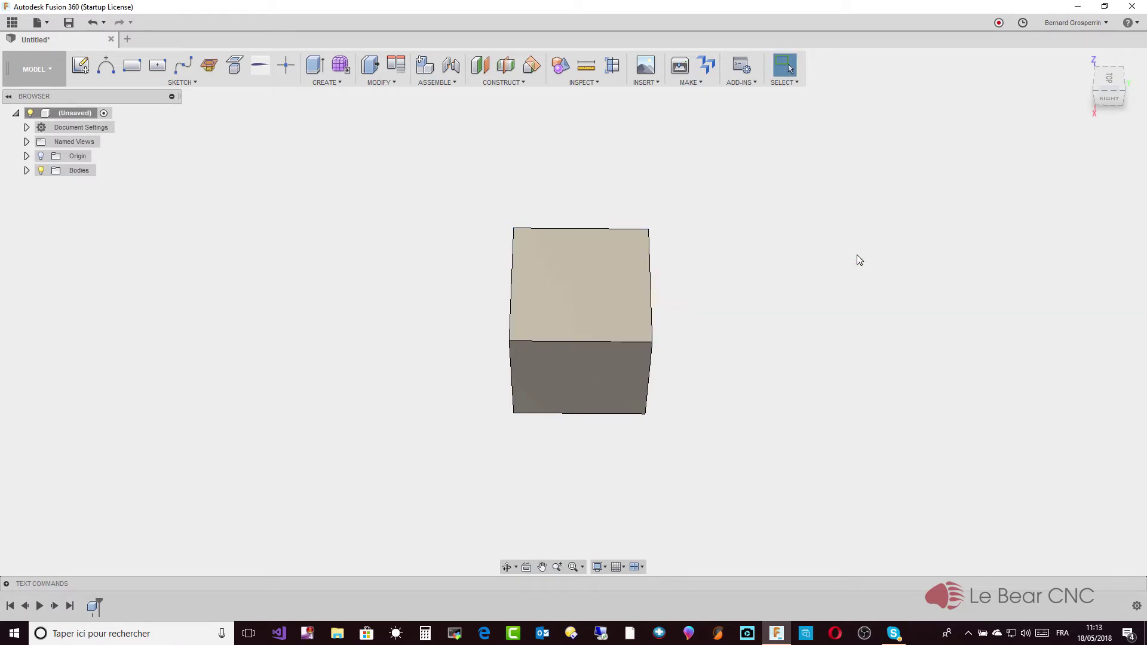
- Start a fillet through Press Pull with only the four edges around the box's top face selected
click(385, 84)
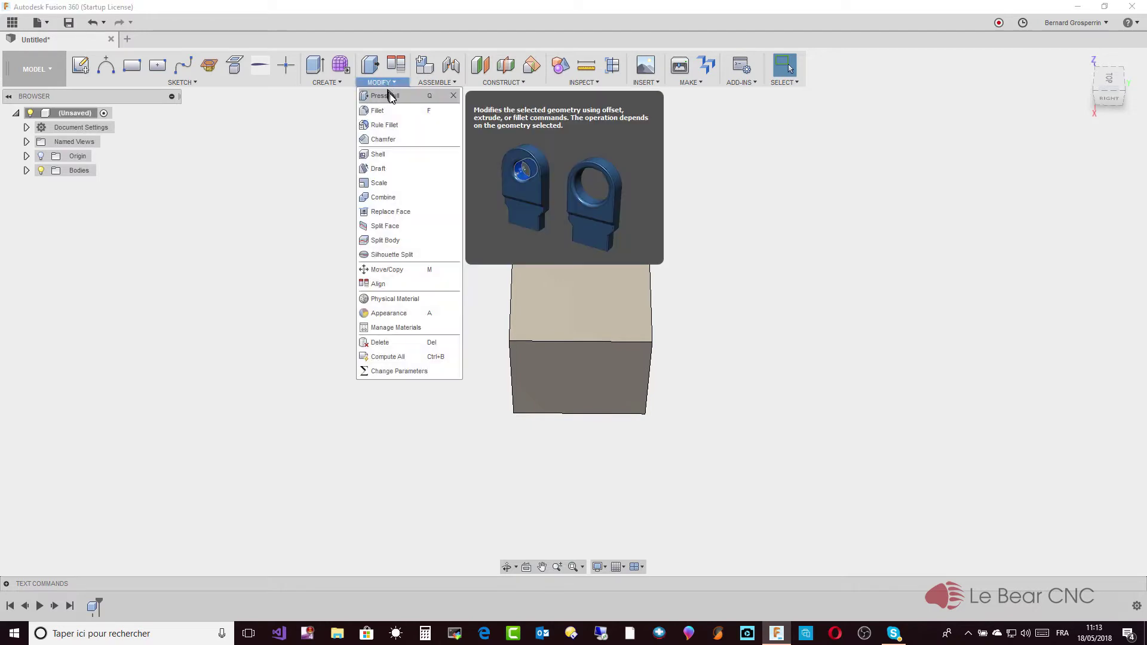
click(392, 100)
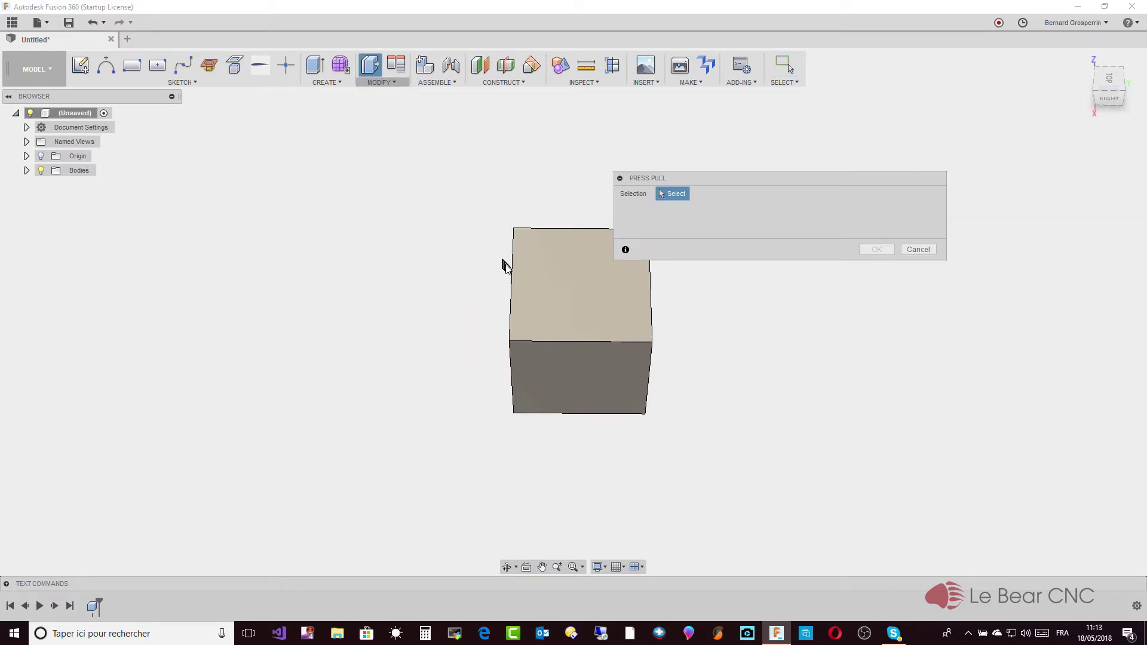
click(511, 276)
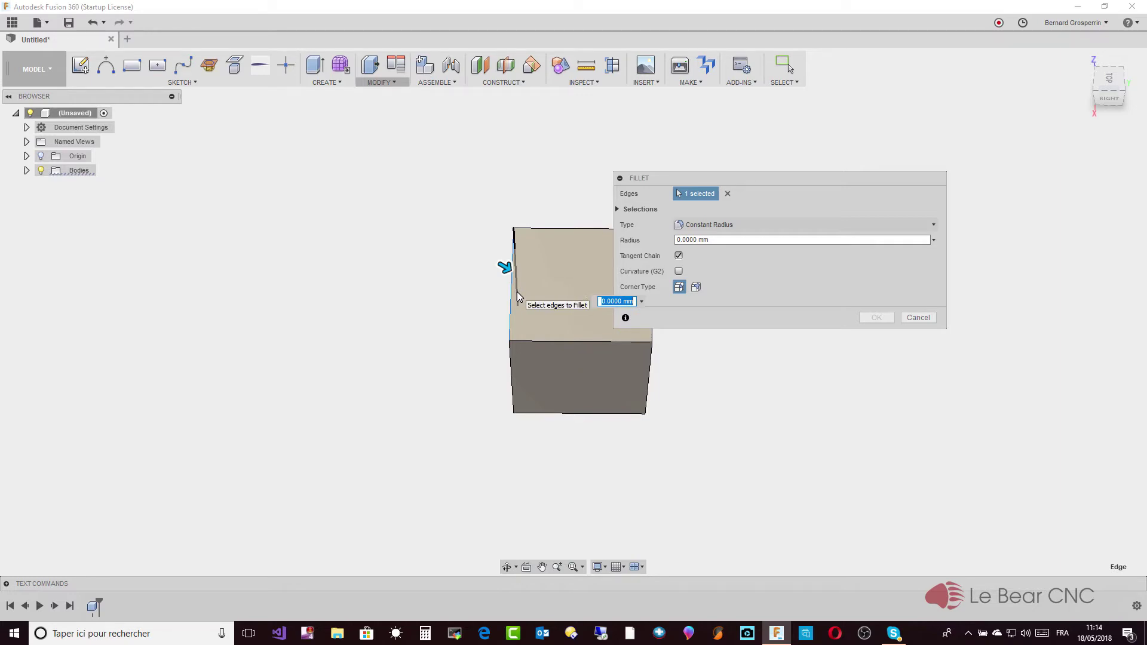
click(547, 342)
click(554, 229)
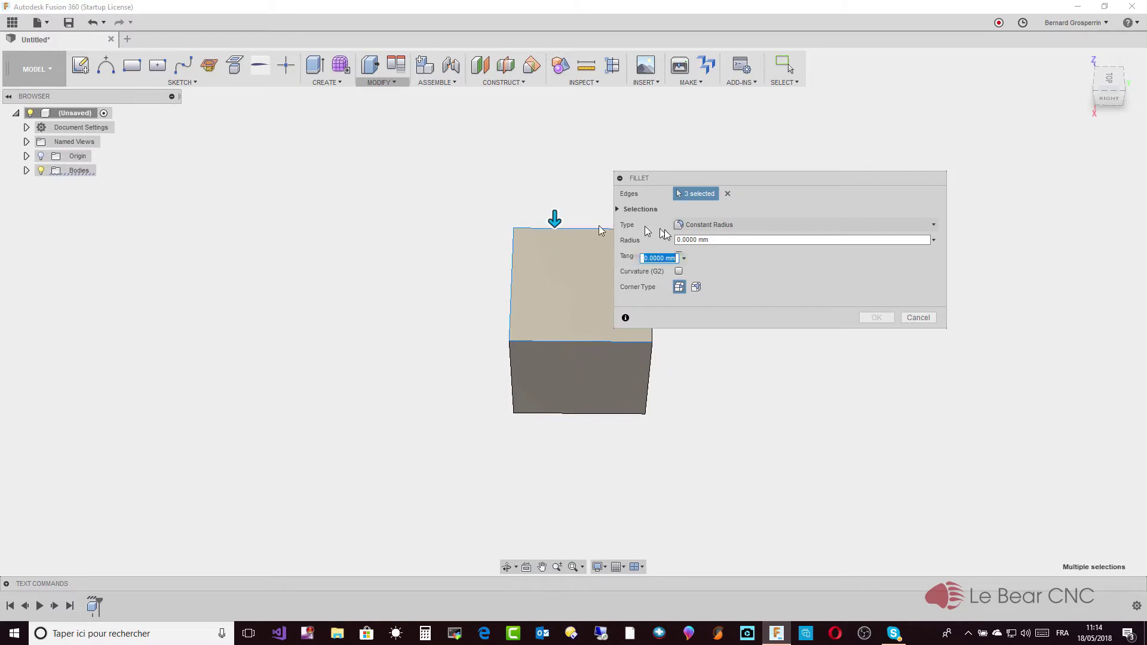
drag(705, 178, 782, 161)
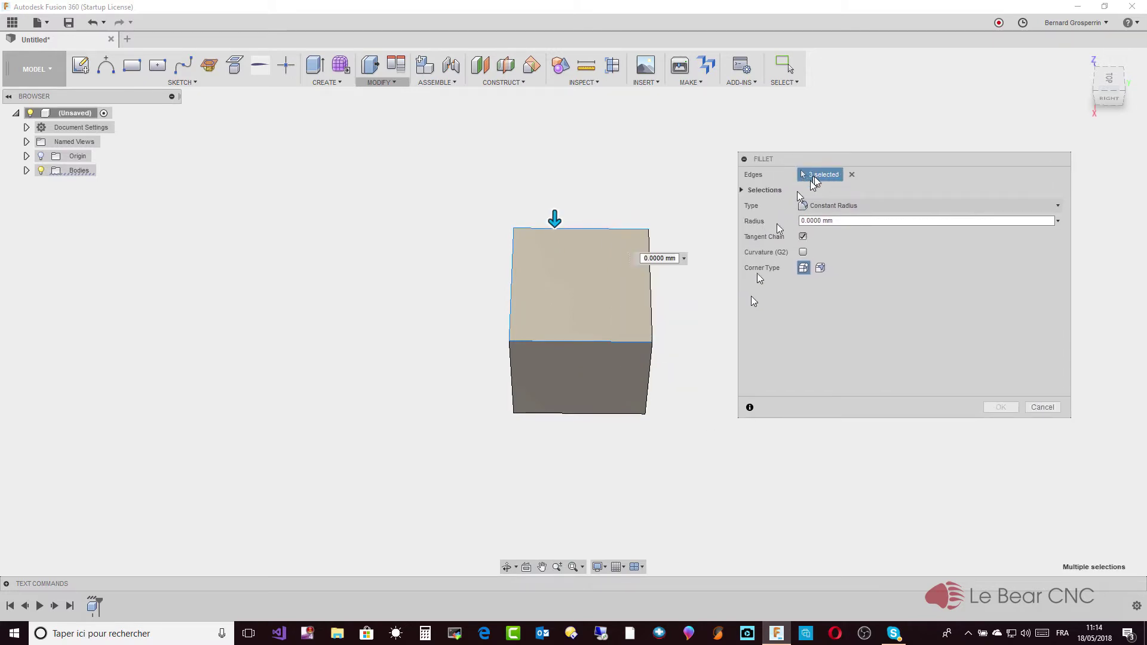
click(651, 301)
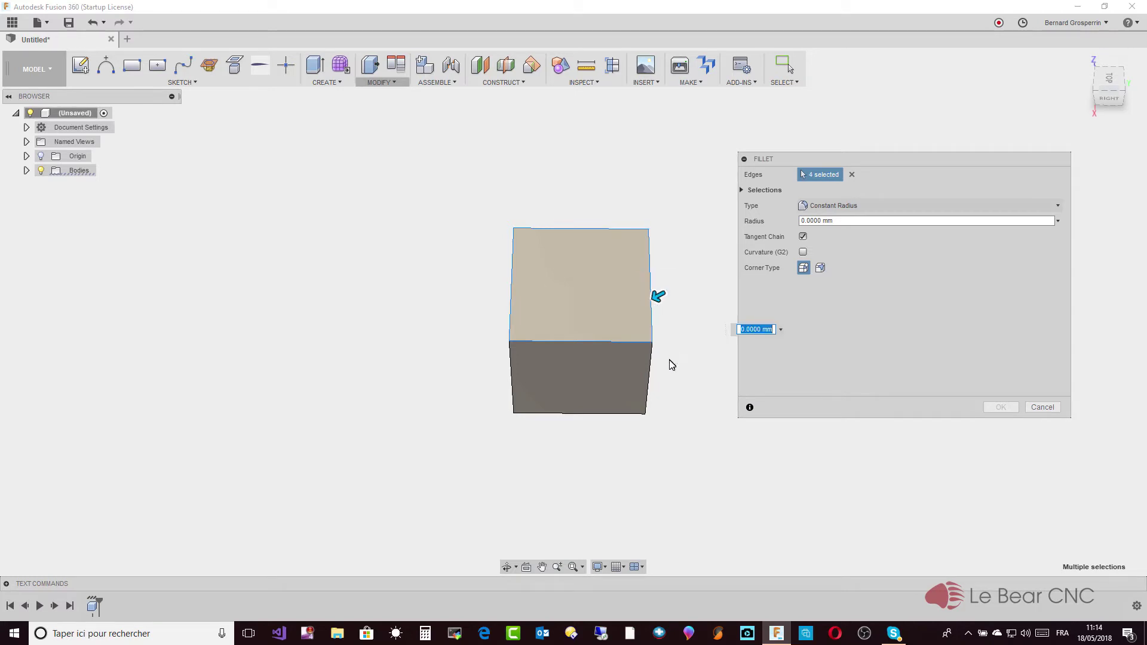
click(651, 381)
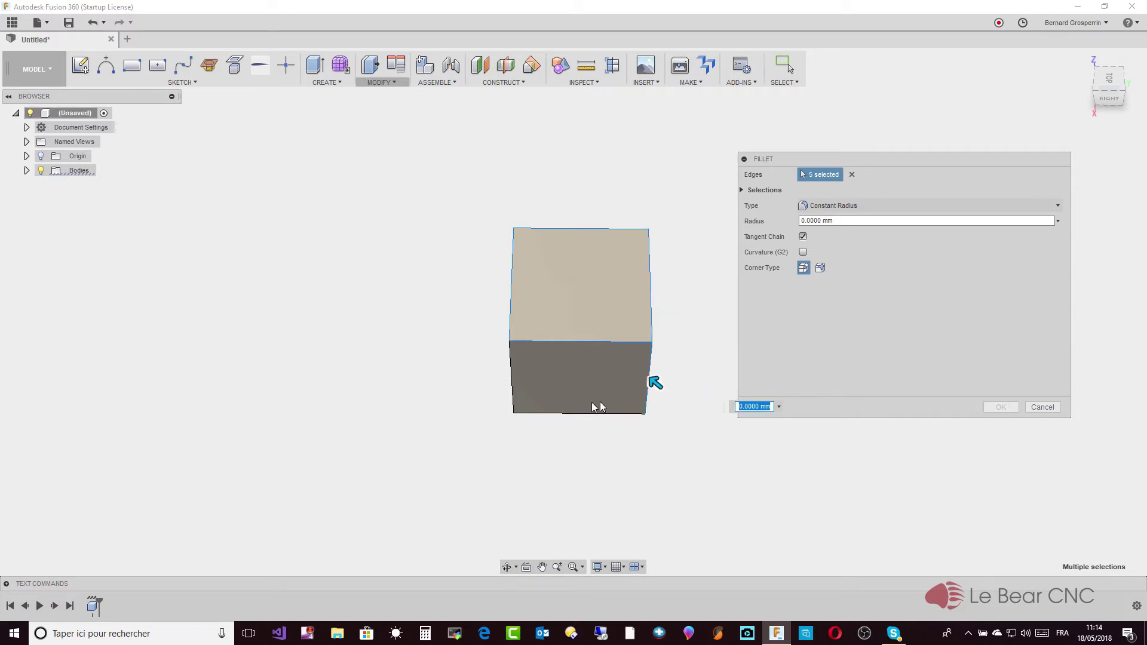
click(511, 393)
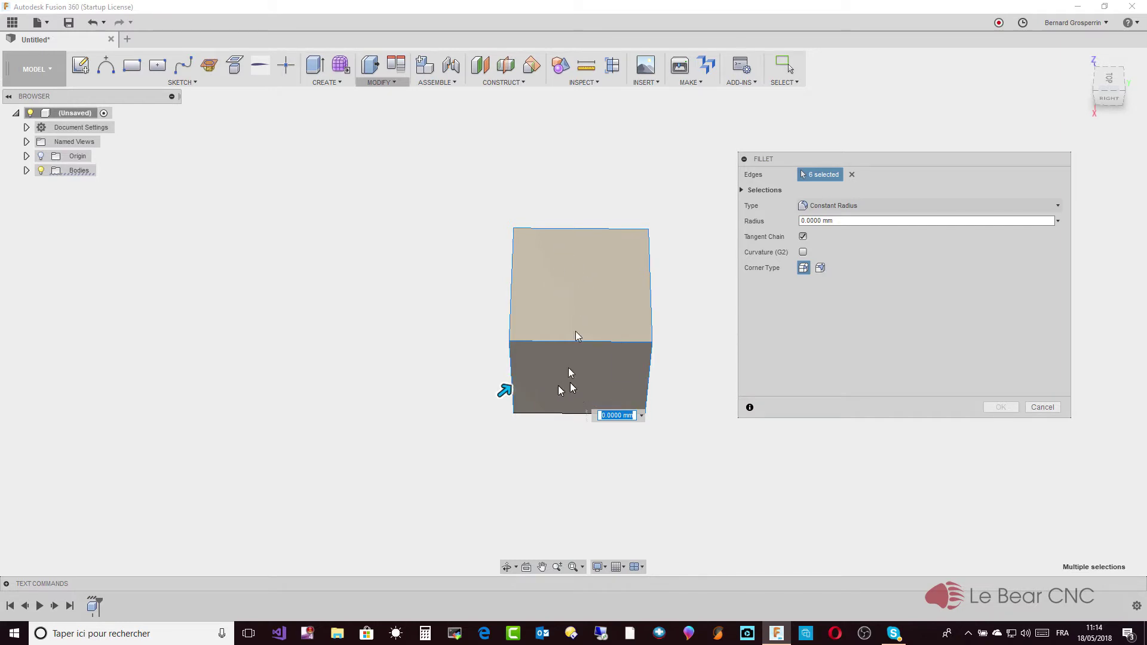
click(511, 376)
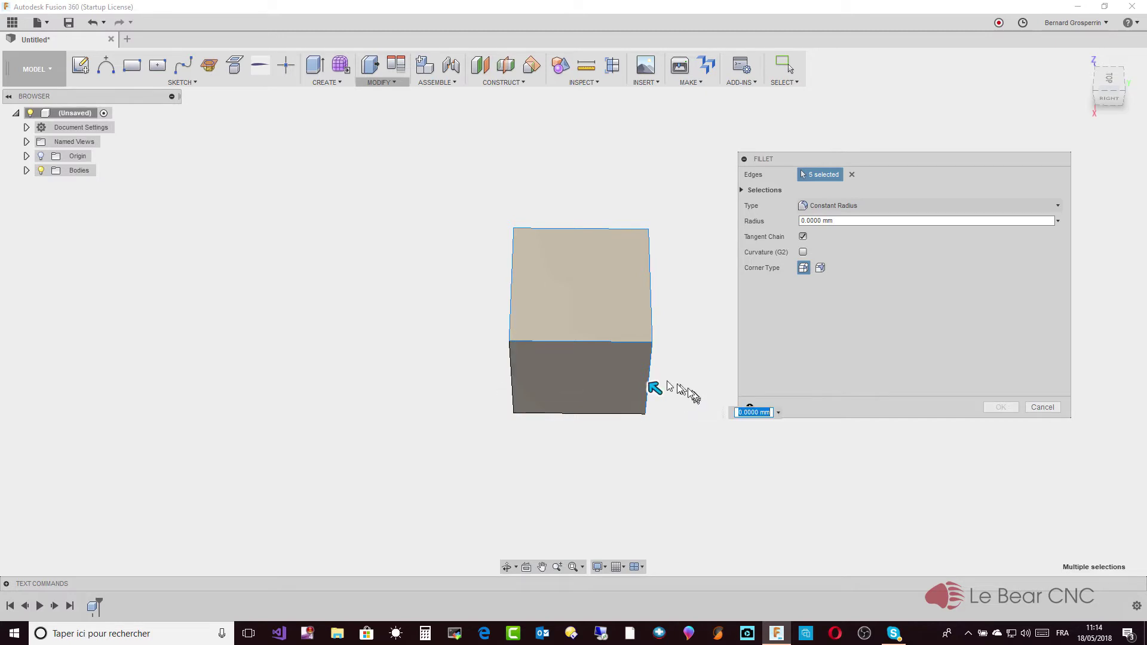
click(652, 380)
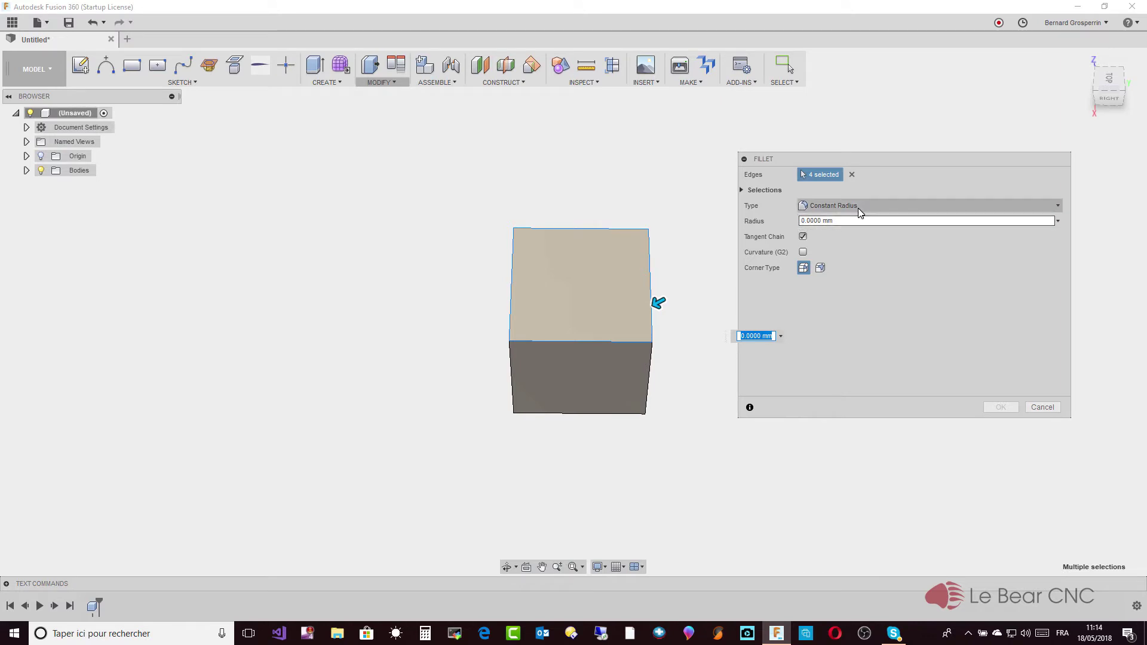
- Set the fillet type to Chord Length with a chord length of 10 mm
click(1059, 208)
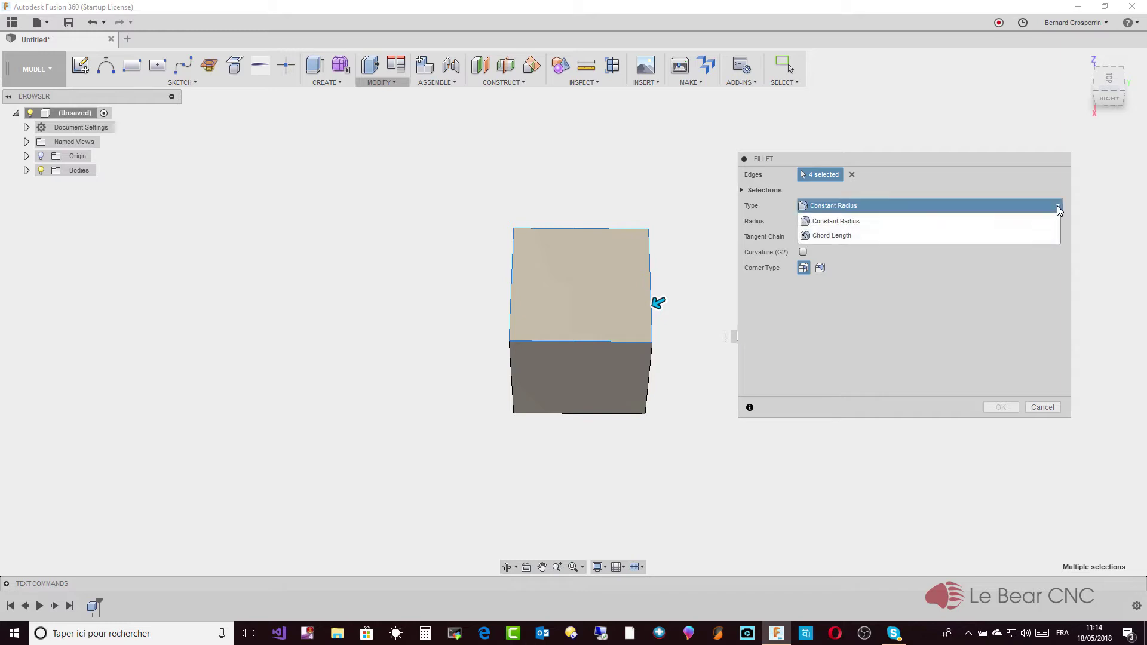
click(884, 236)
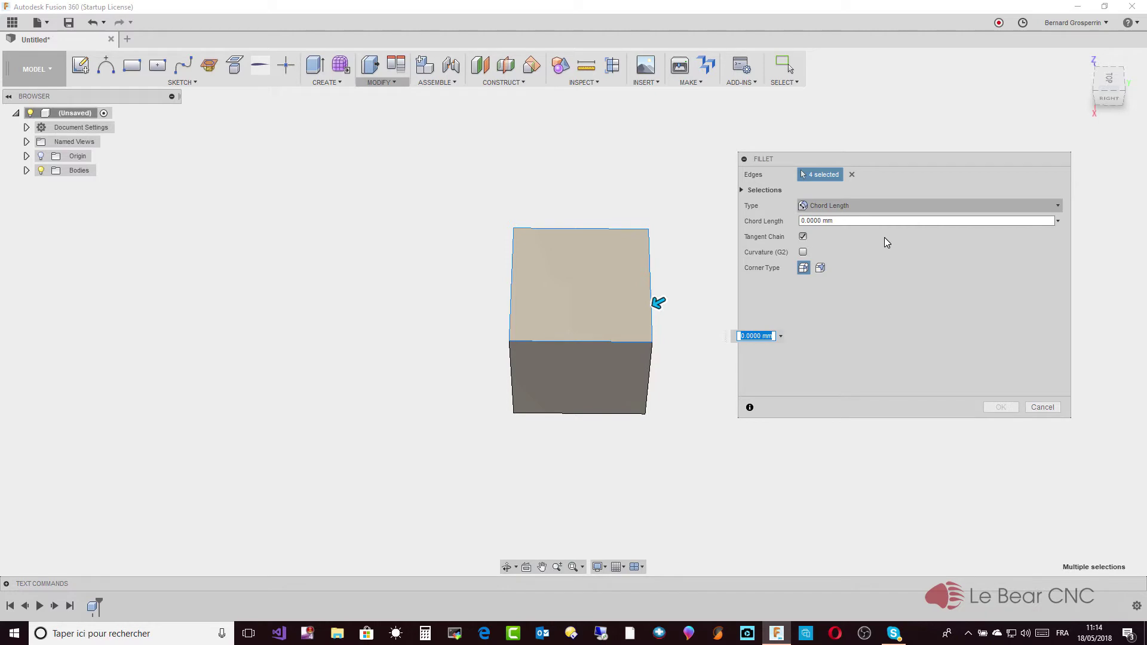
drag(844, 221, 796, 226)
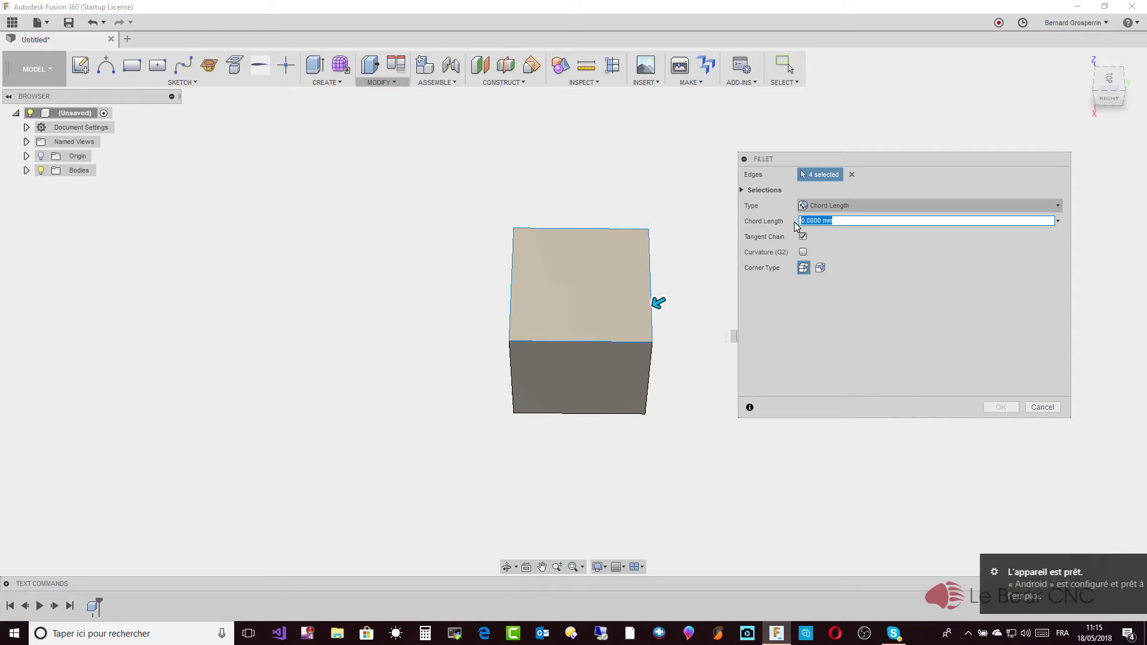
text(10)
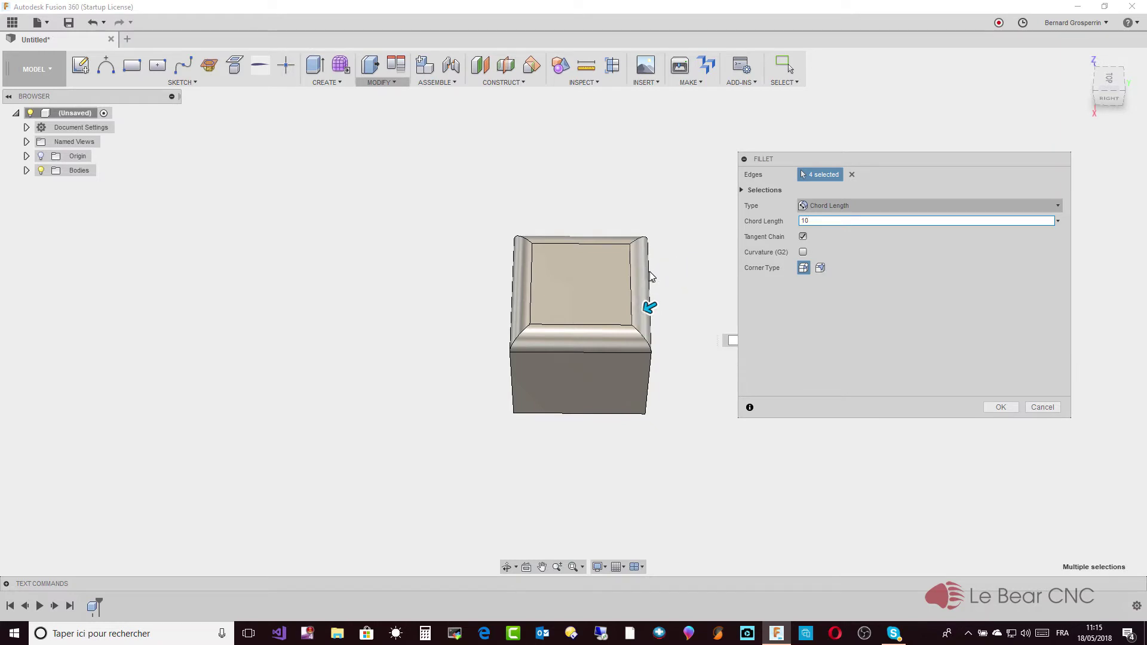
- Switch the fillet to Constant Radius, enable Curvature (G2), choose the other corner type, and apply it to the top edges
click(1060, 206)
click(877, 219)
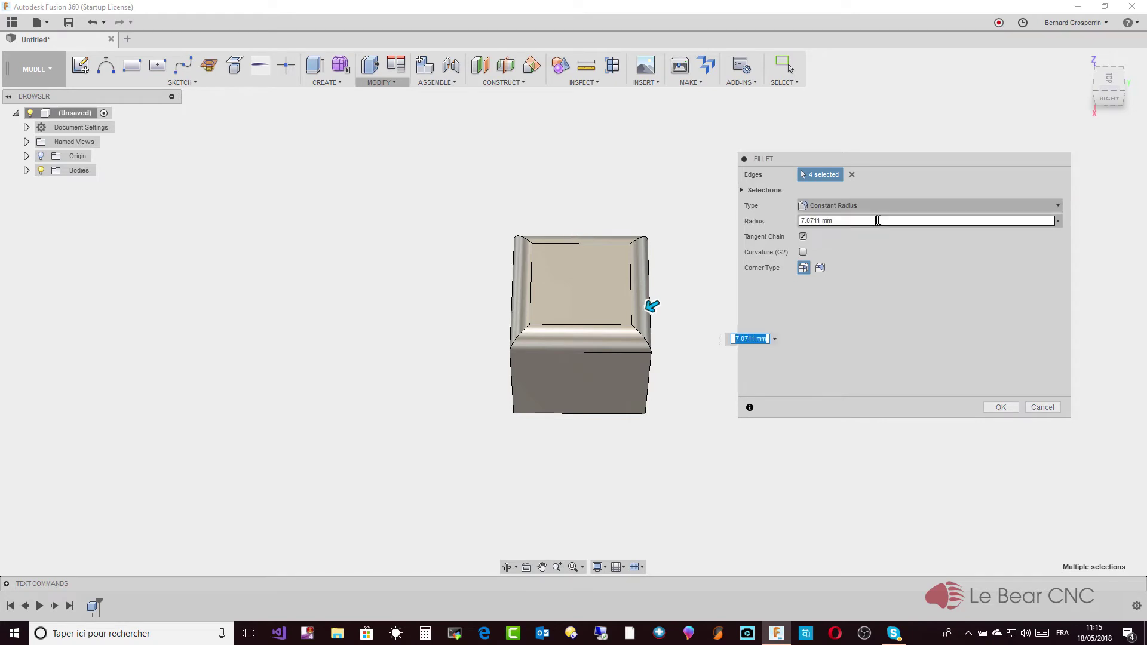
click(866, 226)
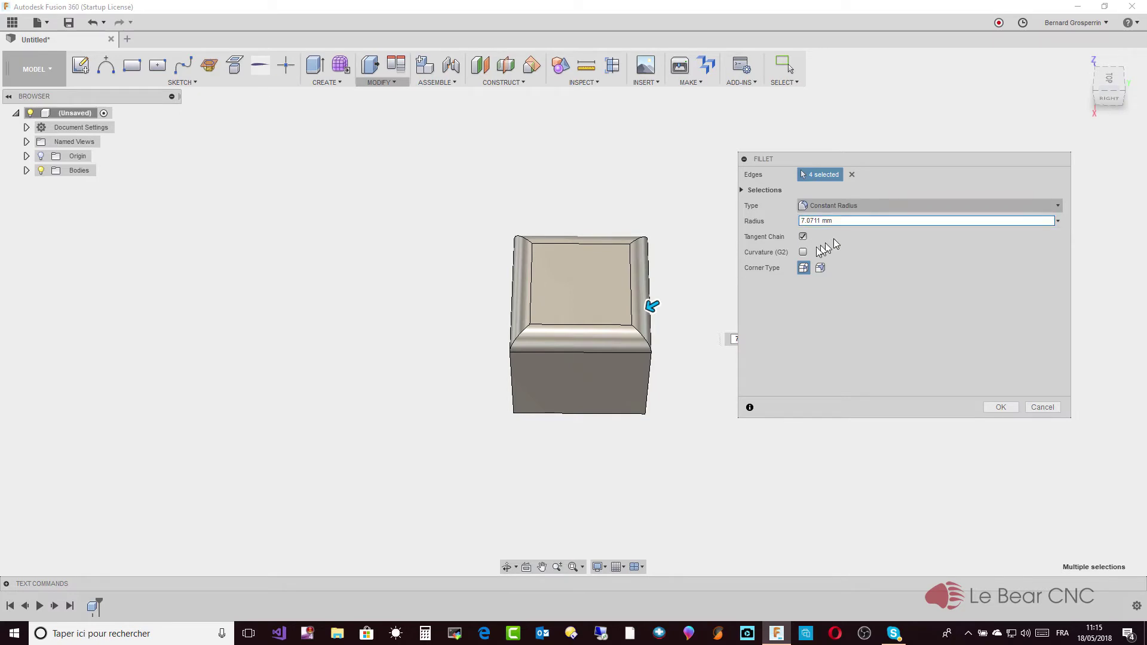
click(802, 252)
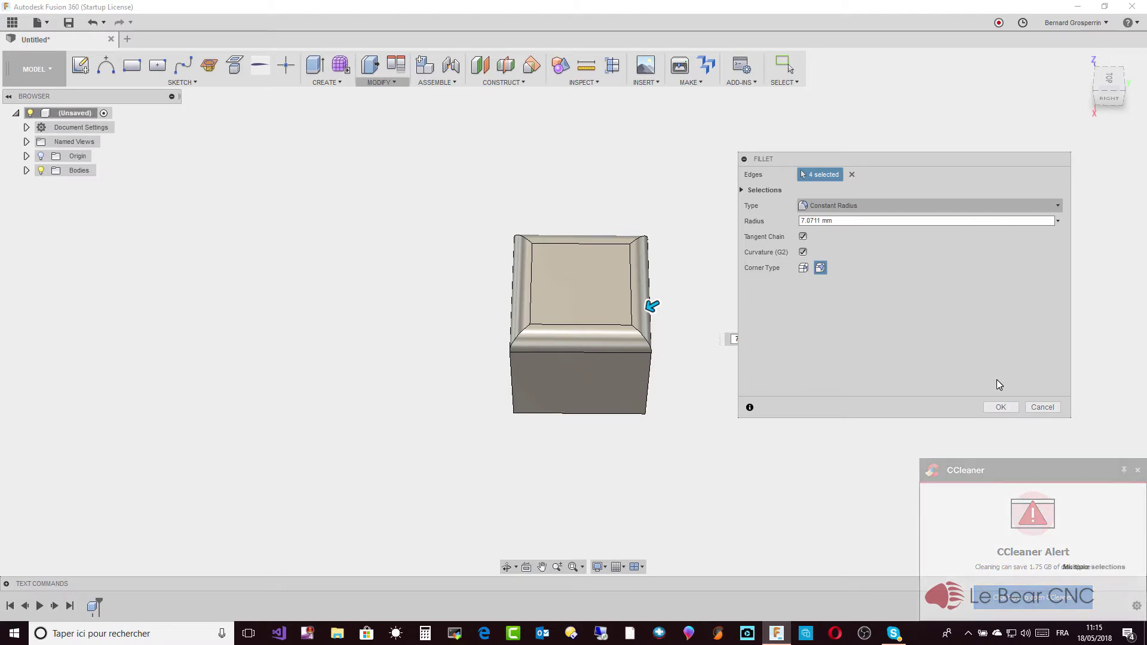
click(1015, 407)
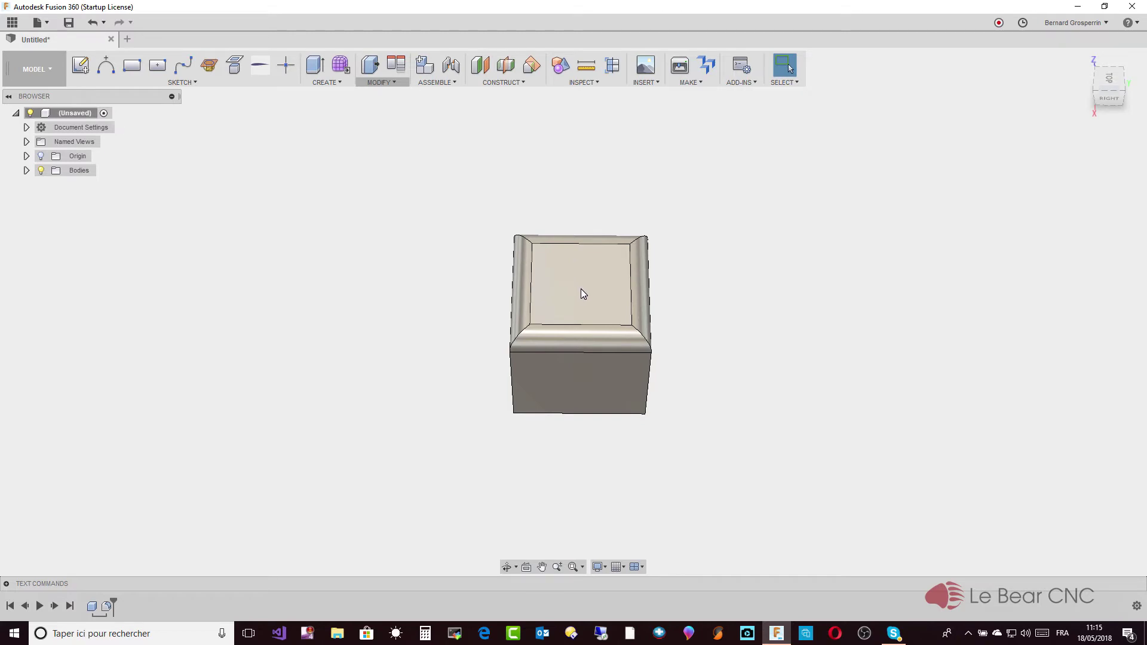
shift+middle_drag(583, 293, 407, 124)
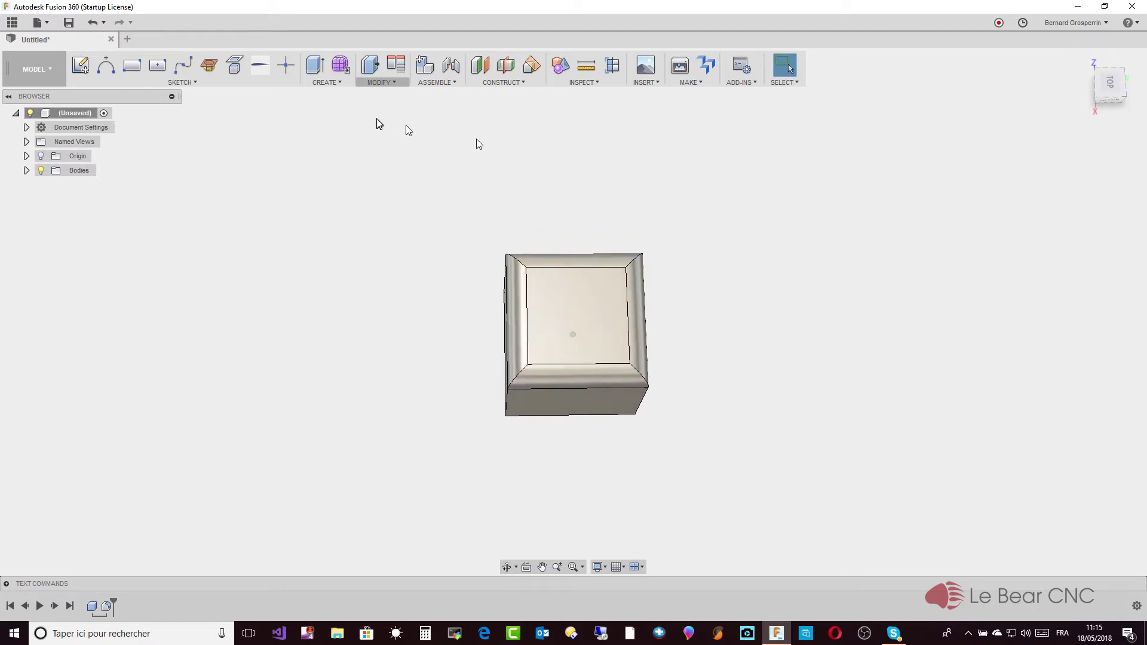
- Cut a simple flat-bottomed hole, 15 mm in diameter and 25 mm deep, near the centre of the box's top face
click(332, 82)
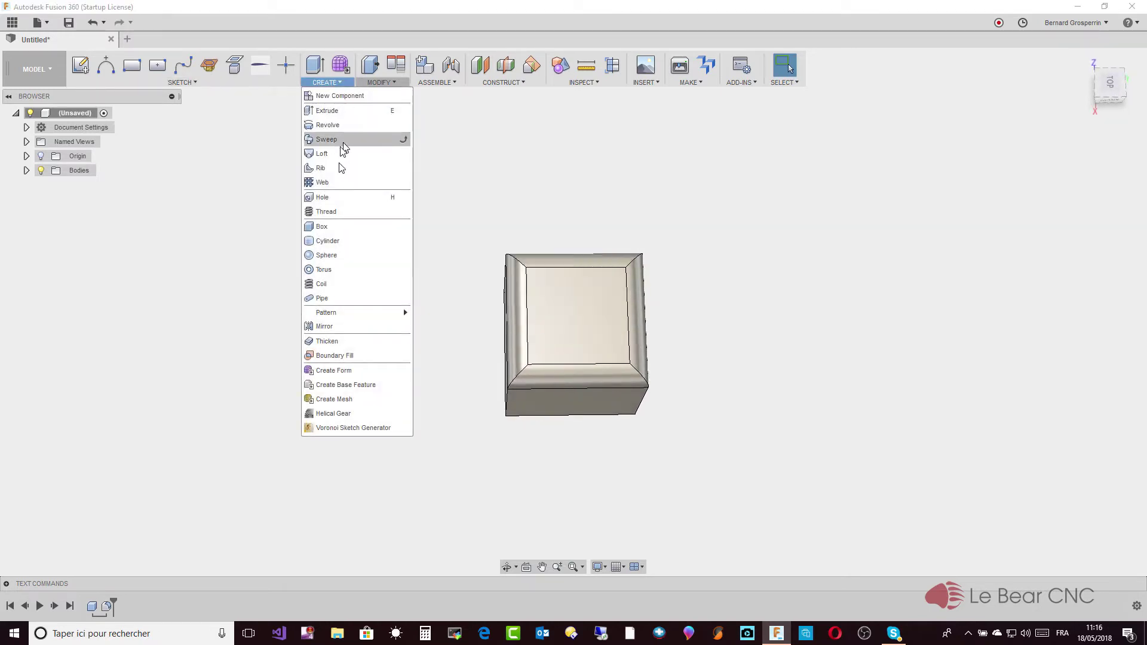
click(339, 197)
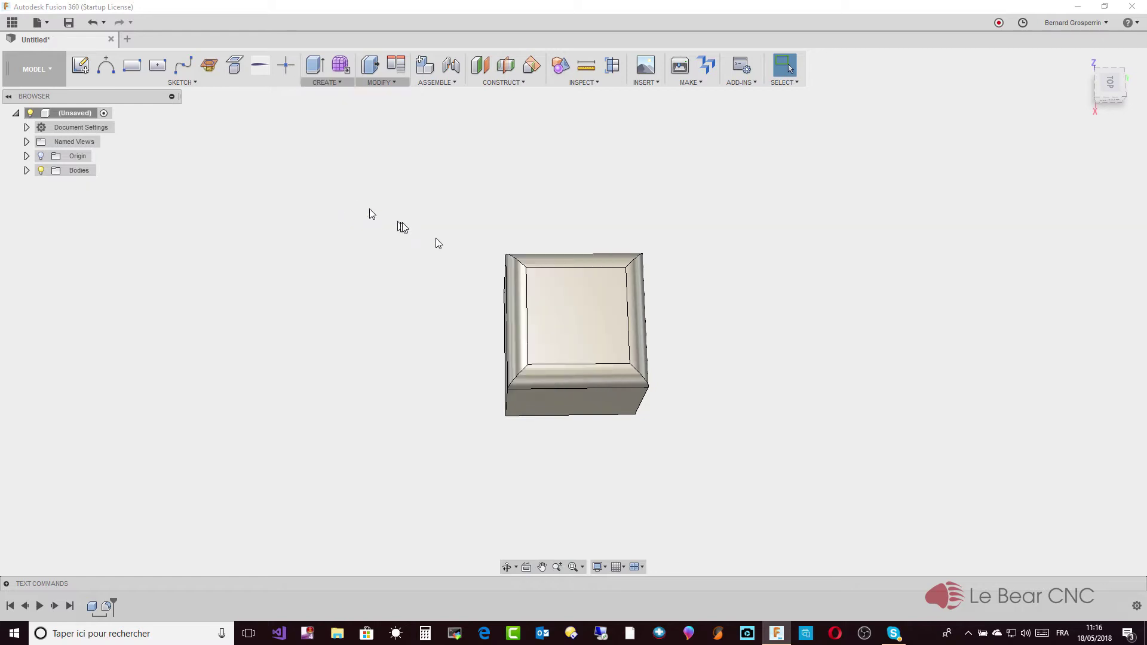
click(572, 309)
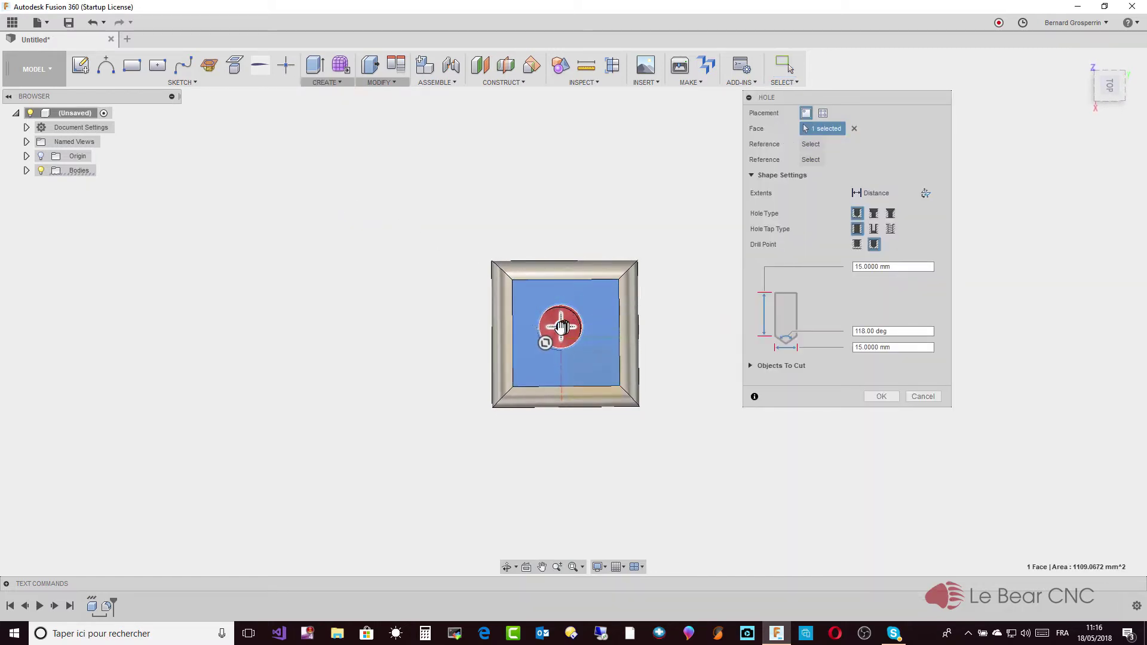
drag(561, 331, 560, 338)
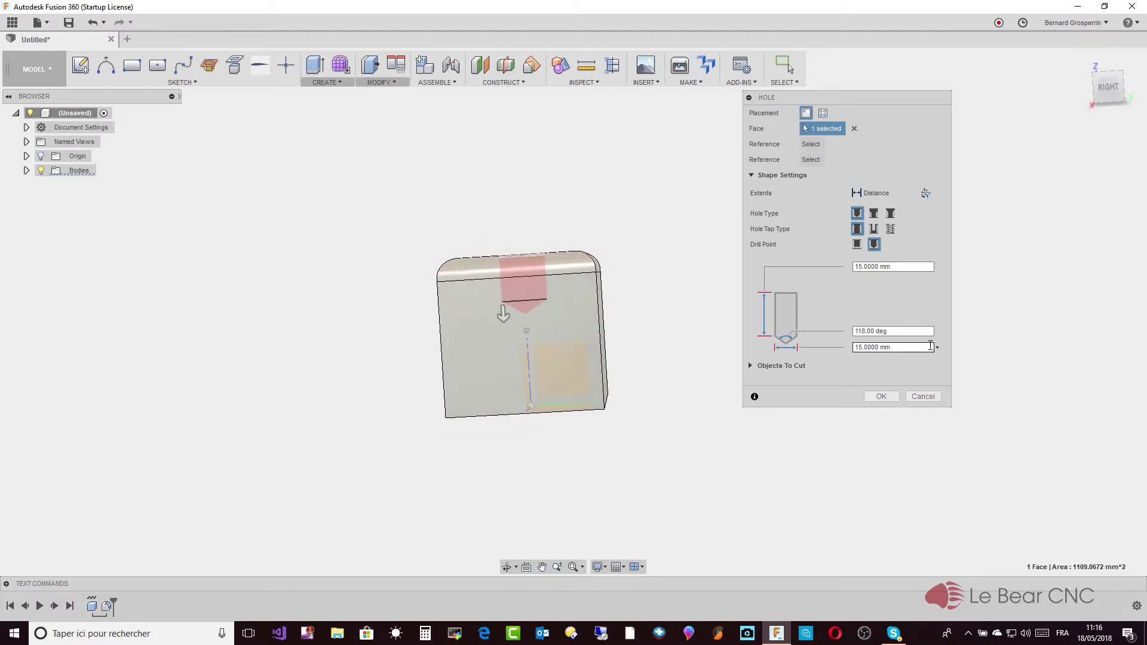
click(857, 244)
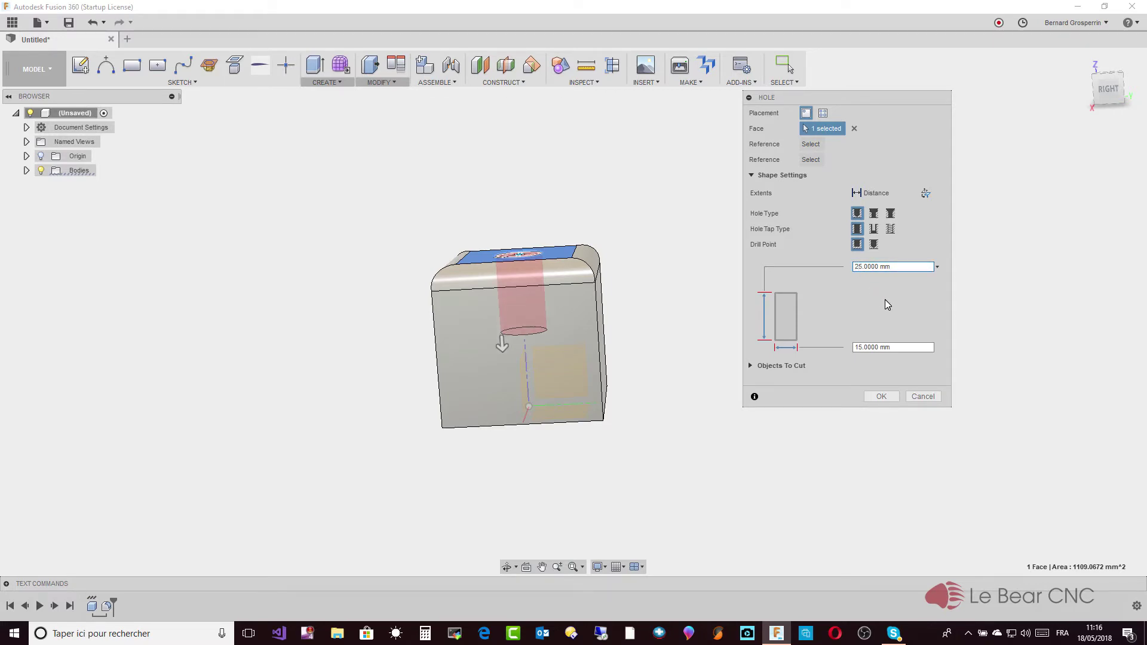
click(882, 397)
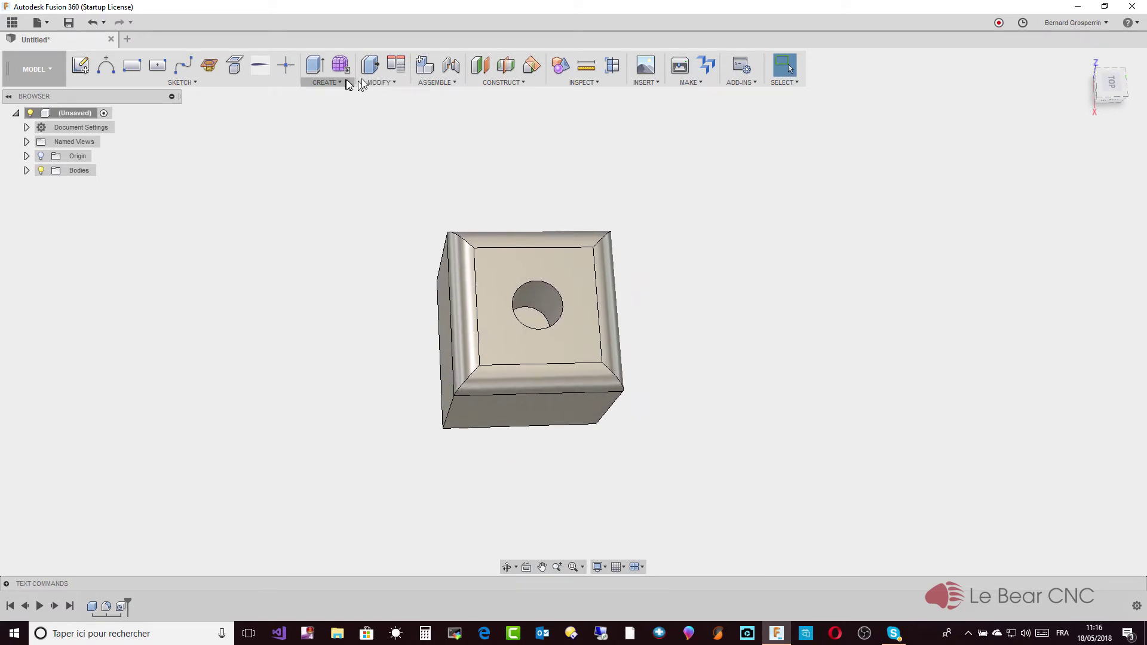
click(378, 83)
click(388, 95)
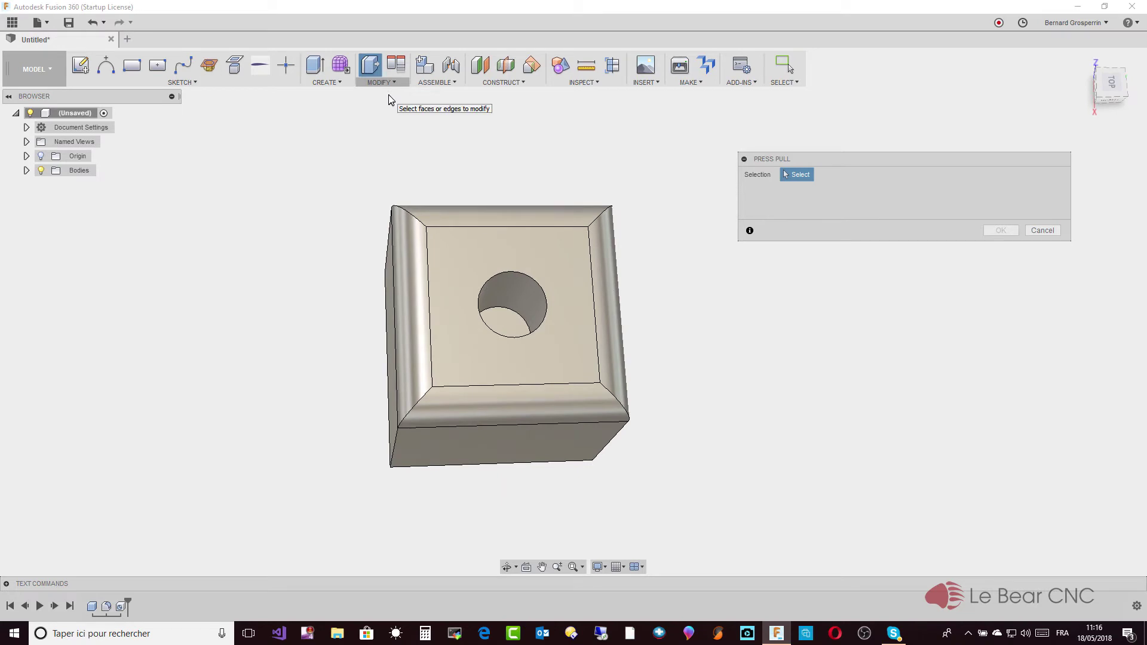
click(537, 285)
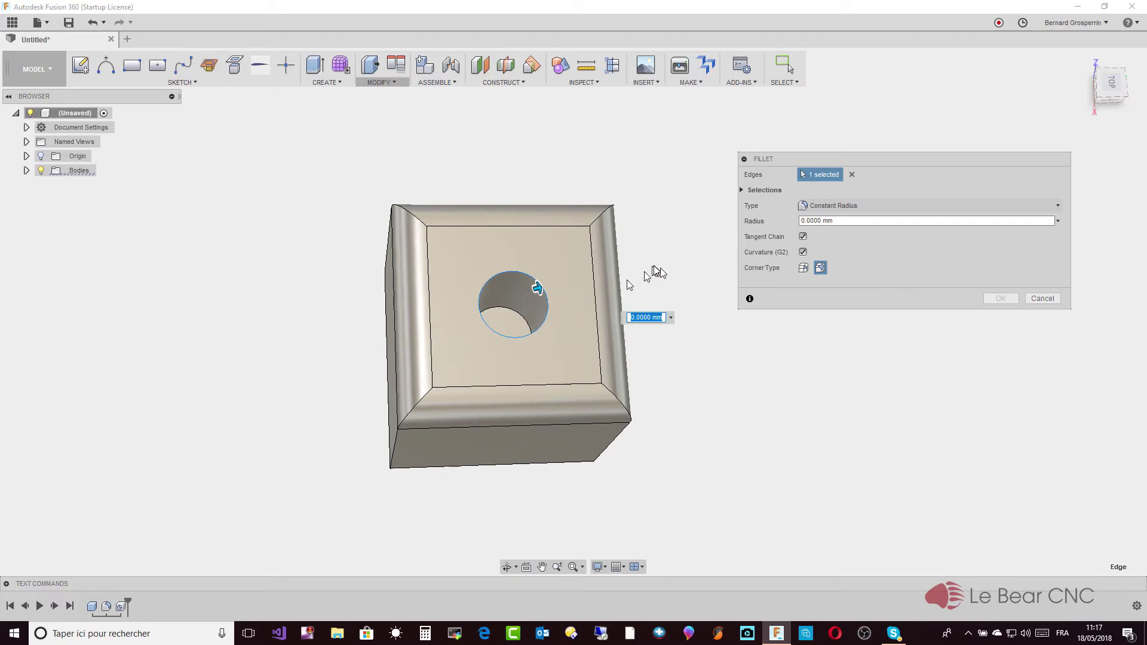
click(1042, 298)
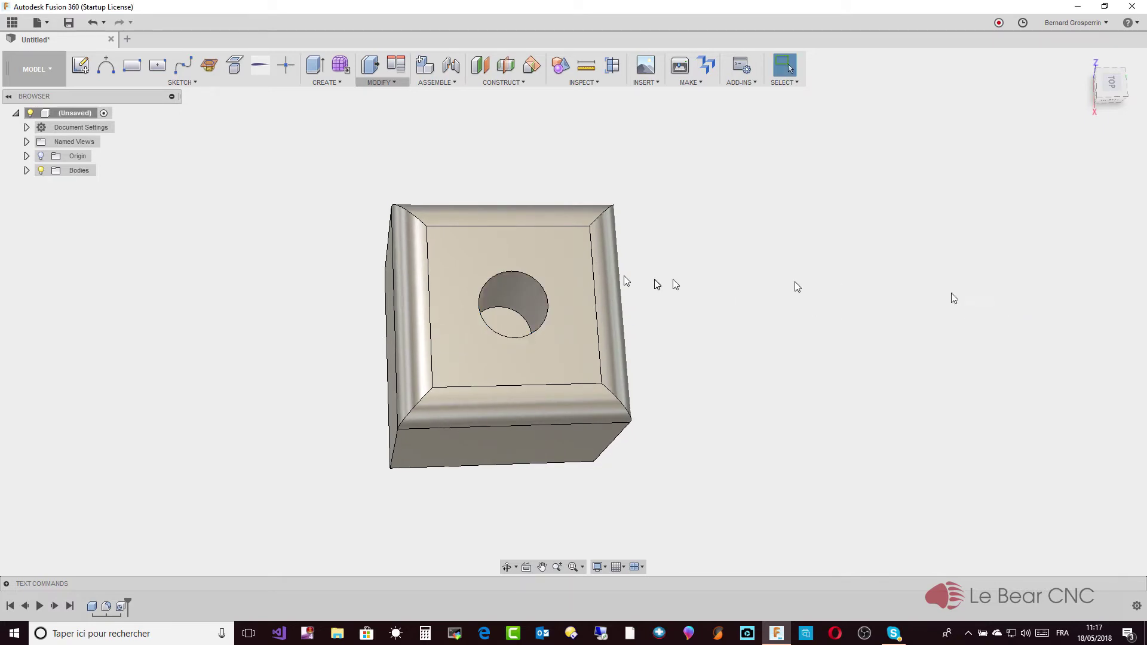
- Use Press Pull on the hole's cylindrical face to reduce its diameter to about 11.5 mm, and apply the offset
click(389, 83)
click(385, 95)
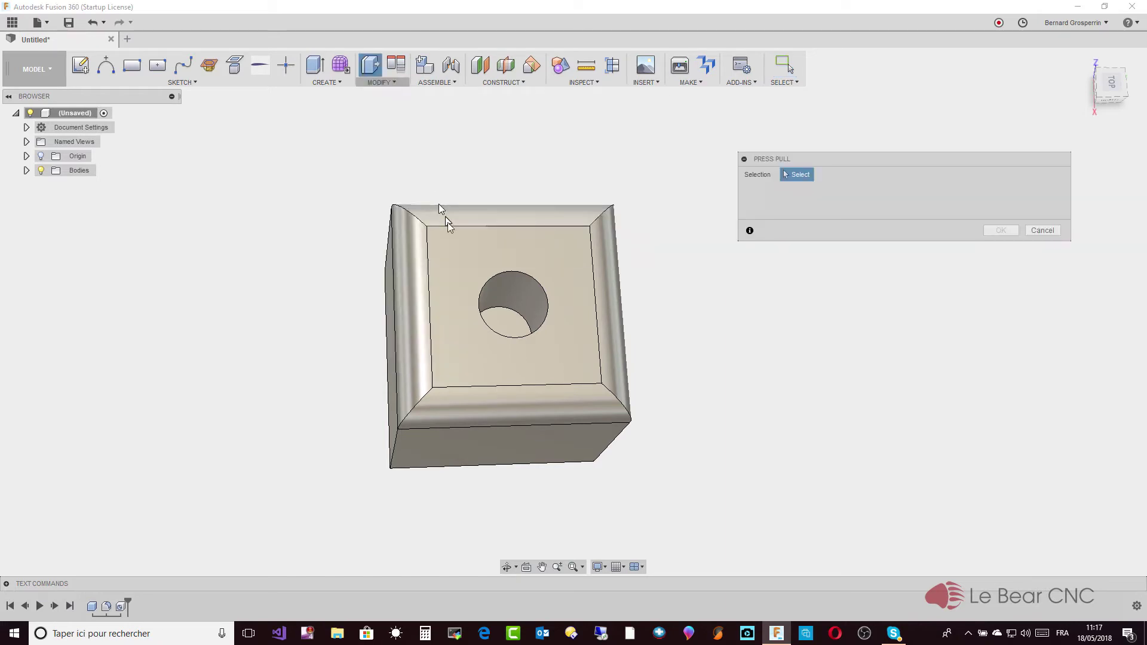
click(513, 299)
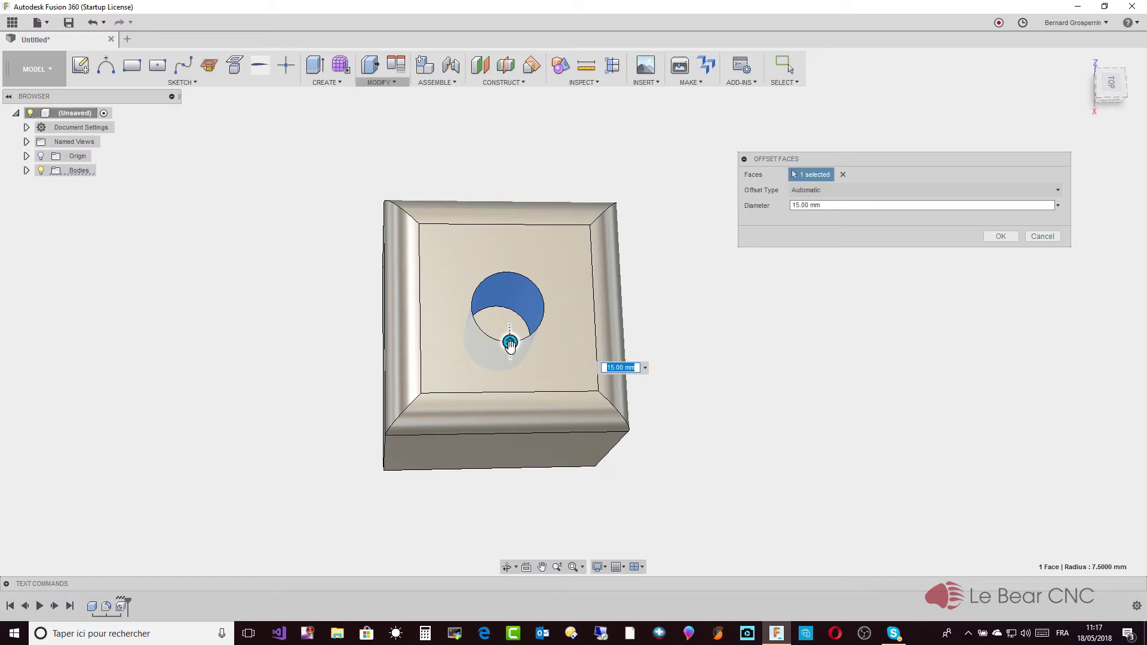
mouse_move(509, 345)
mouse_down()
mouse_move(510, 317)
mouse_move(512, 351)
mouse_move(512, 333)
mouse_up()
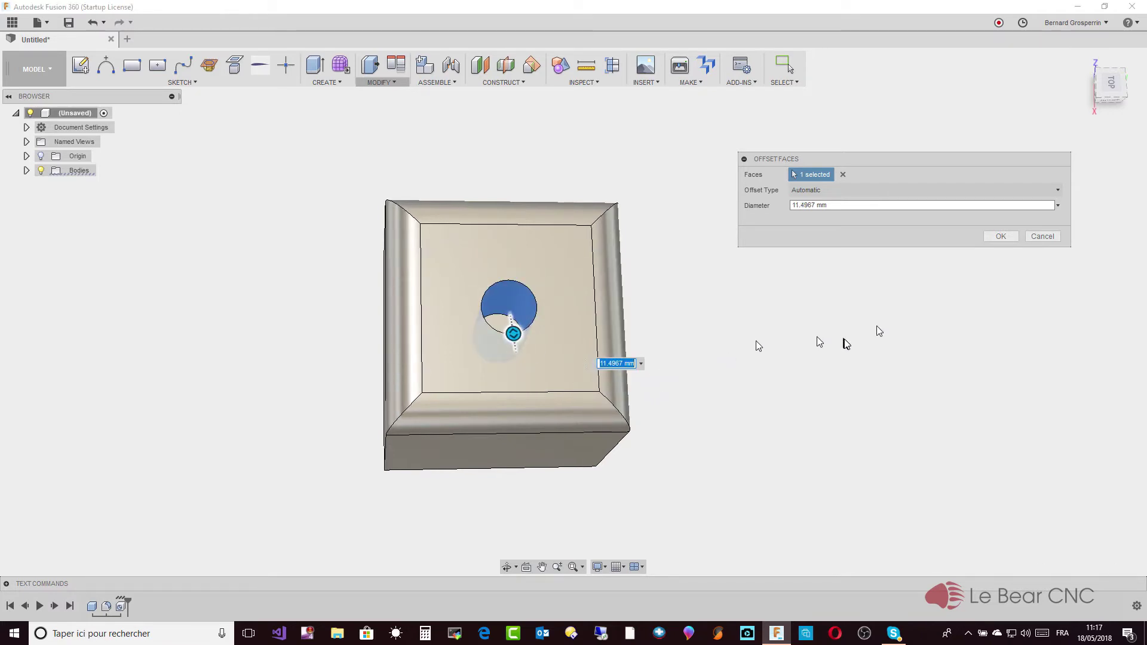
click(1001, 236)
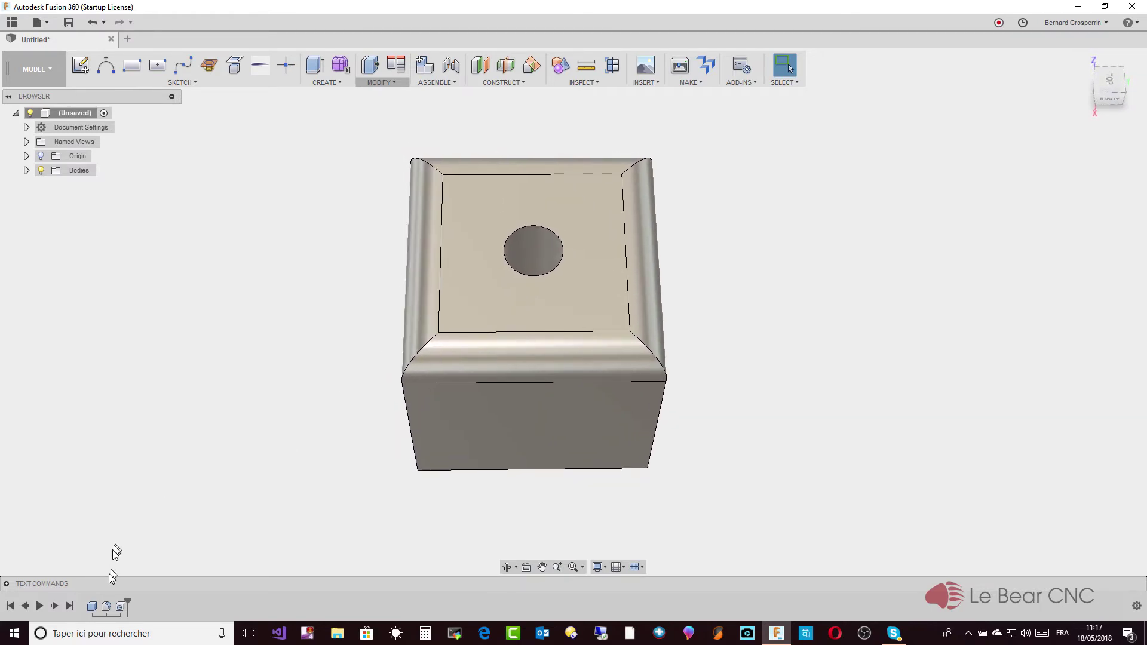
- Delete the fillet feature around the box's top edges
click(107, 607)
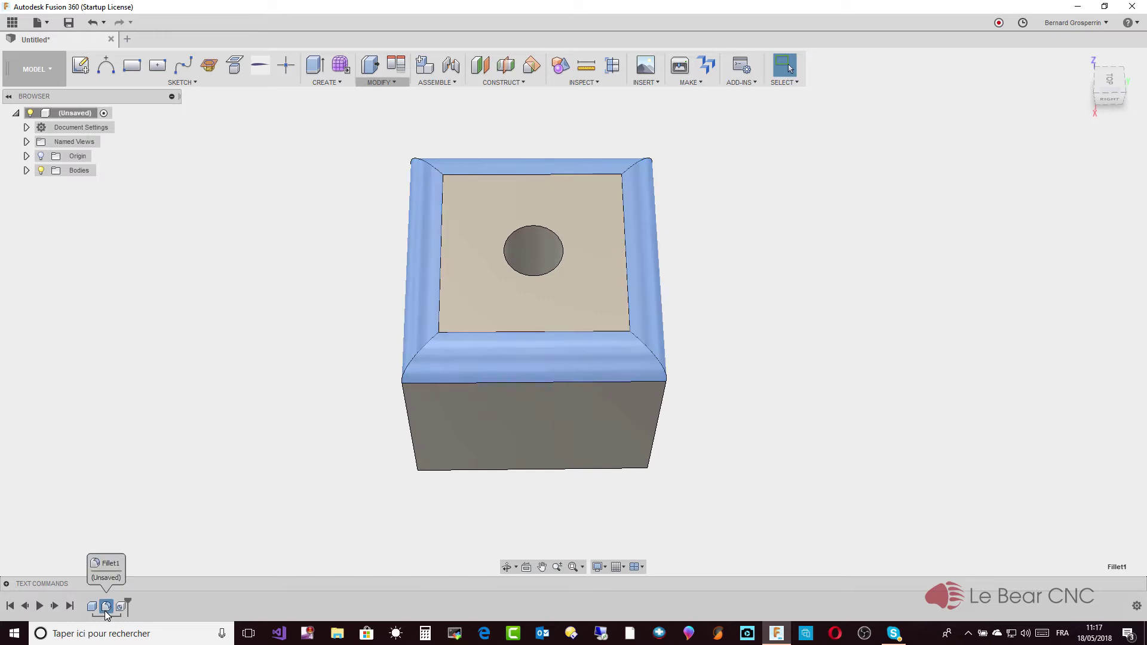
right_click(106, 607)
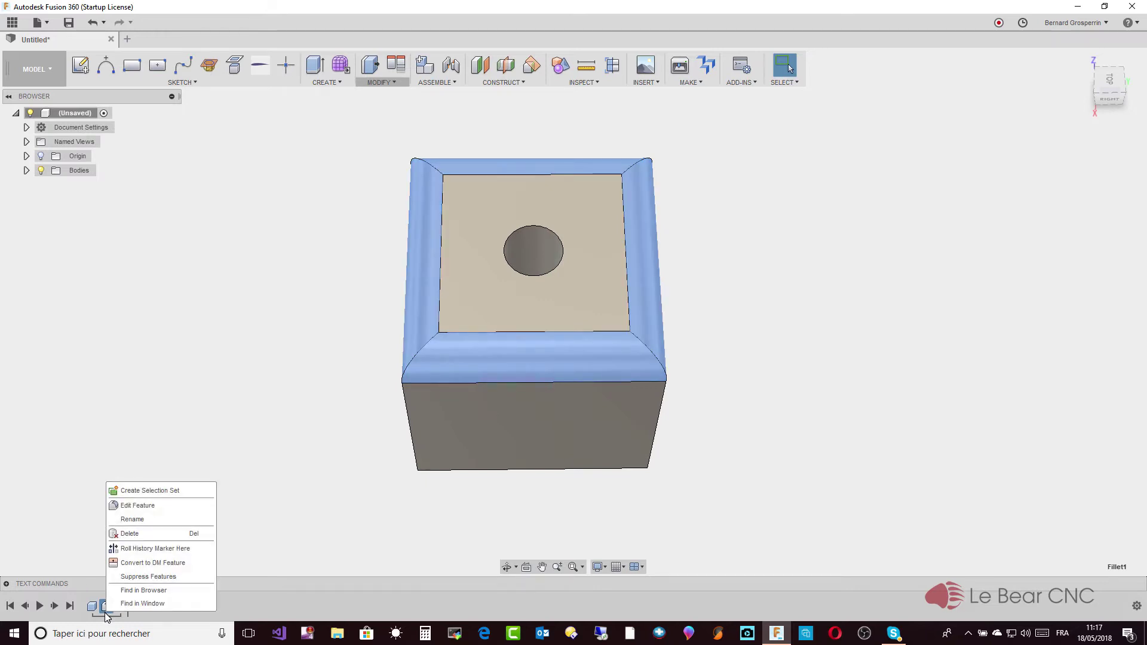
click(138, 537)
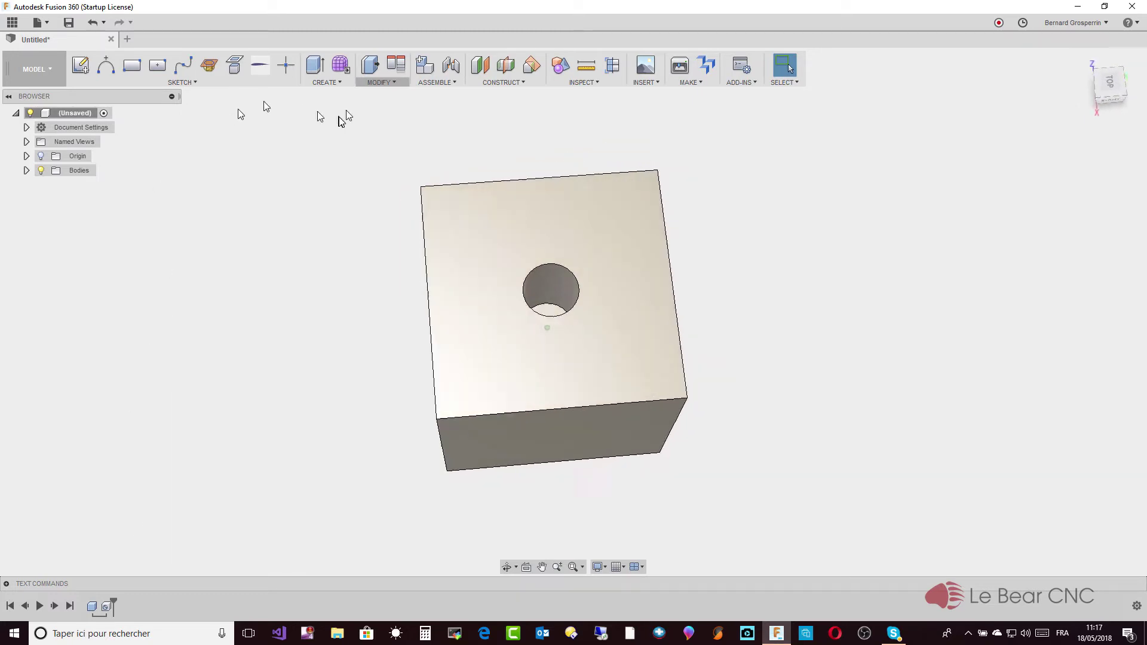
click(395, 82)
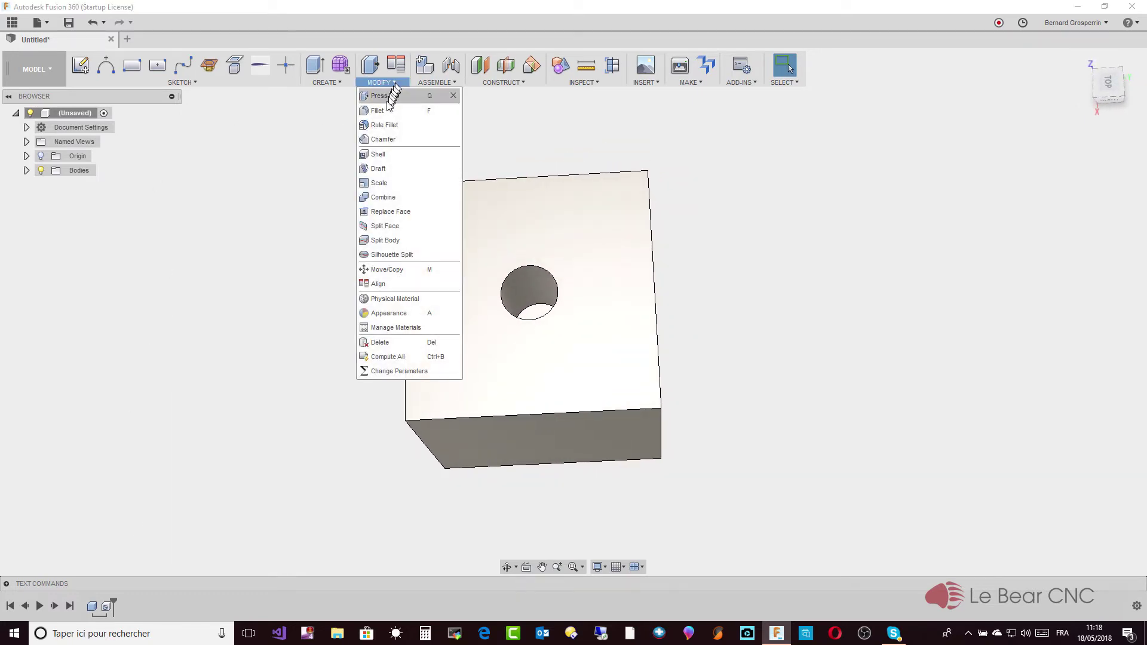
click(384, 110)
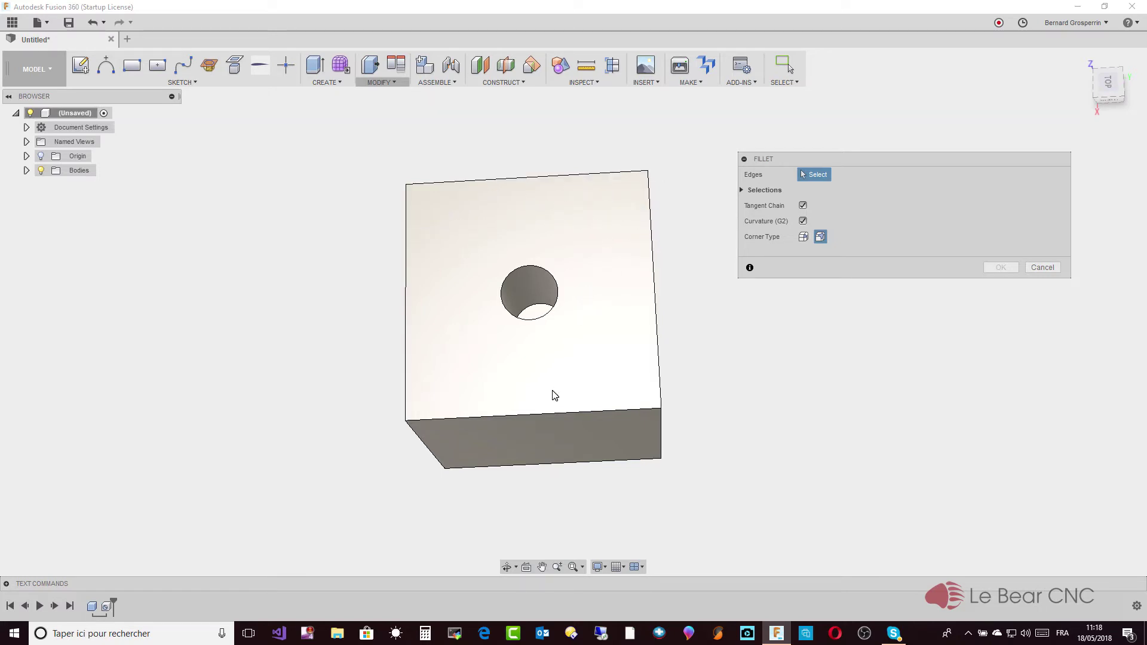
click(1041, 268)
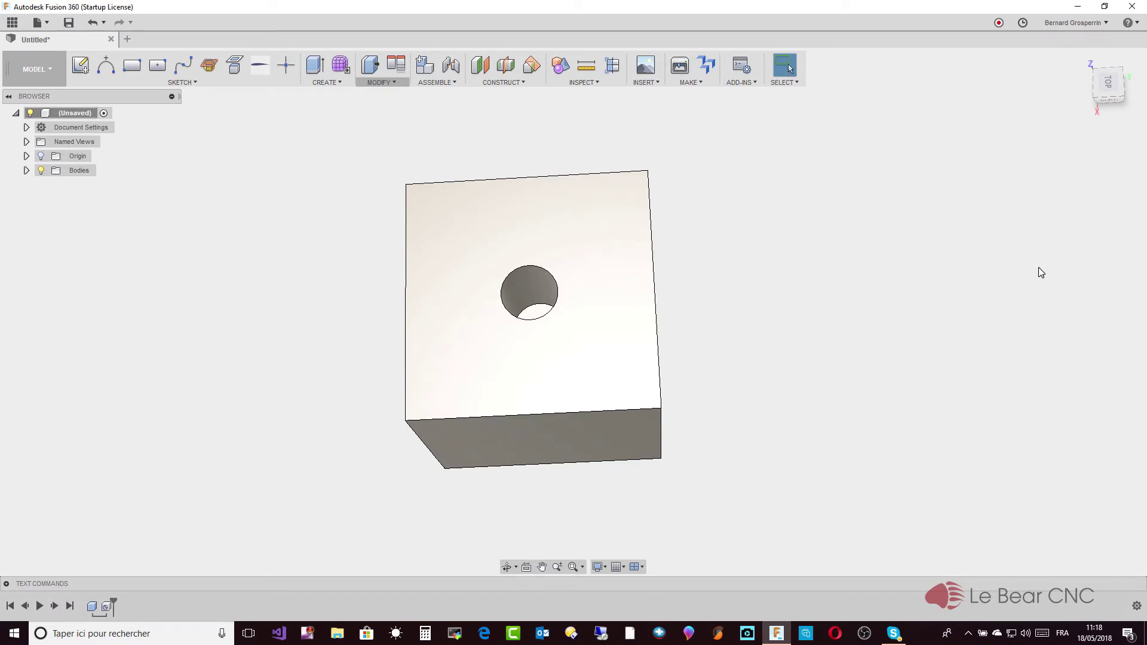
- Start a chamfer on the four edges of the box's top face with an equal distance of 5 mm
click(375, 83)
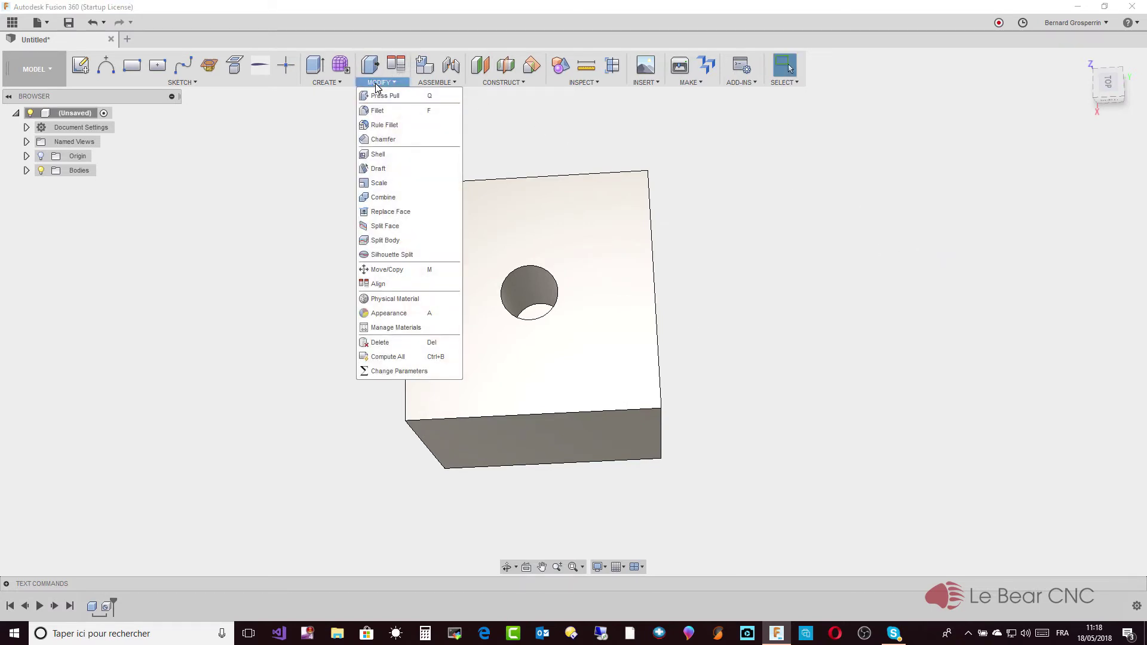
click(394, 139)
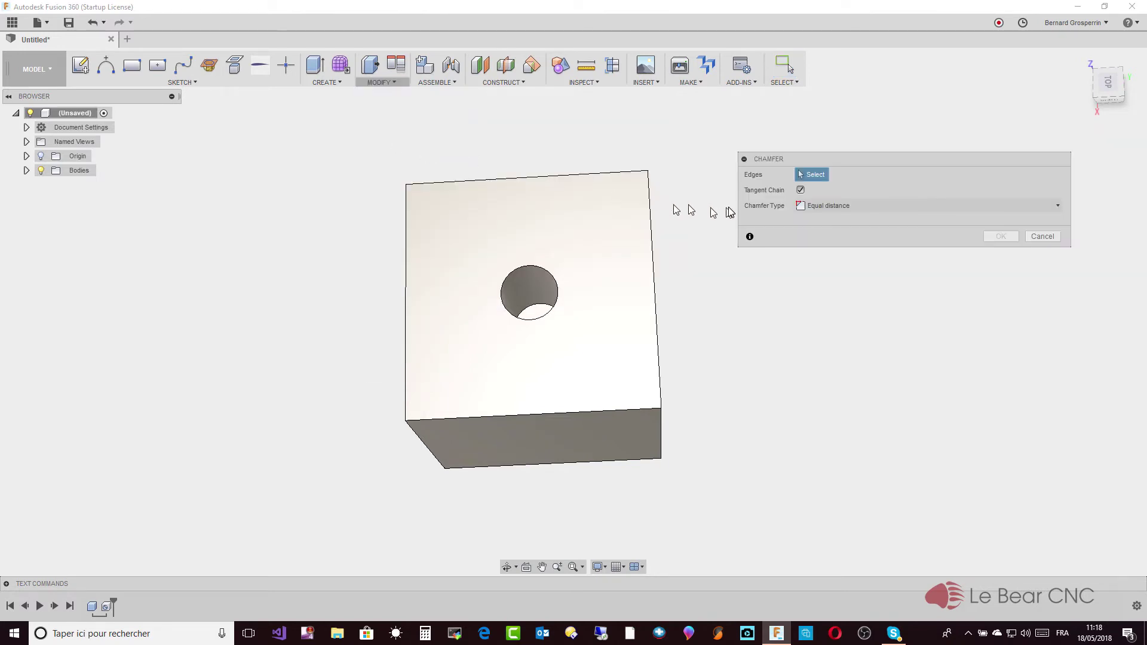
click(655, 248)
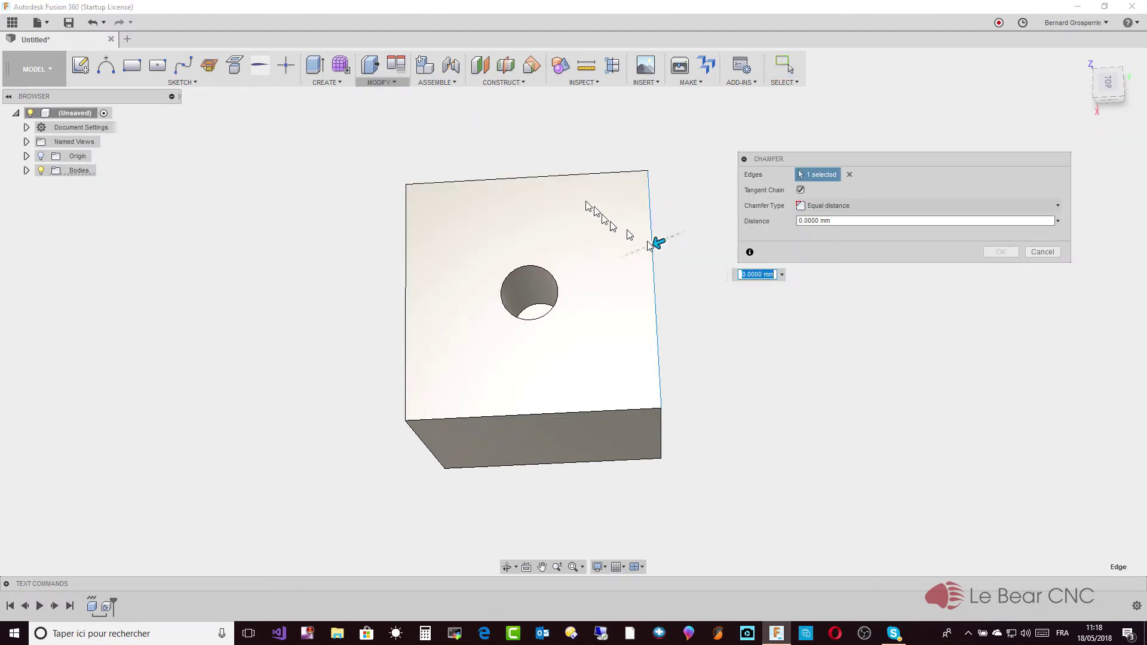
click(566, 178)
click(406, 258)
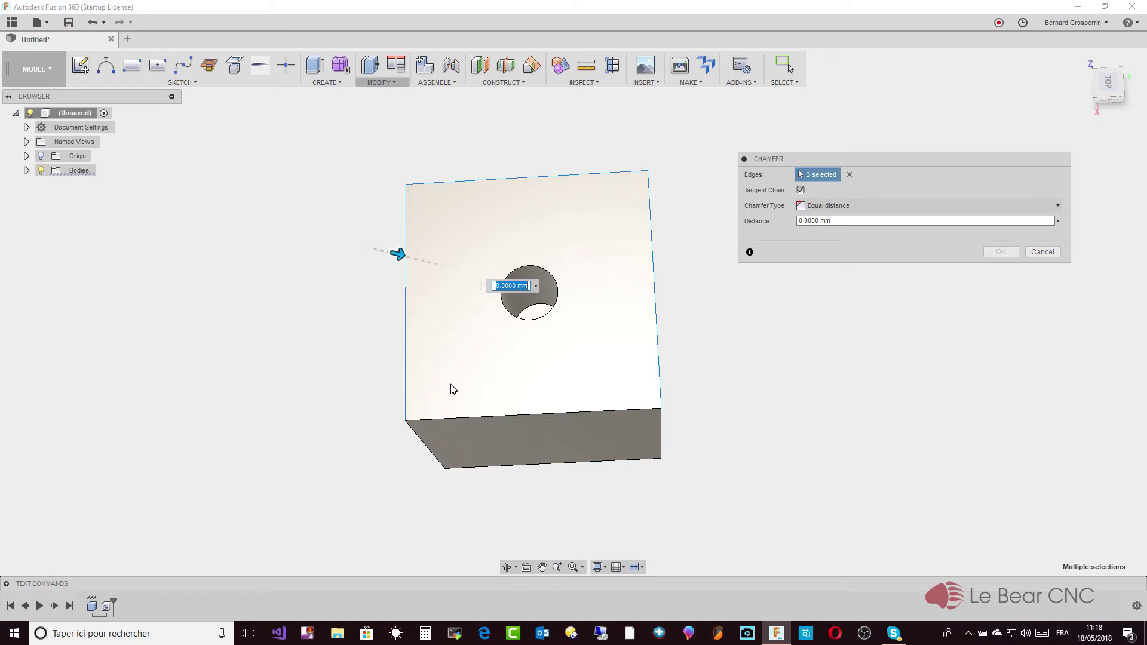
click(463, 416)
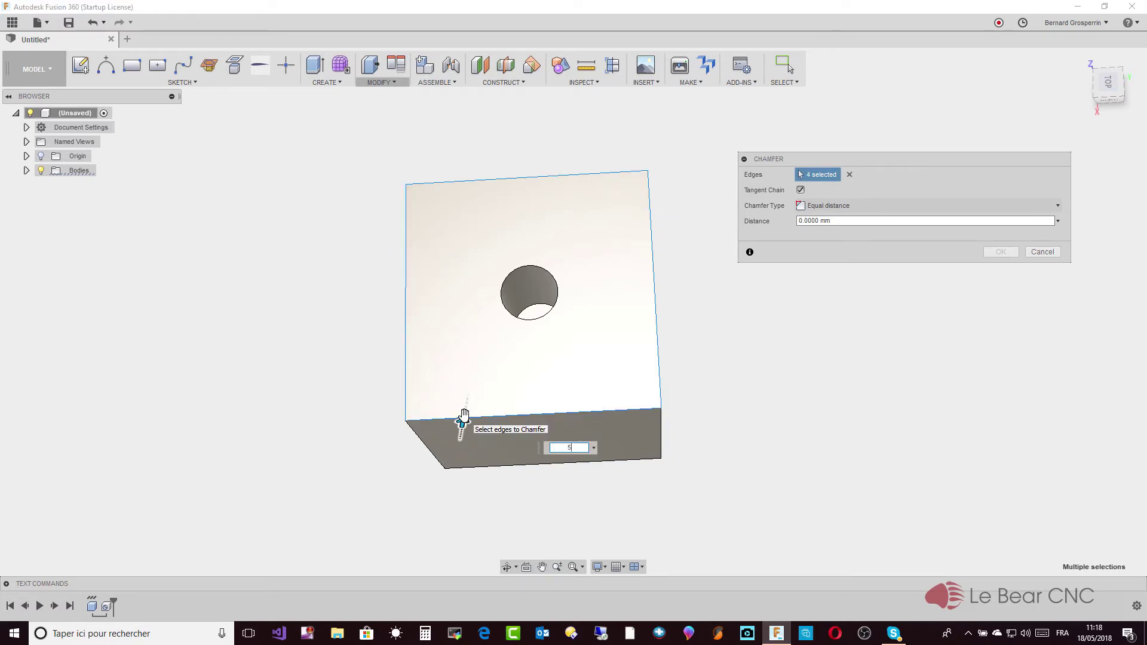
text(5)
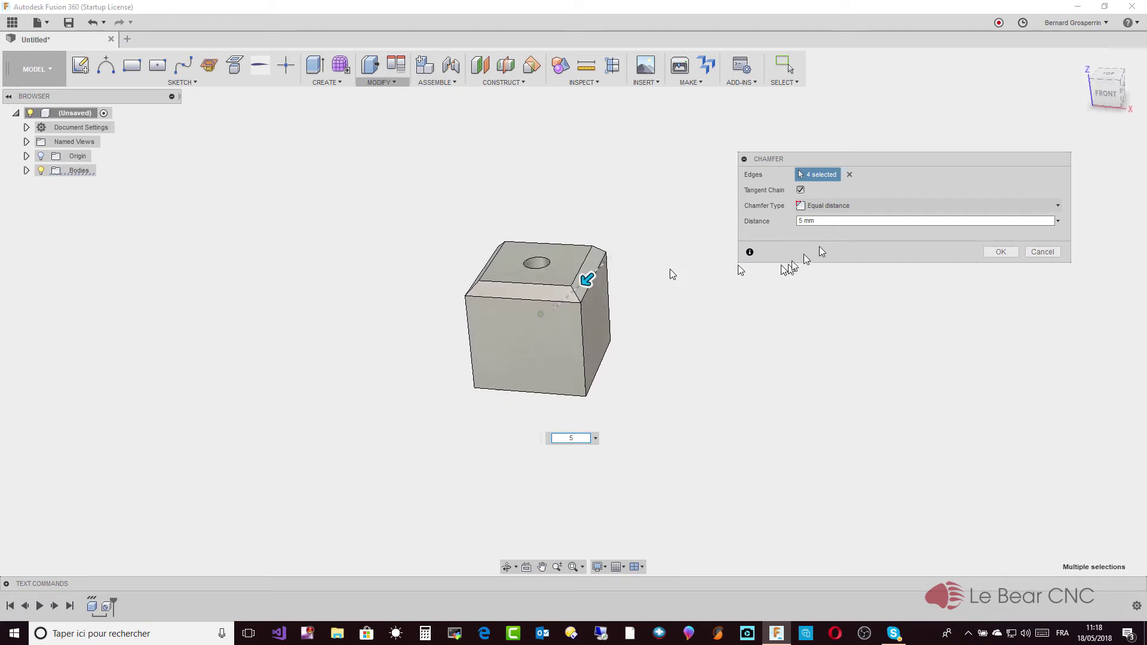
- Switch the chamfer type to Two distances and set the first distance to 15 mm
click(1058, 205)
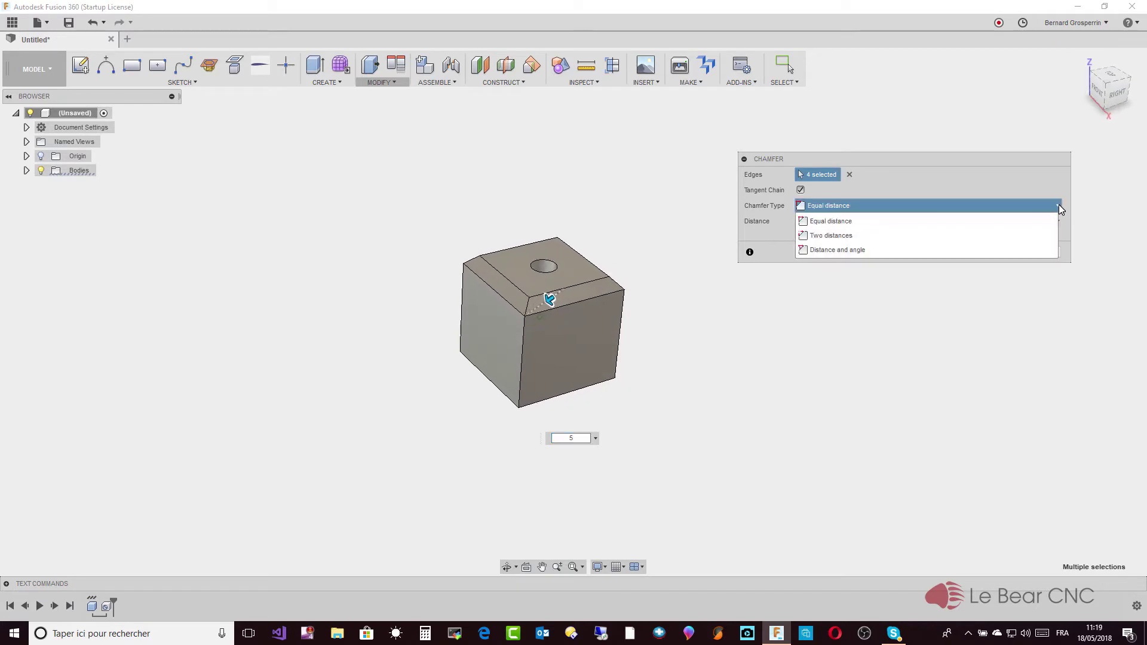
click(844, 237)
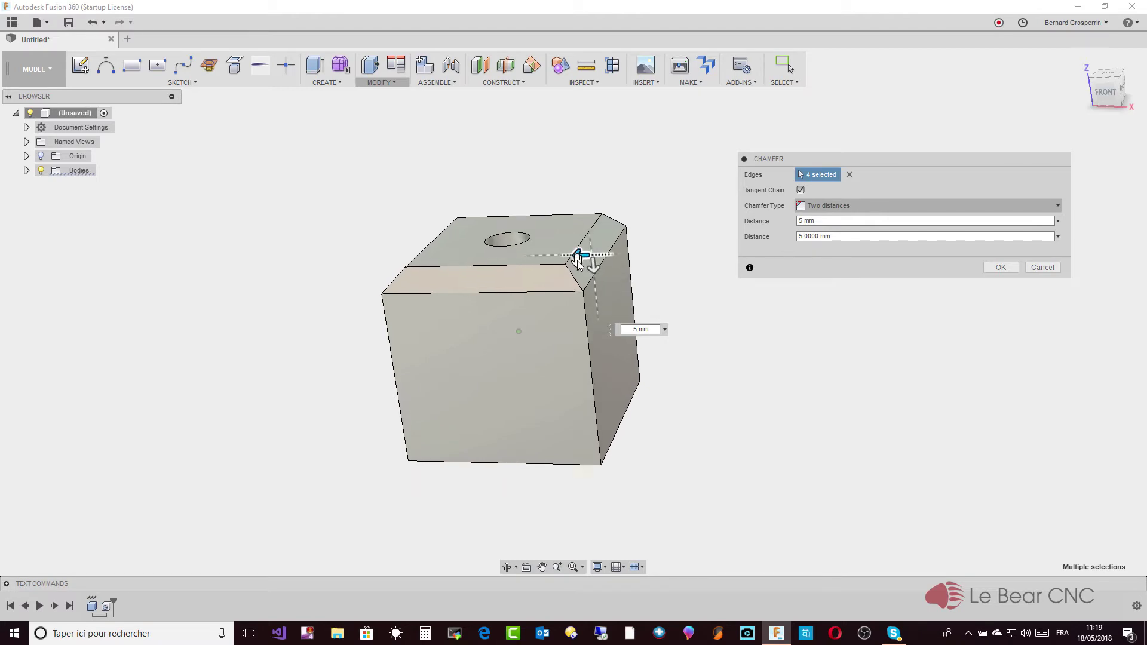
drag(577, 261, 532, 261)
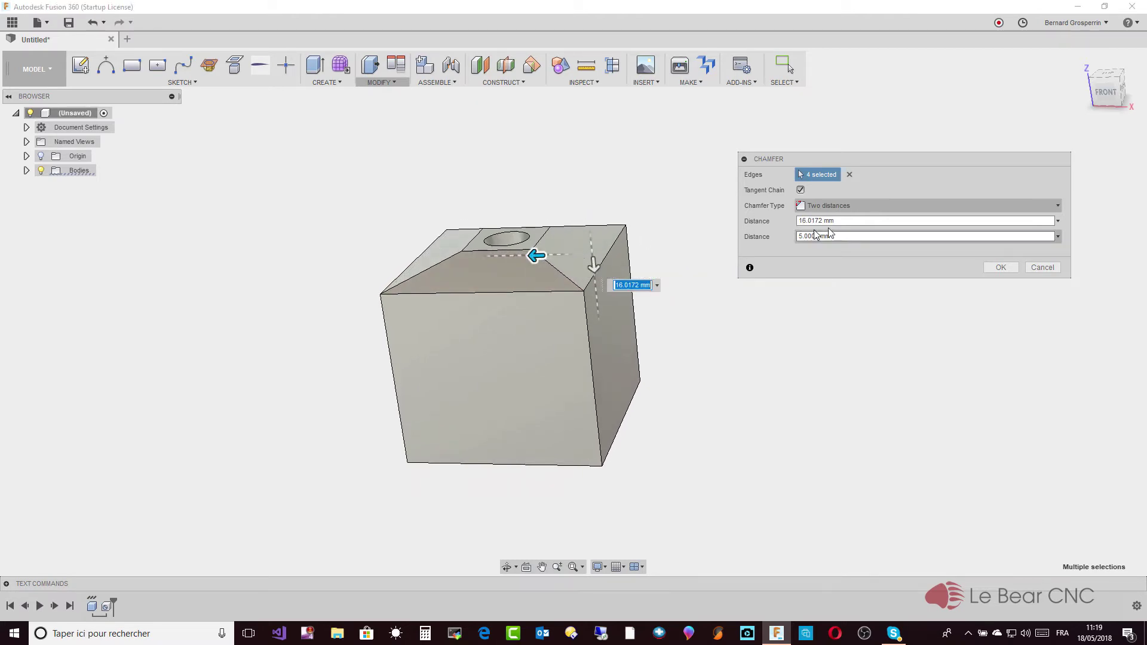
click(800, 220)
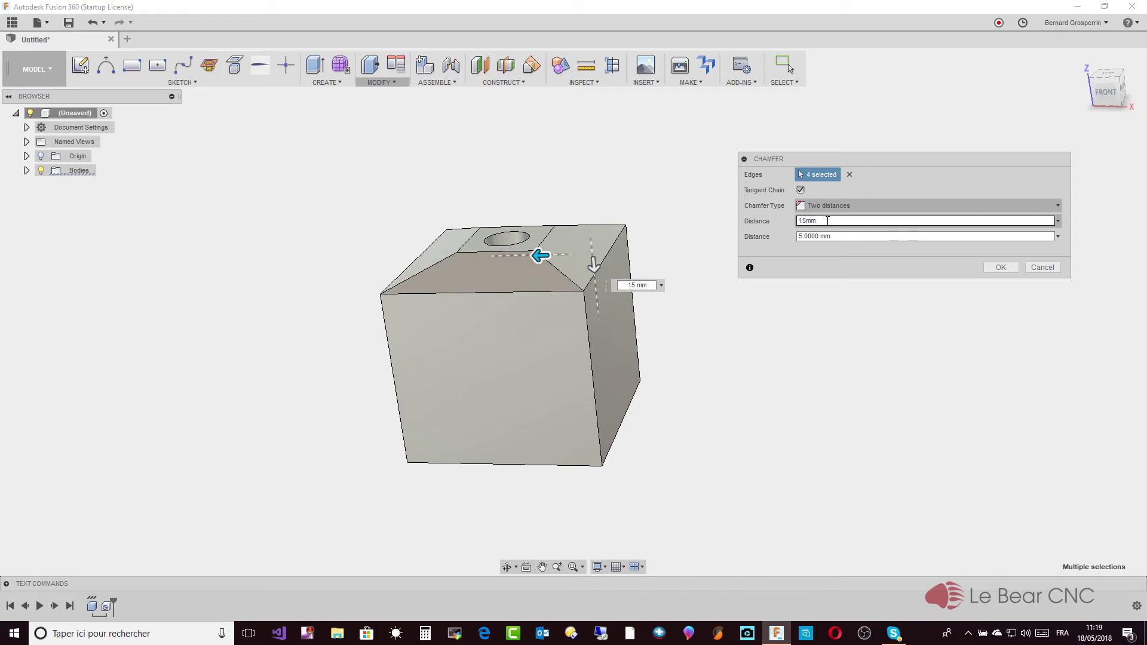
shift+middle_drag(866, 305, 859, 357)
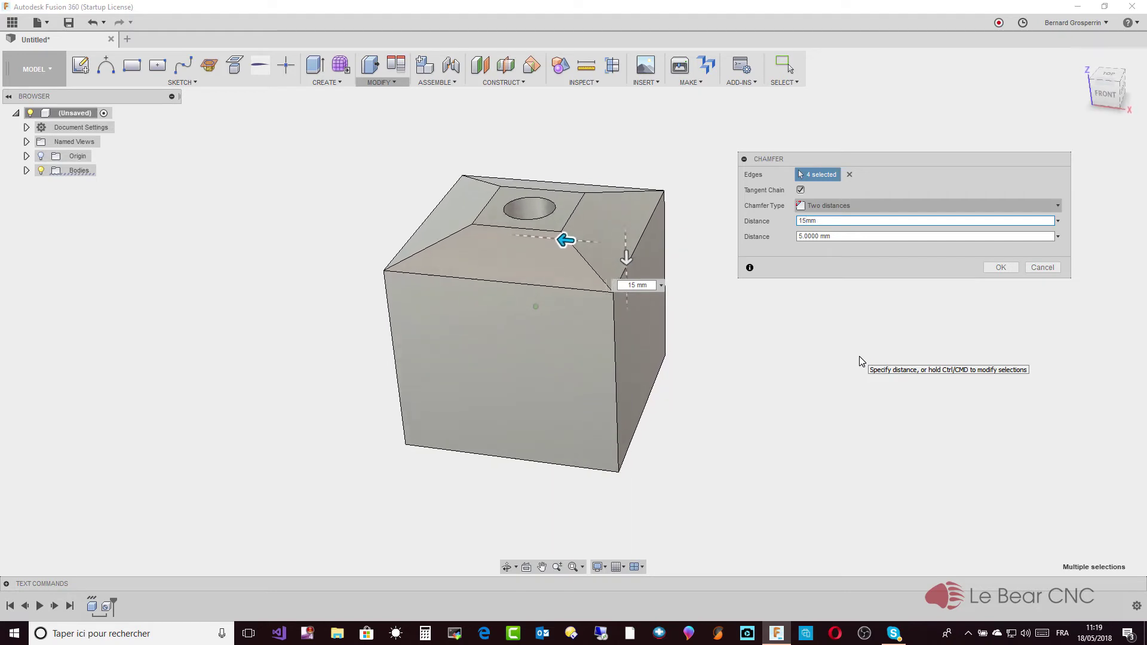
- Switch the chamfer type to Distance and angle and set the angle to 10 degrees
click(1060, 207)
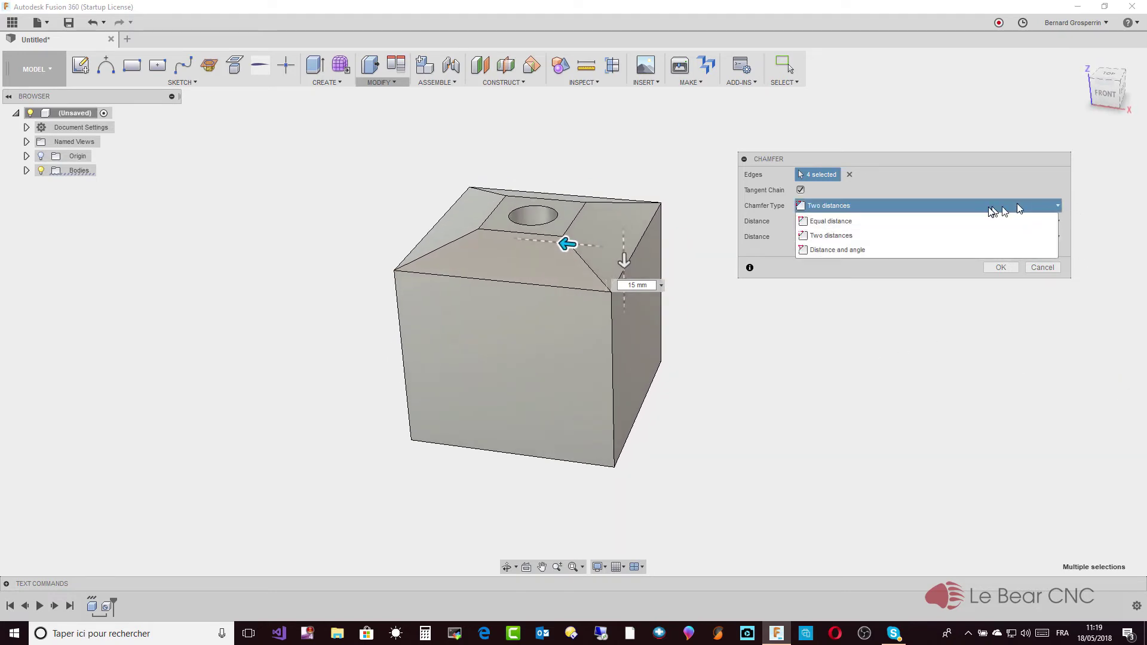
click(873, 251)
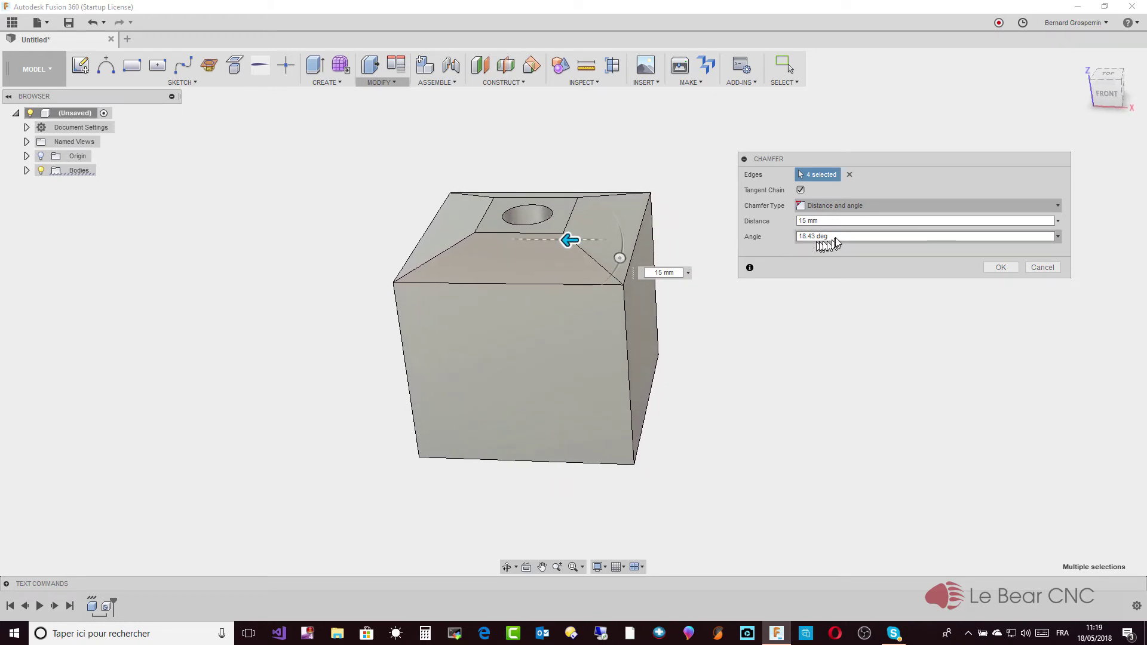
drag(840, 237, 791, 239)
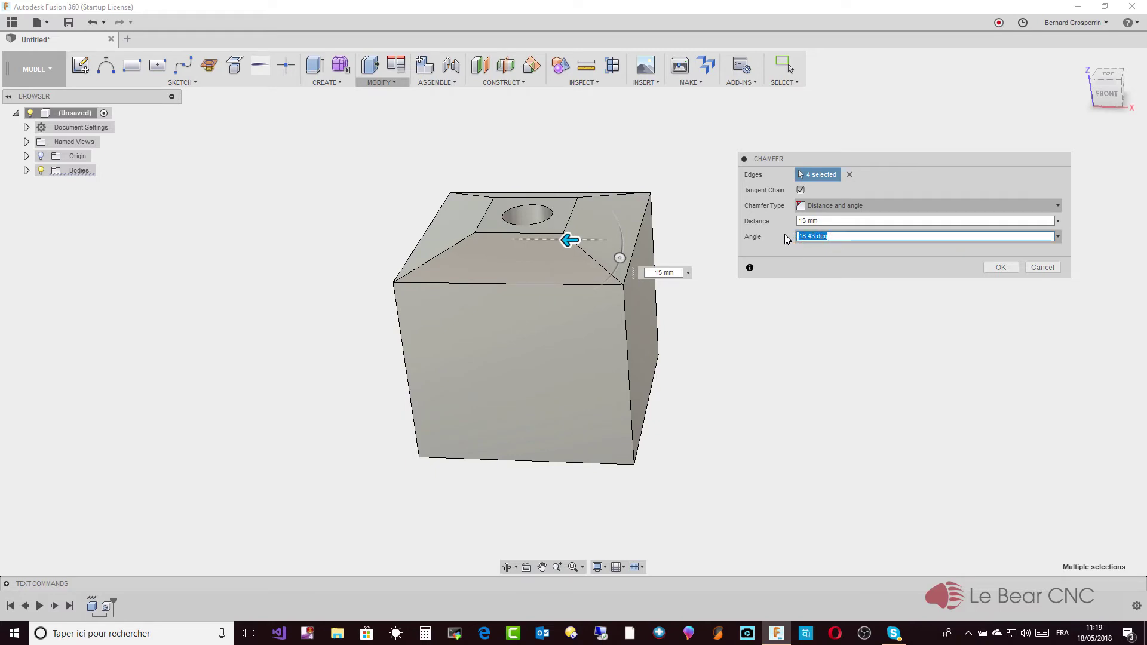
text(10)
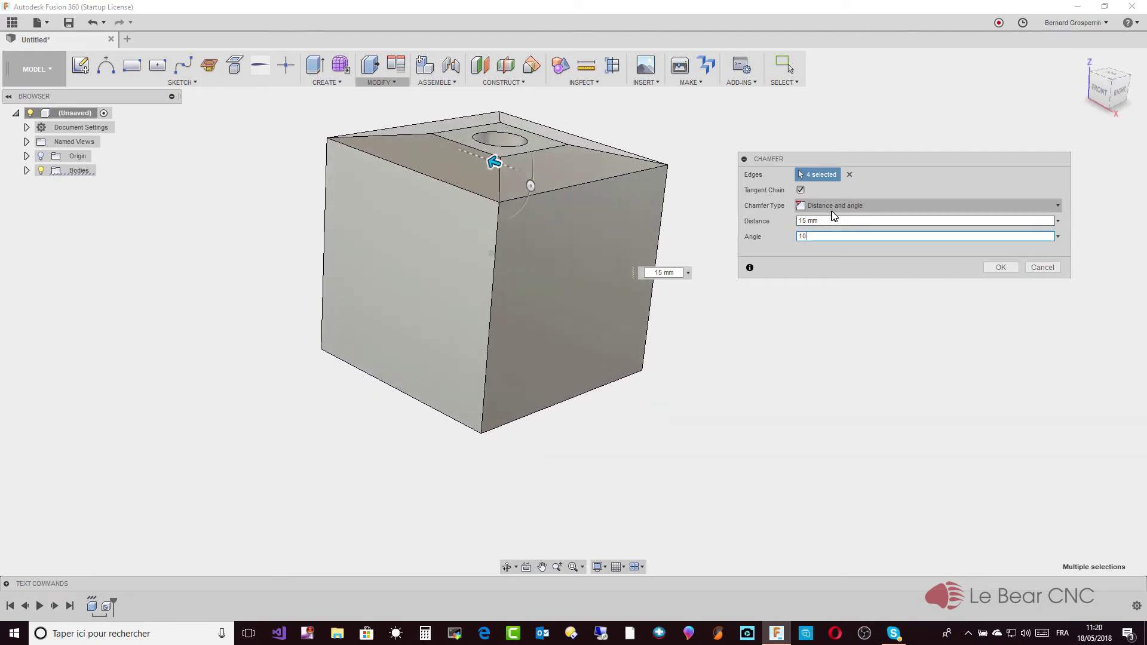
- Switch the chamfer type back to Equal distance and cancel the chamfer
click(1058, 209)
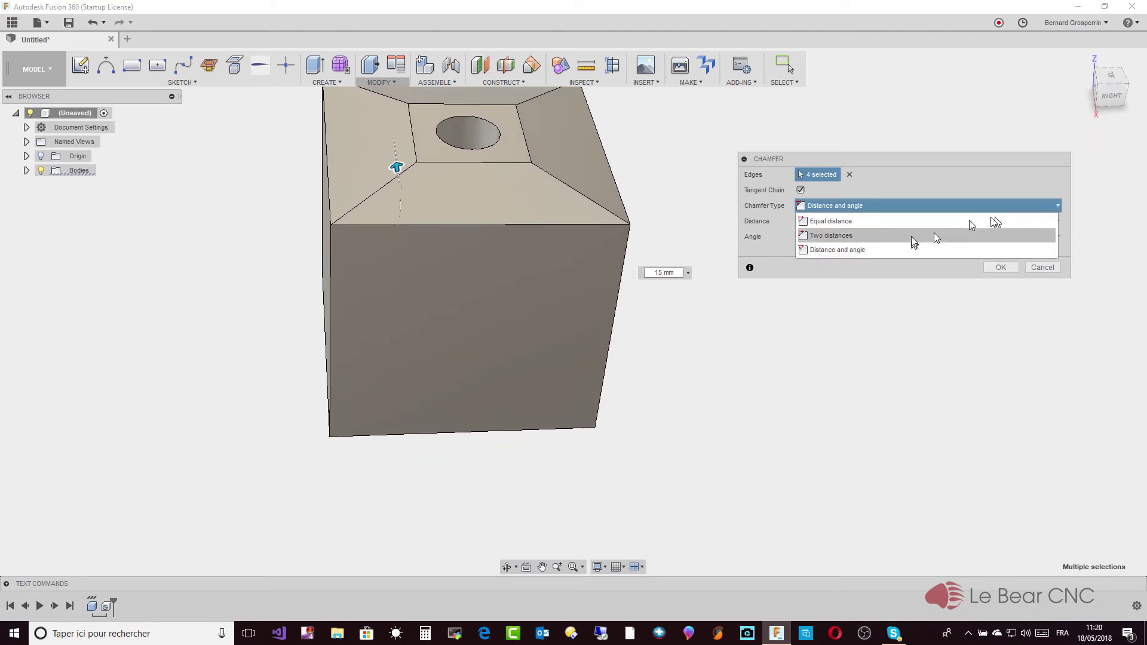
click(829, 222)
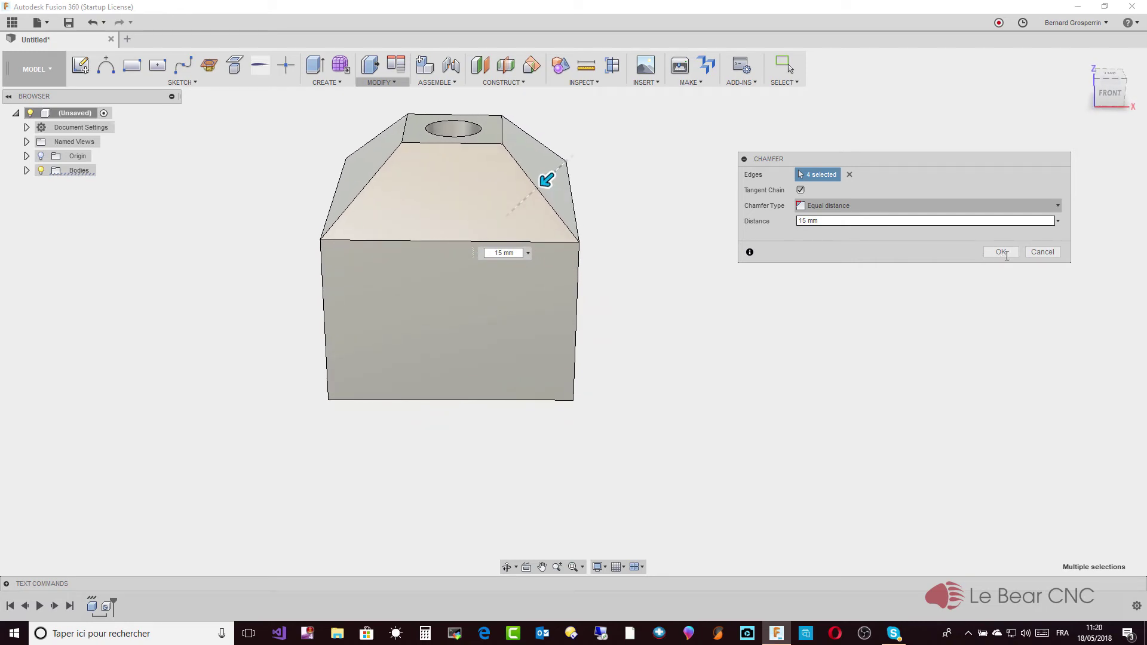
click(1050, 252)
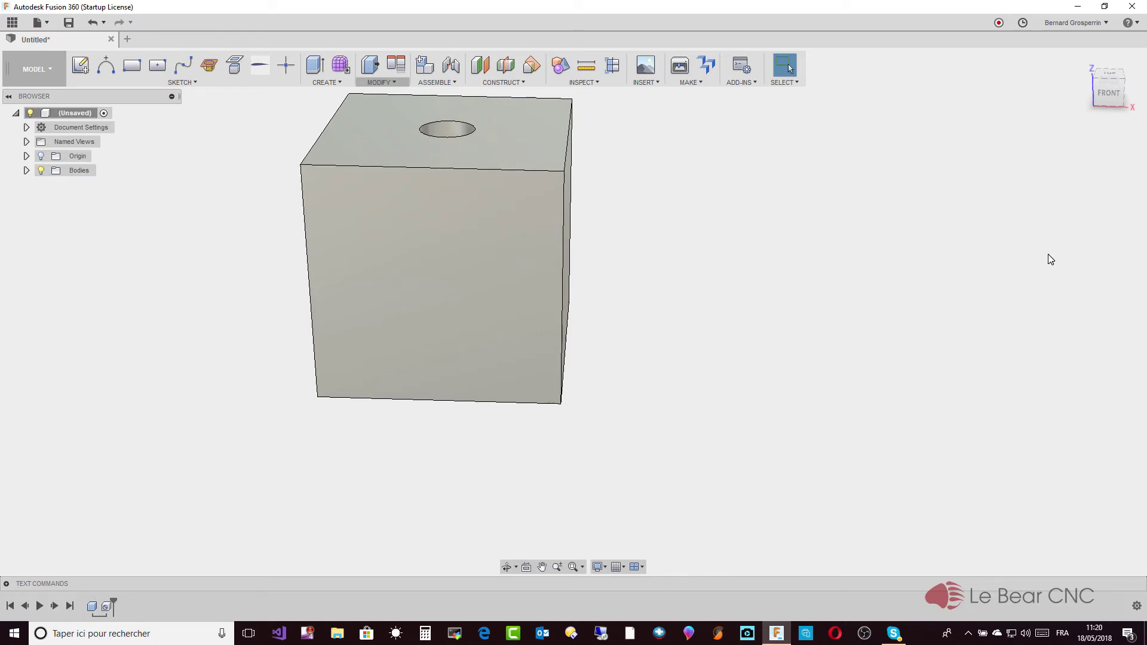
- Start a Rule Fillet on the box's top face with a radius of 5.7484 mm and all edges in scope
click(388, 84)
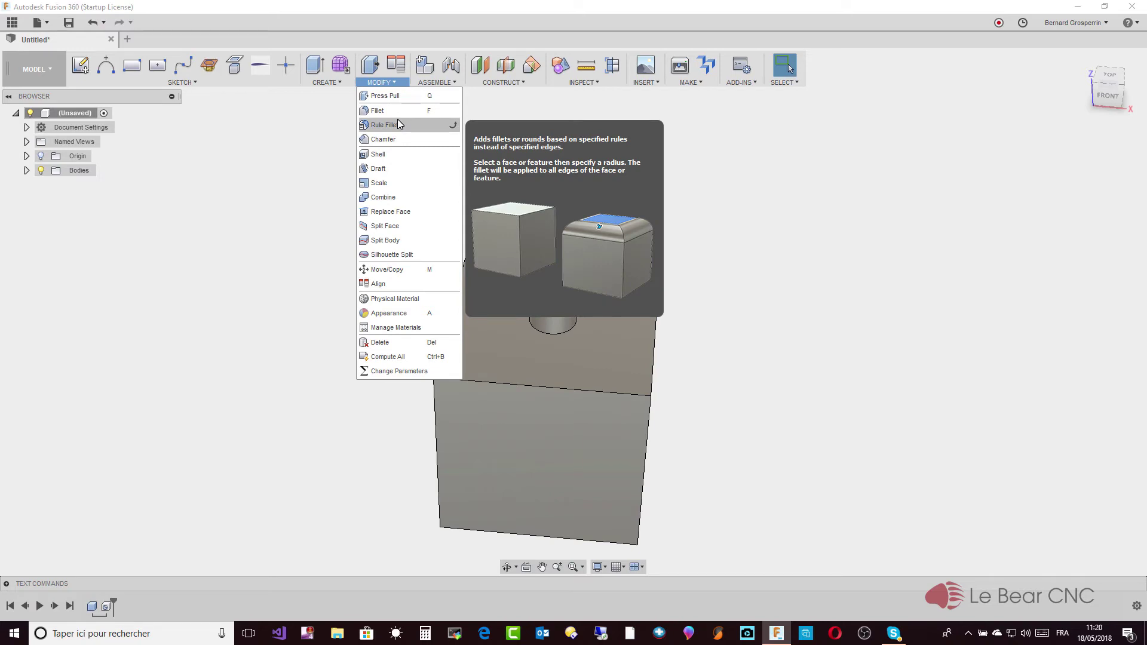
click(398, 124)
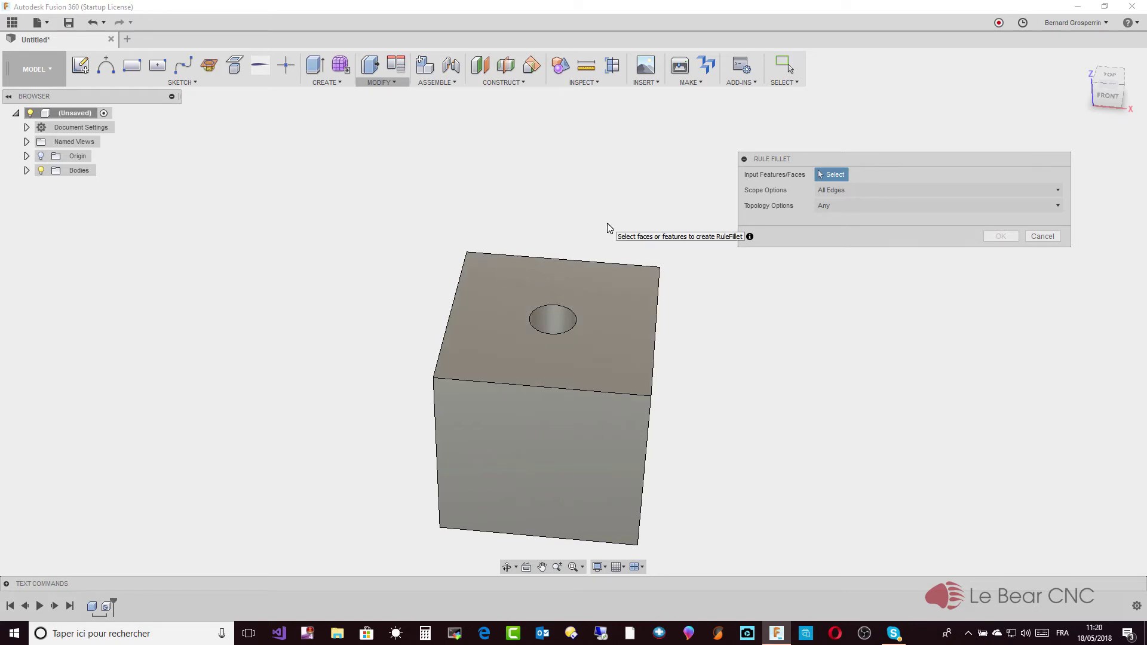
click(617, 289)
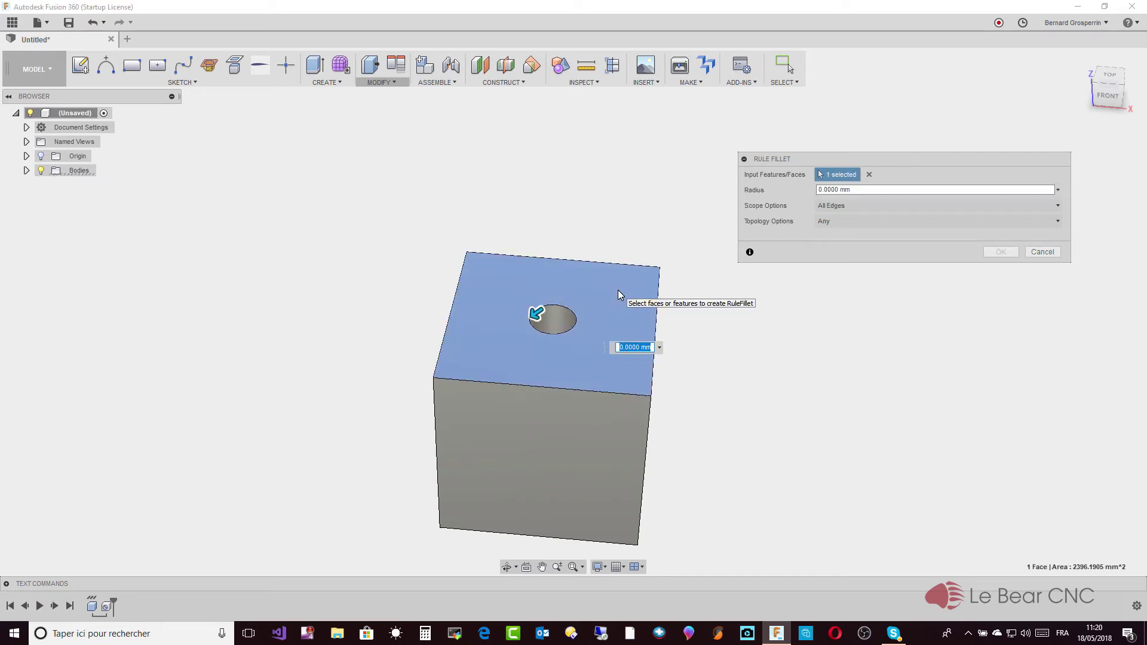
click(860, 190)
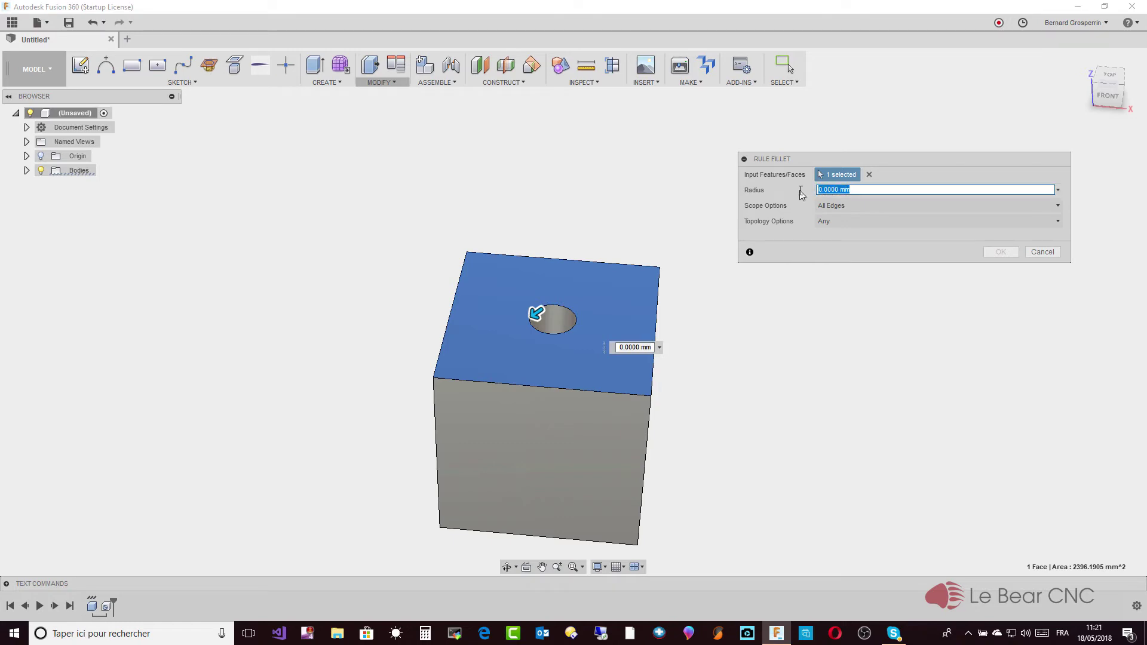
text(5.7484)
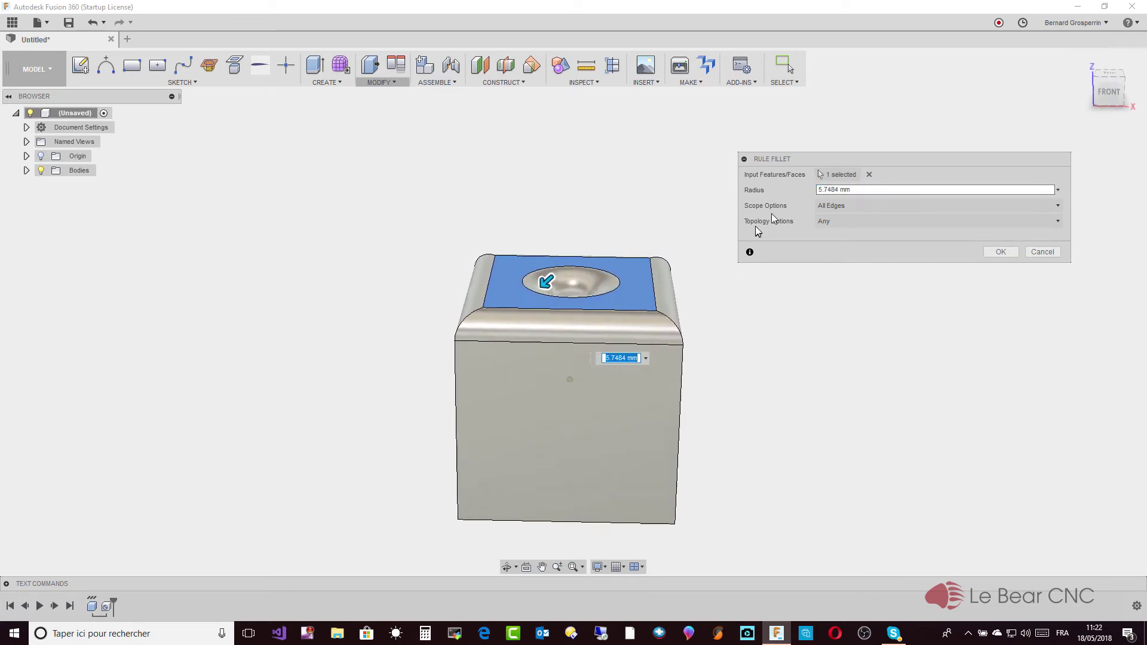
- Add the box's side faces to the rule fillet selection and inspect the preview from below
click(835, 175)
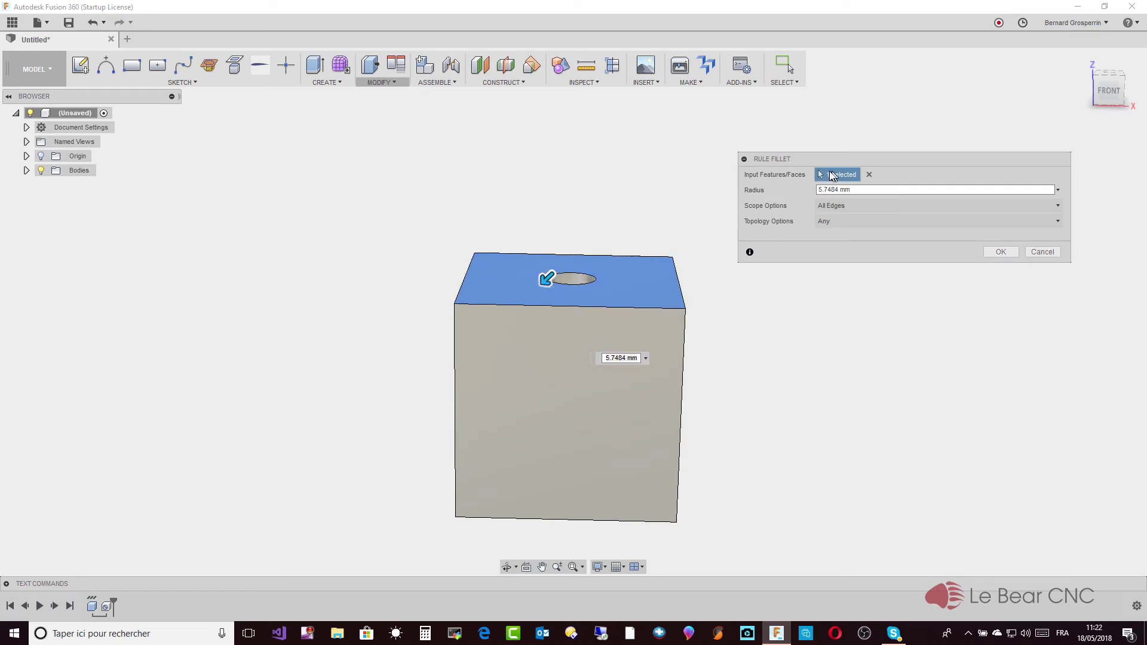
click(606, 422)
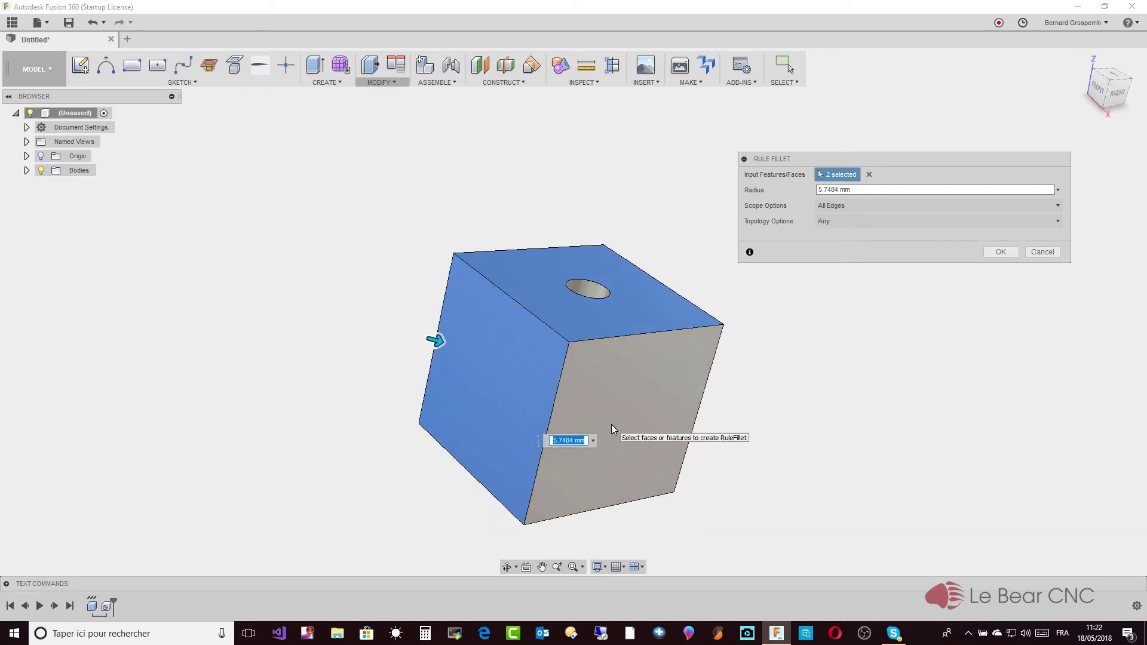
click(611, 424)
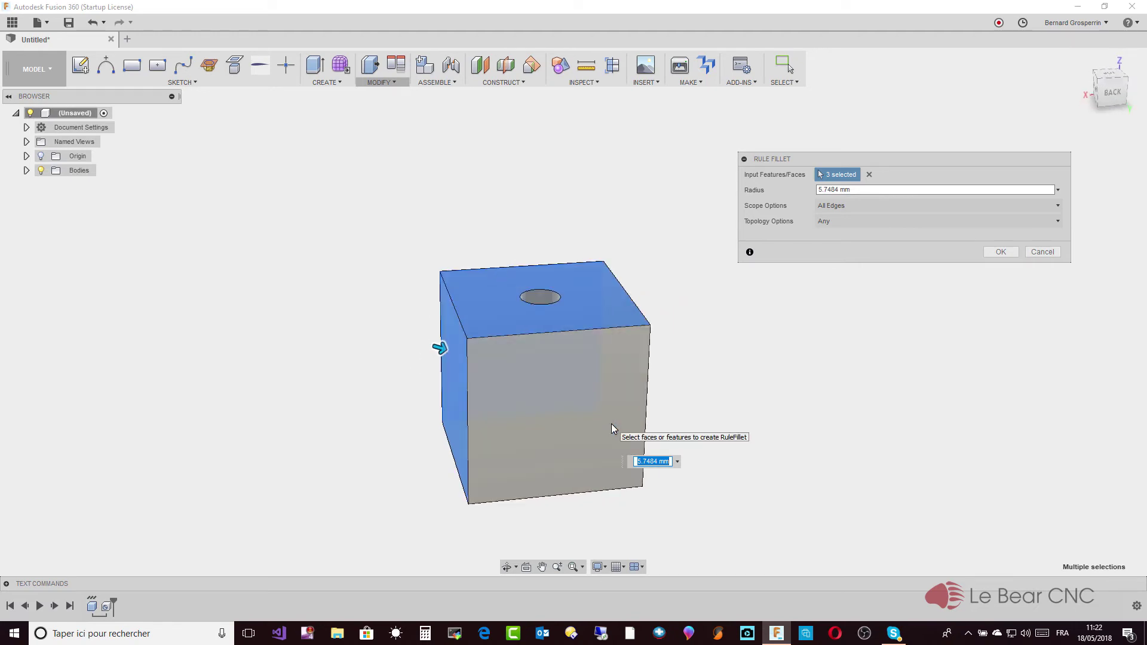
click(611, 424)
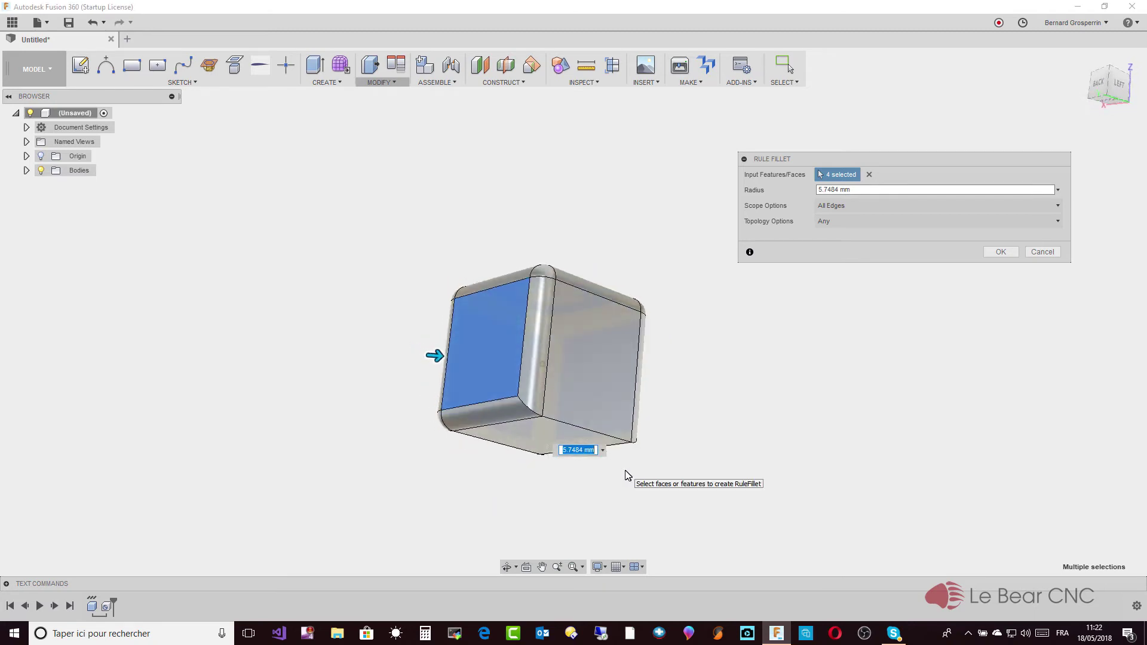
click(566, 411)
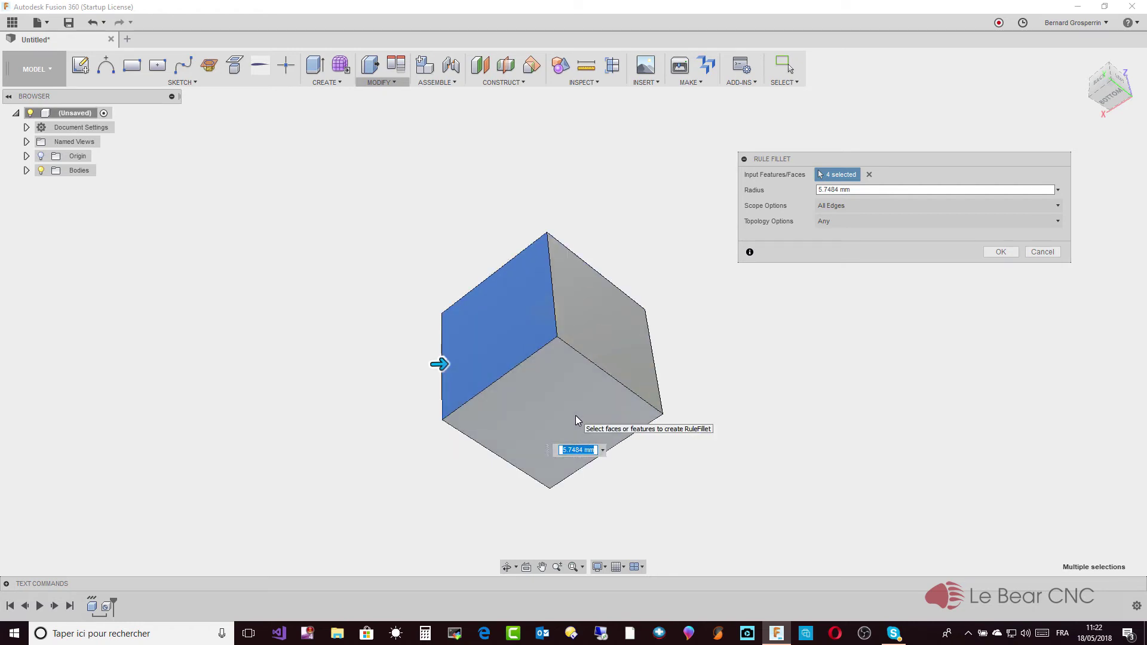
shift+middle_drag(688, 425, 521, 363)
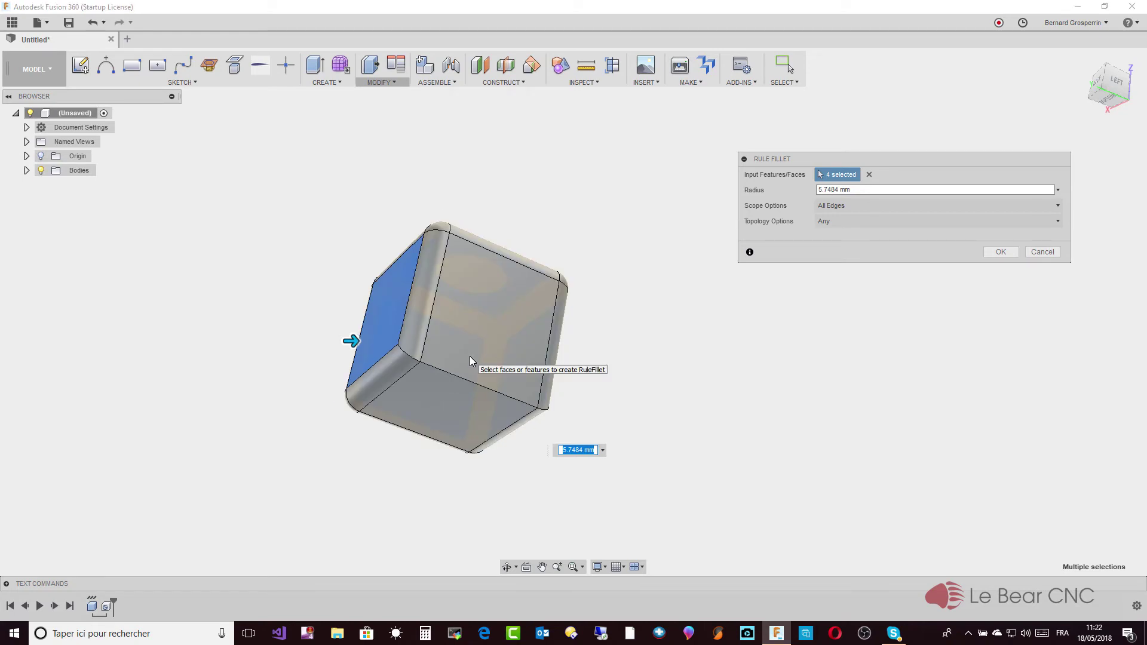
- Clear the rule fillet's faces, set the radius to 5 mm and select only the box's top face
click(870, 173)
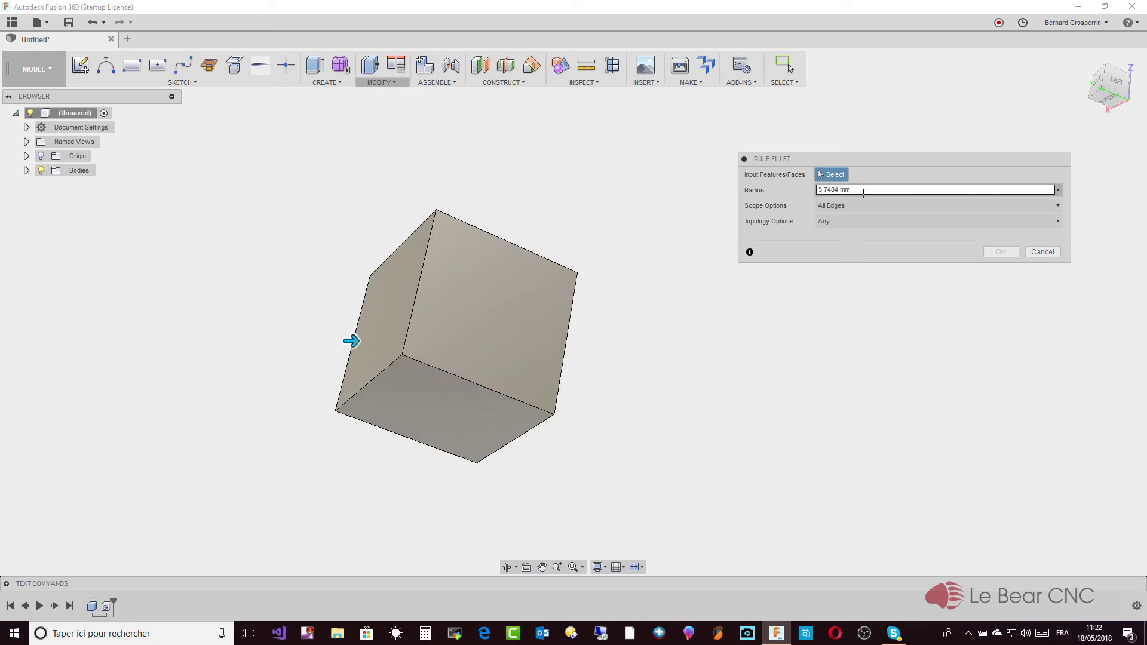
drag(862, 191, 787, 196)
key(ctrl+a)
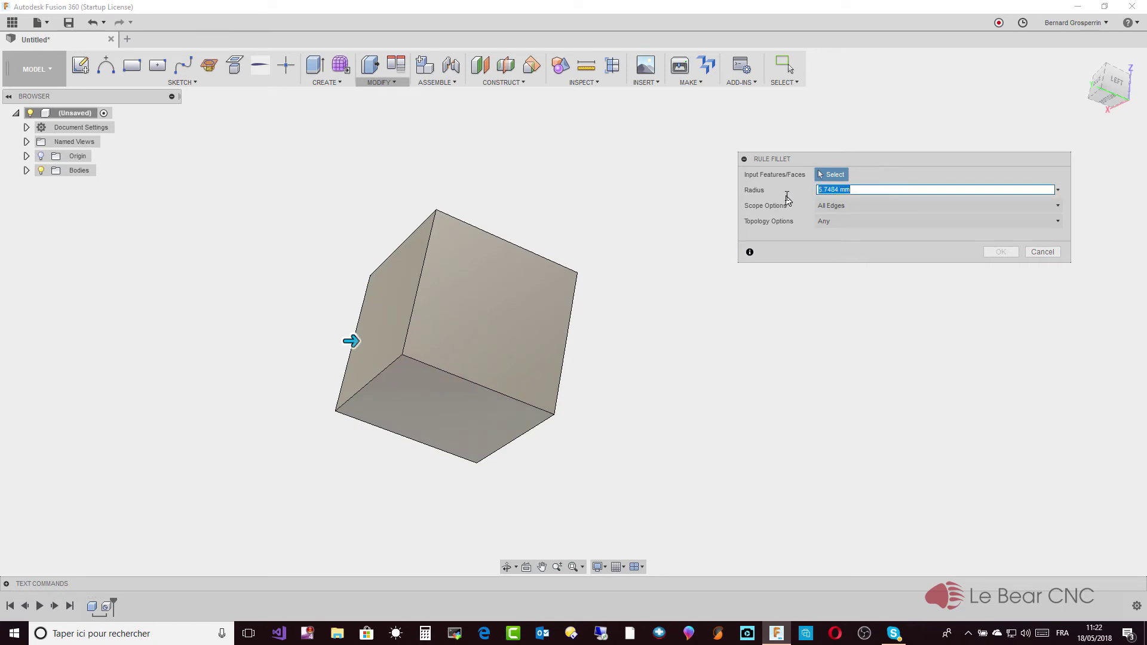
key(BackSpace)
text(5)
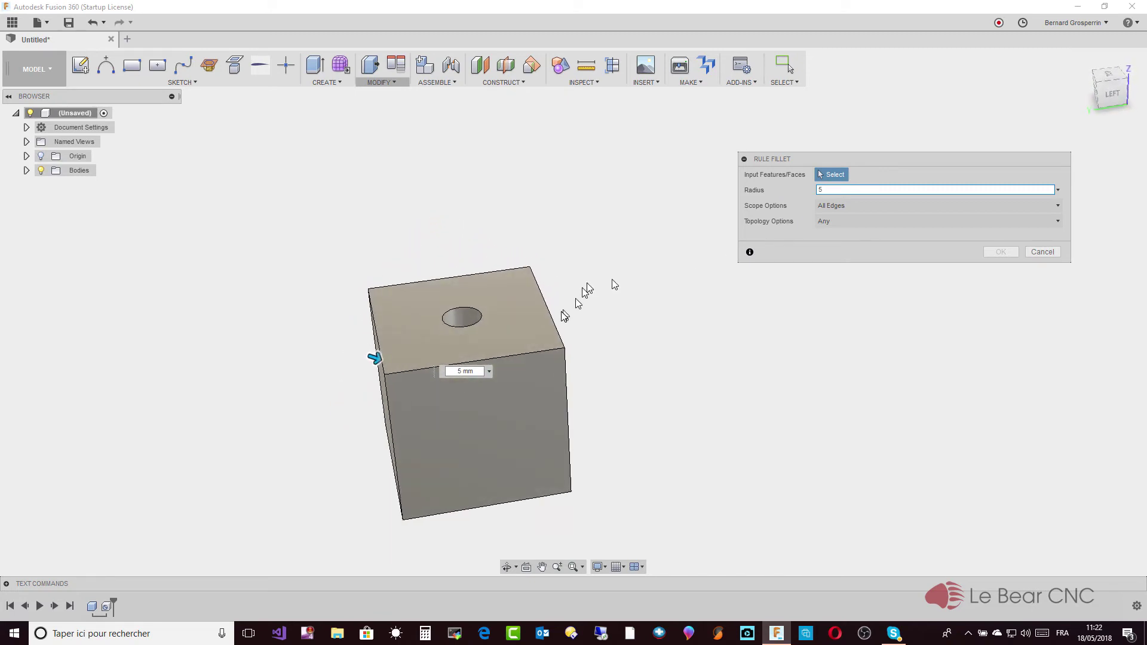
click(483, 347)
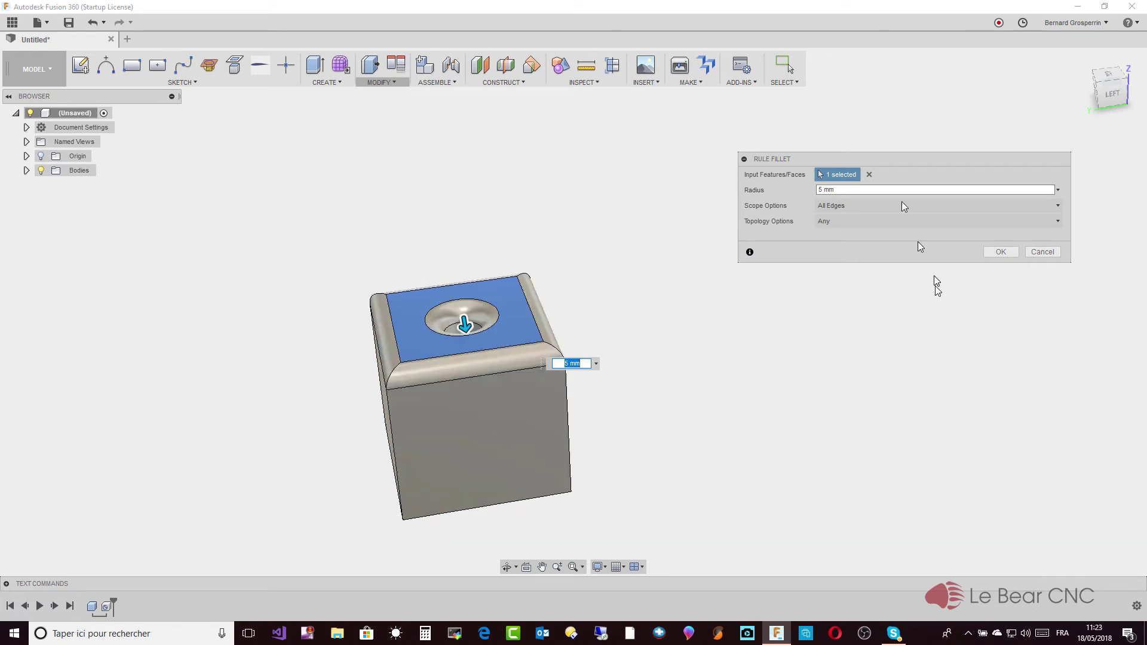
- Reselect the top face for the rule fillet and set its radius to 0.000 mm
click(869, 175)
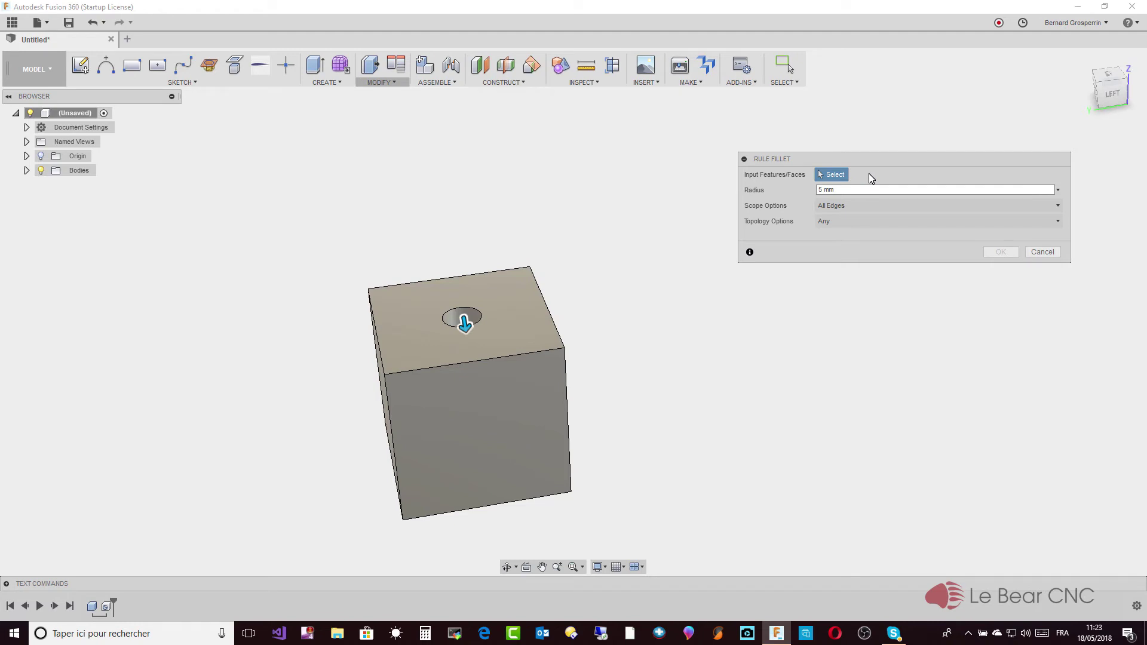
click(523, 323)
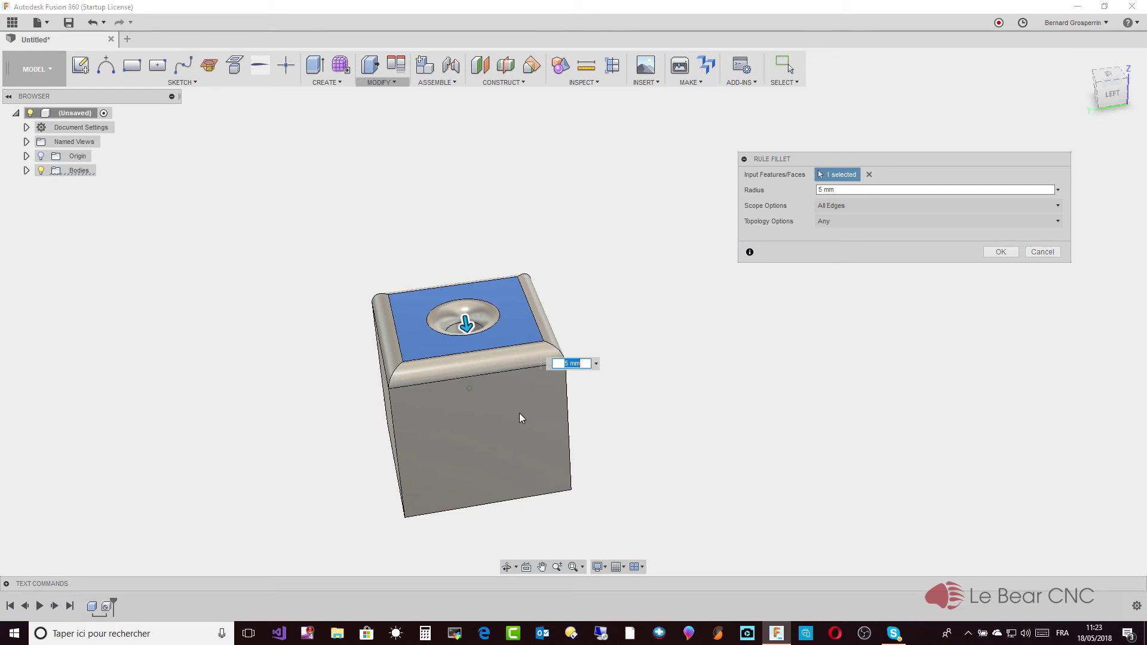
key(BackSpace)
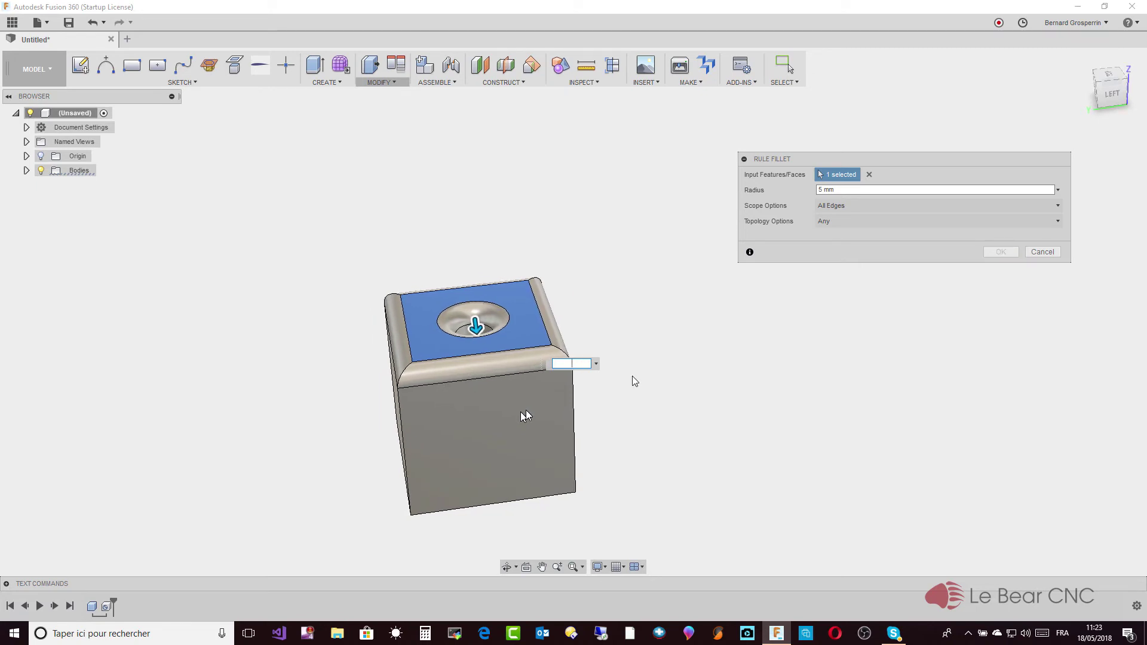
click(596, 364)
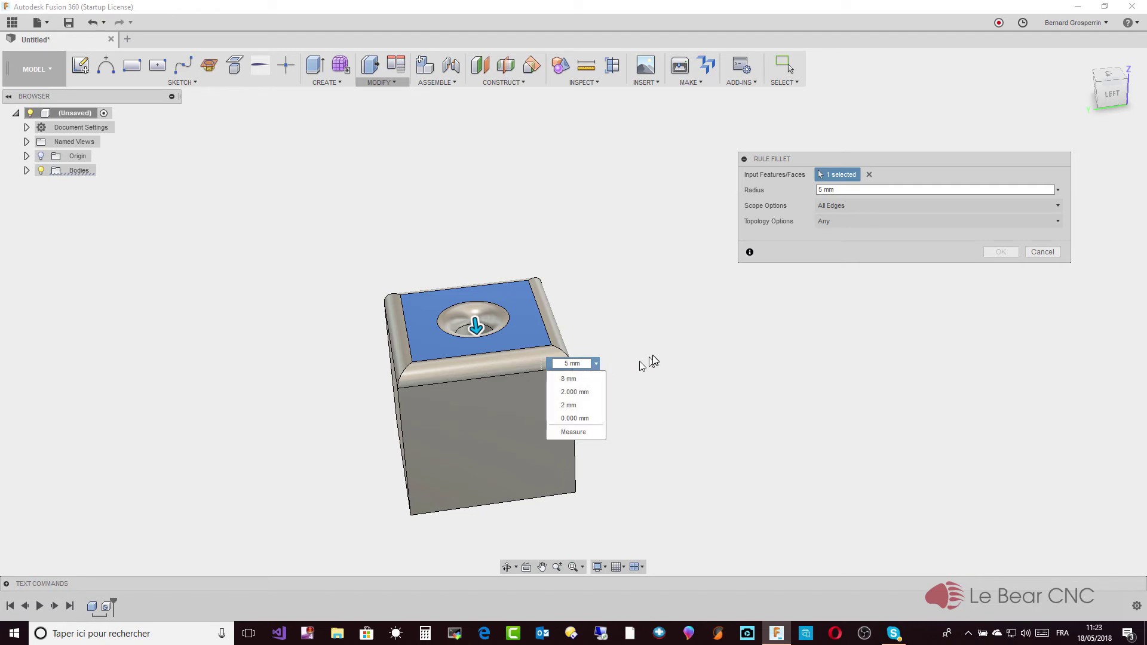
click(706, 377)
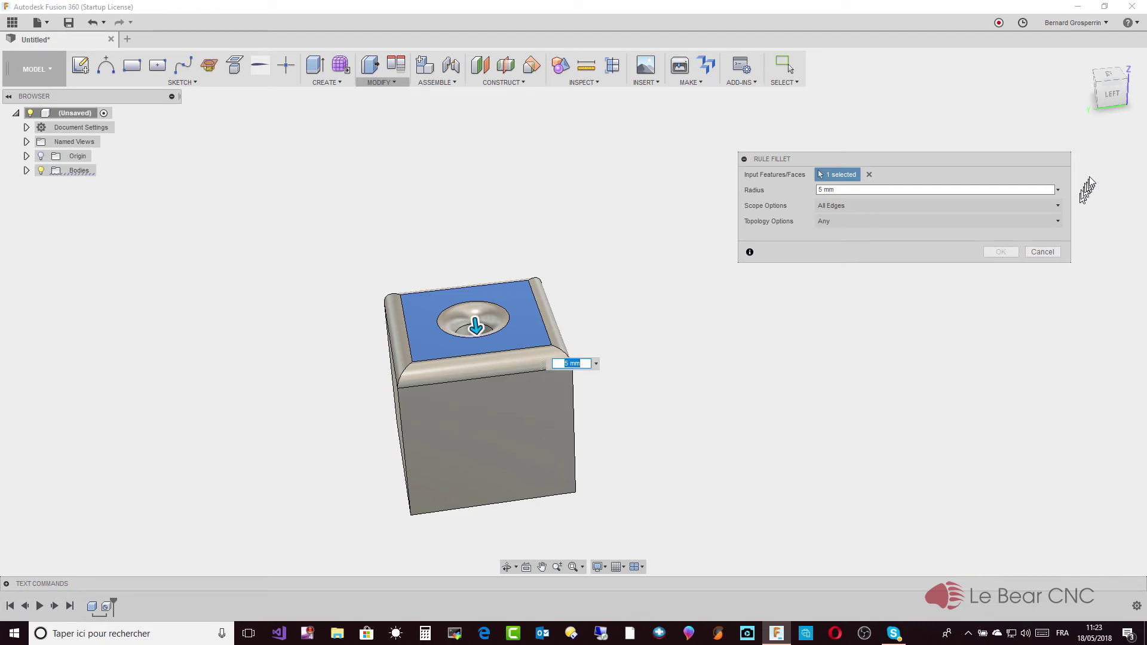
click(1057, 190)
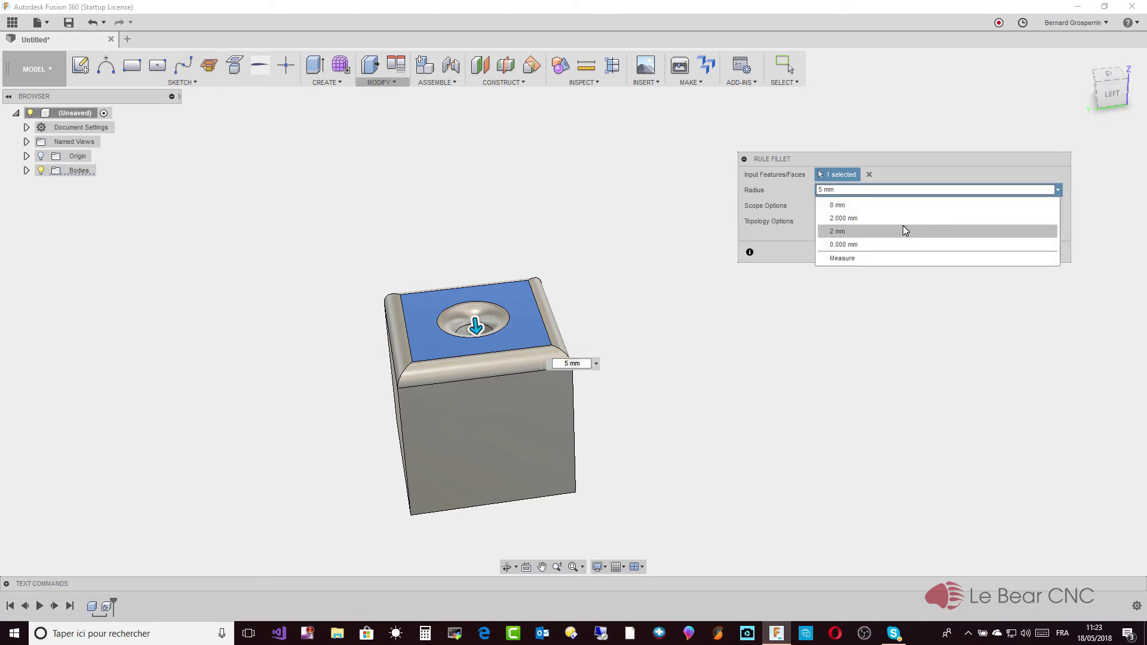
click(900, 245)
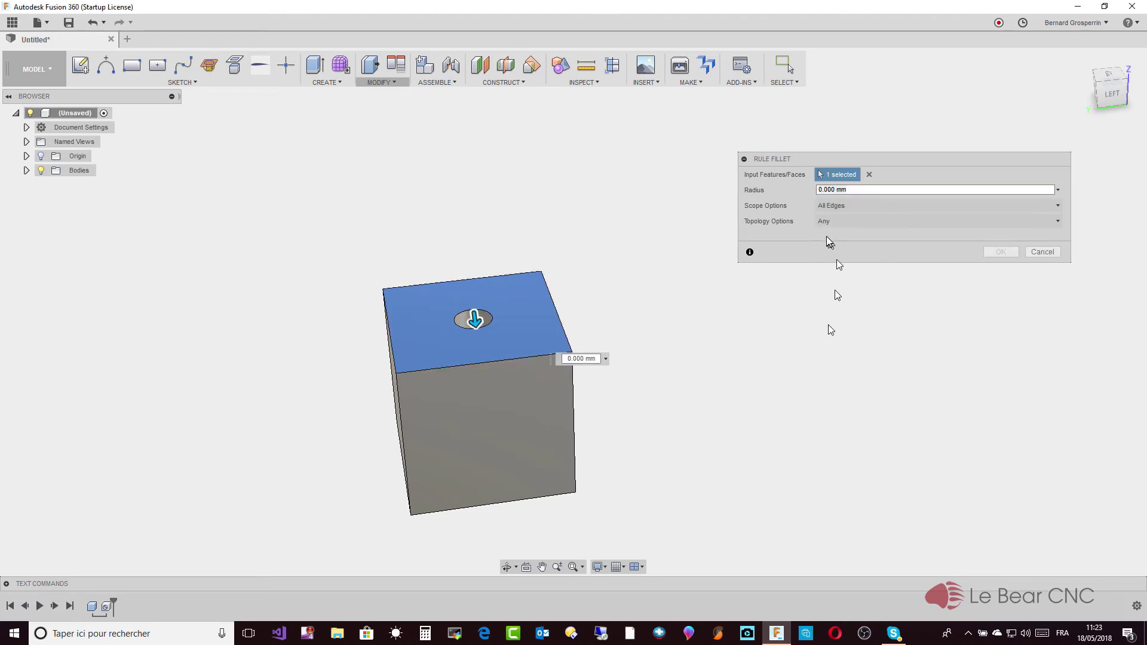
- Reselect the top face, add the box's other outer faces and apply a 5 mm rule fillet to all their edges
click(870, 175)
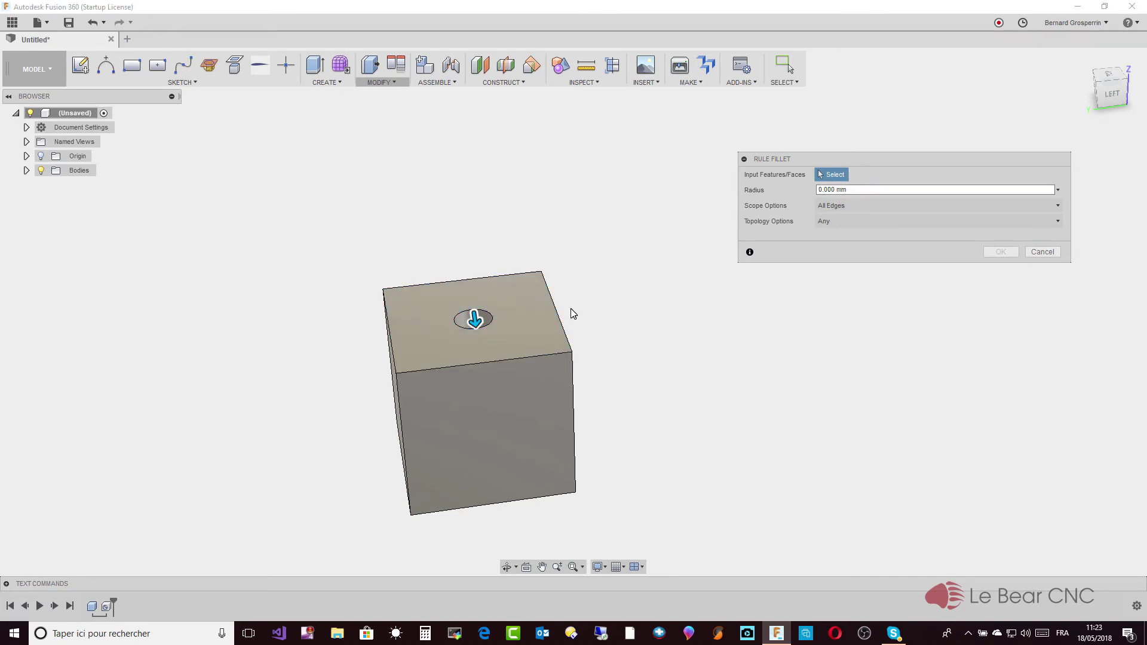
click(546, 335)
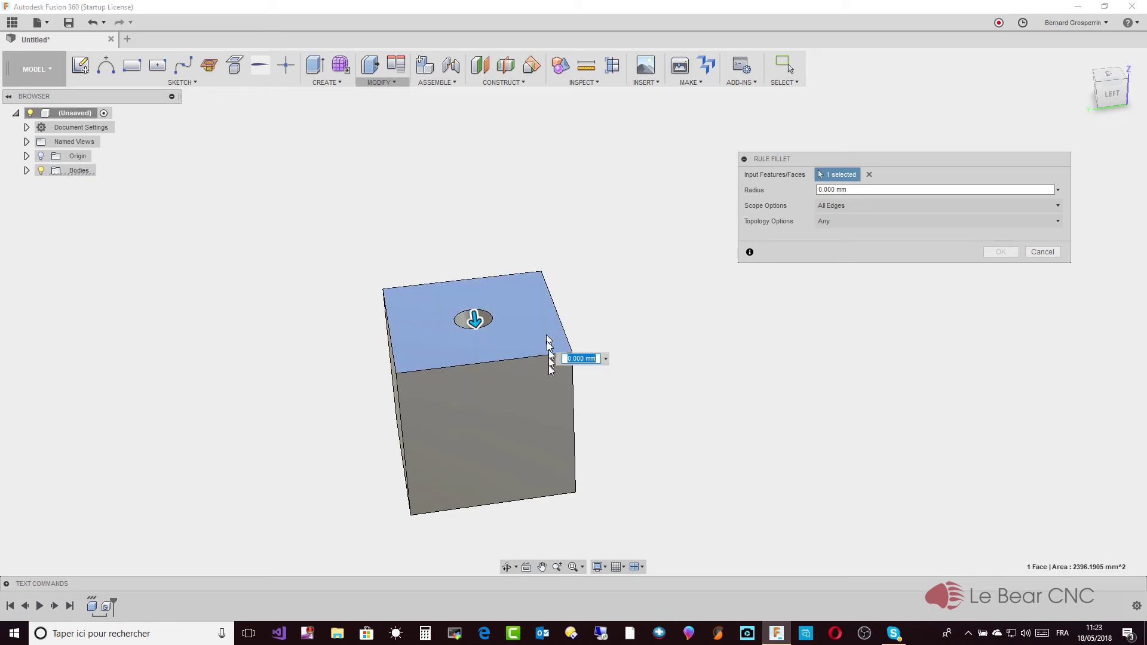
click(548, 396)
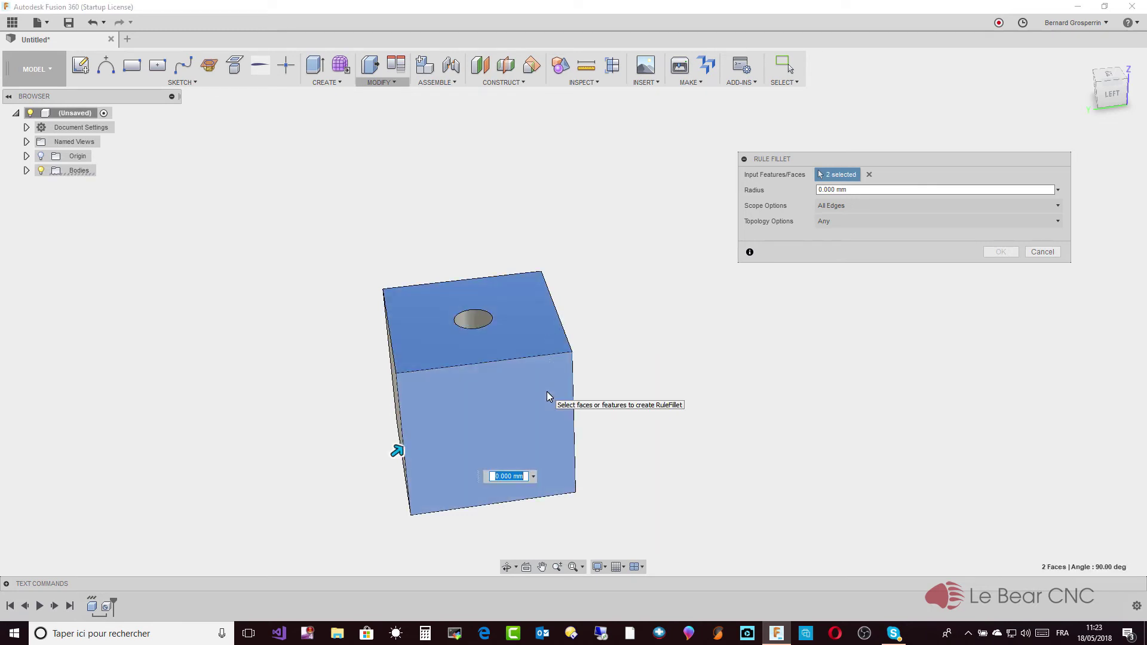
click(528, 425)
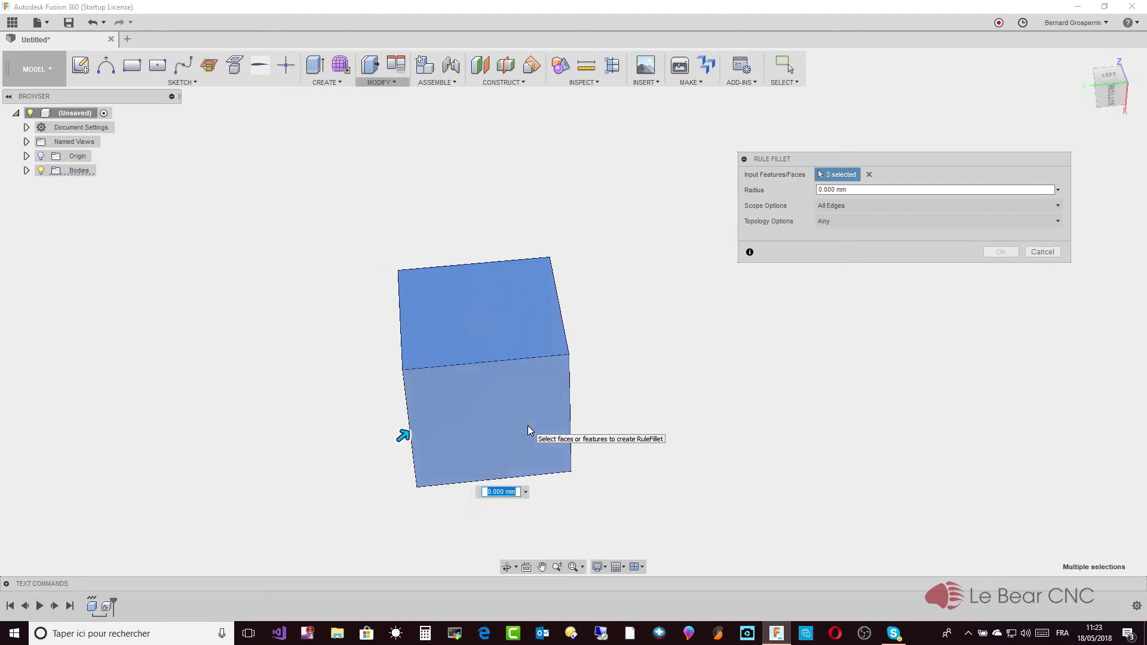
click(528, 426)
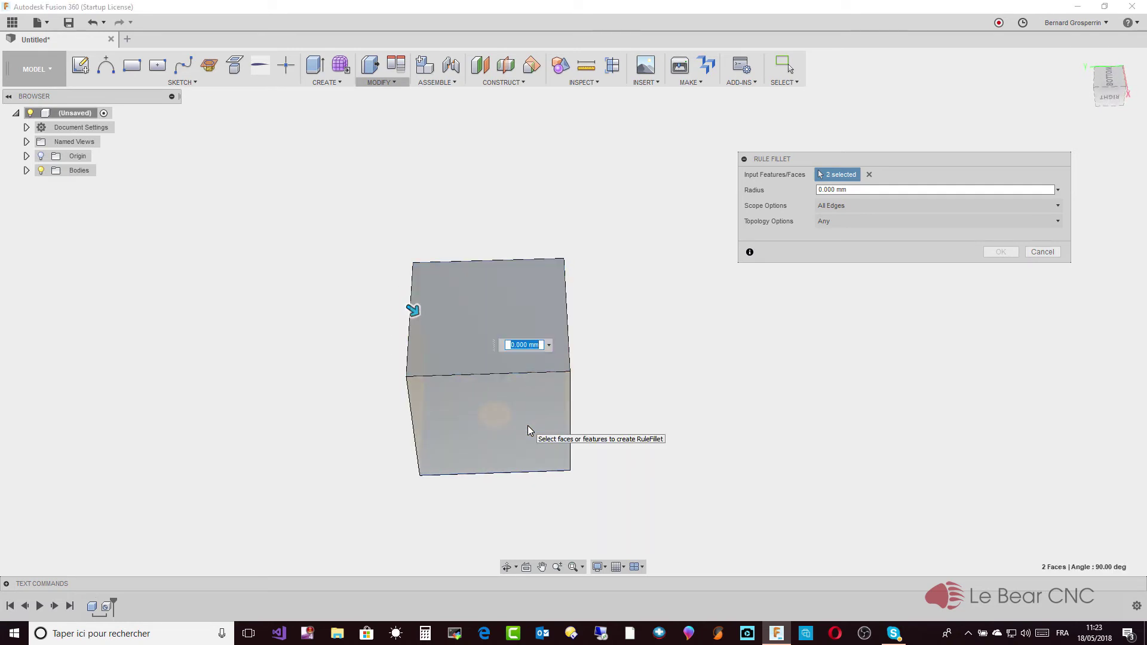
click(558, 434)
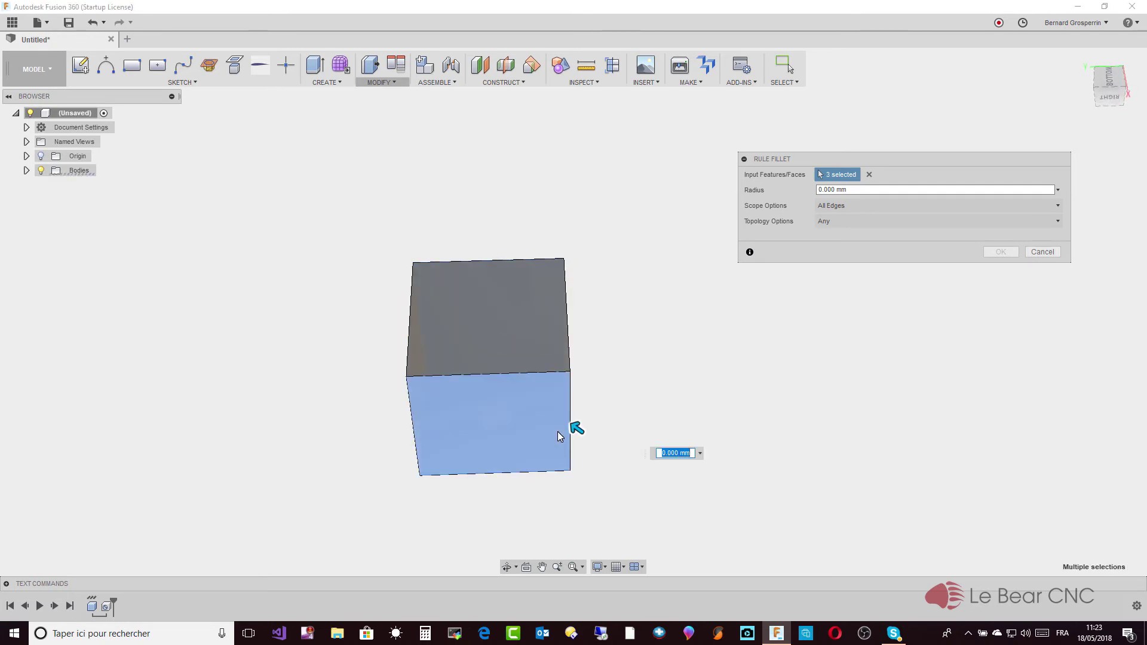
click(552, 356)
shift+middle_drag(552, 356, 576, 397)
click(568, 380)
click(498, 406)
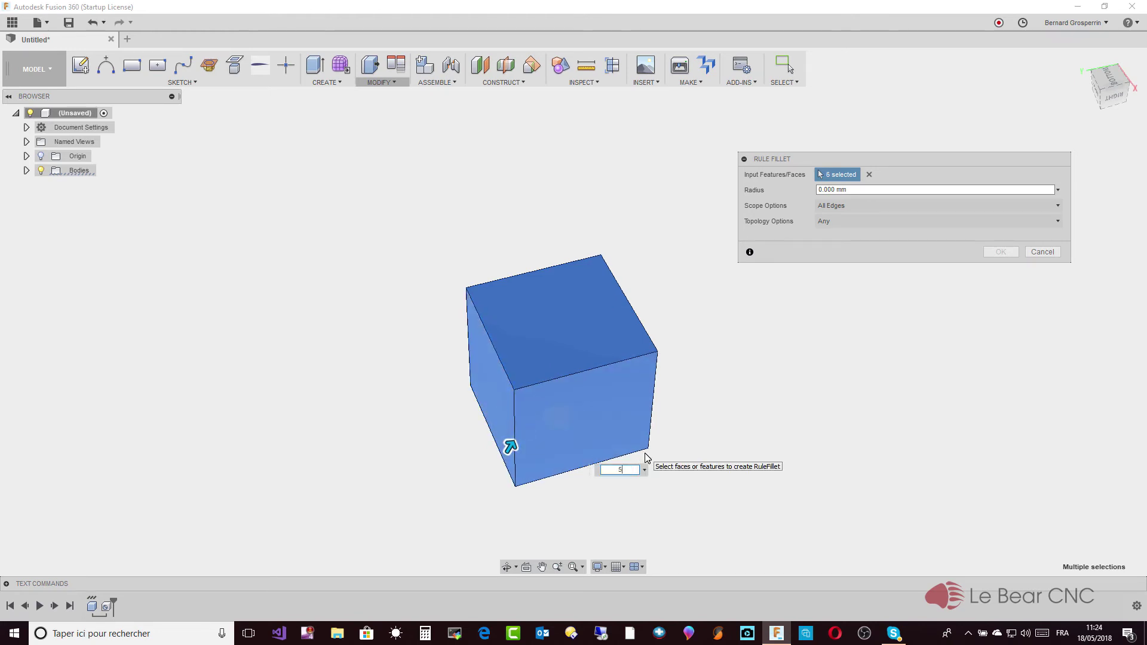
text(5)
key(Return)
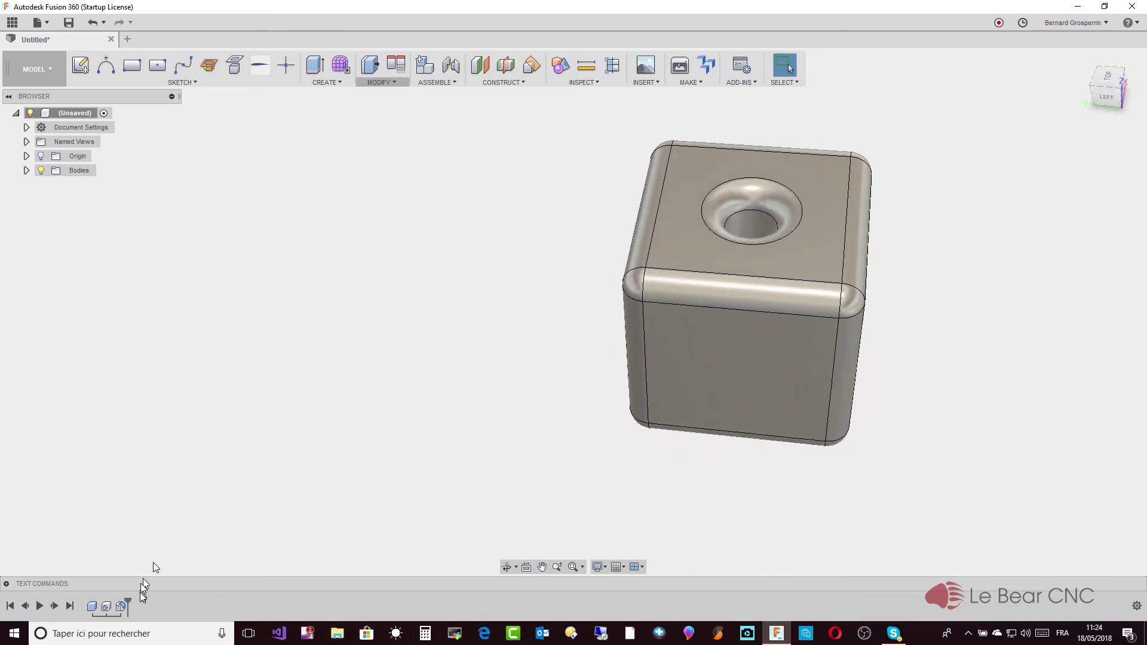
- Roll the timeline back to before the rule fillet and select the edge between the box's top and left faces
drag(129, 601, 113, 606)
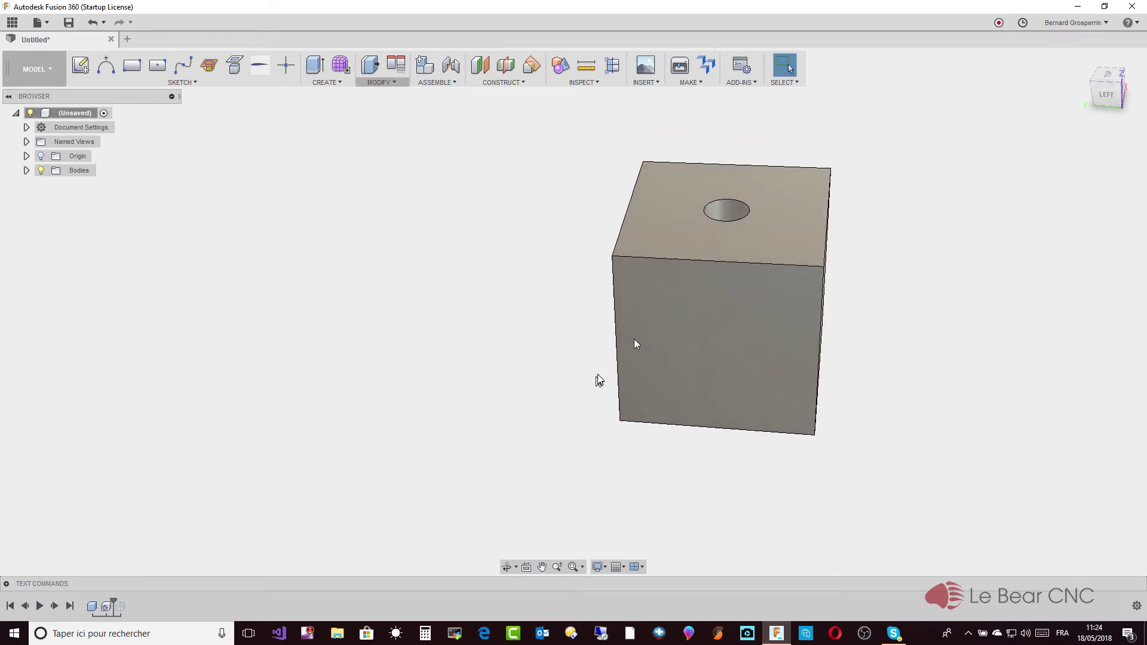
click(686, 261)
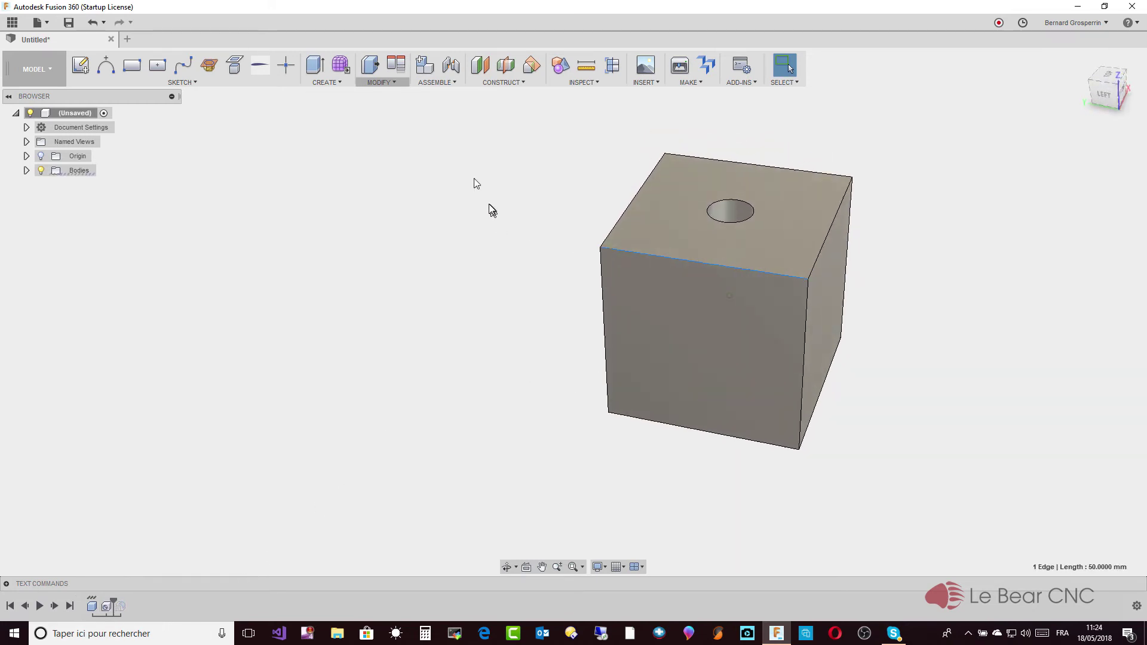
- Apply a 5 mm equal-distance chamfer to the selected edge between the box's top and left faces
click(382, 83)
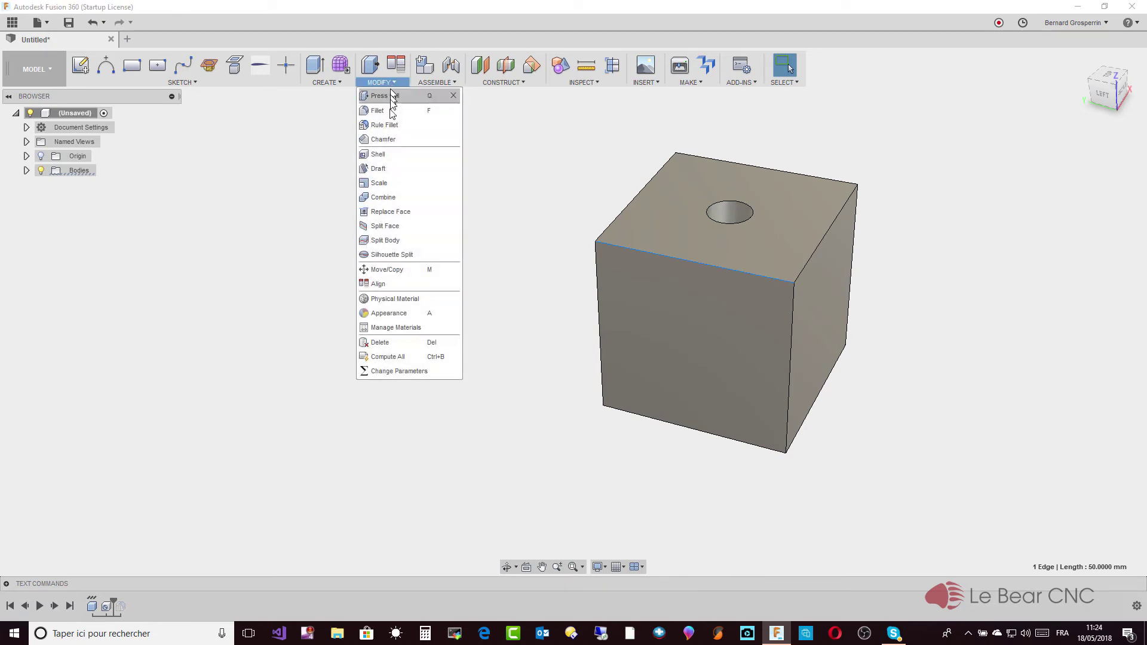
click(382, 139)
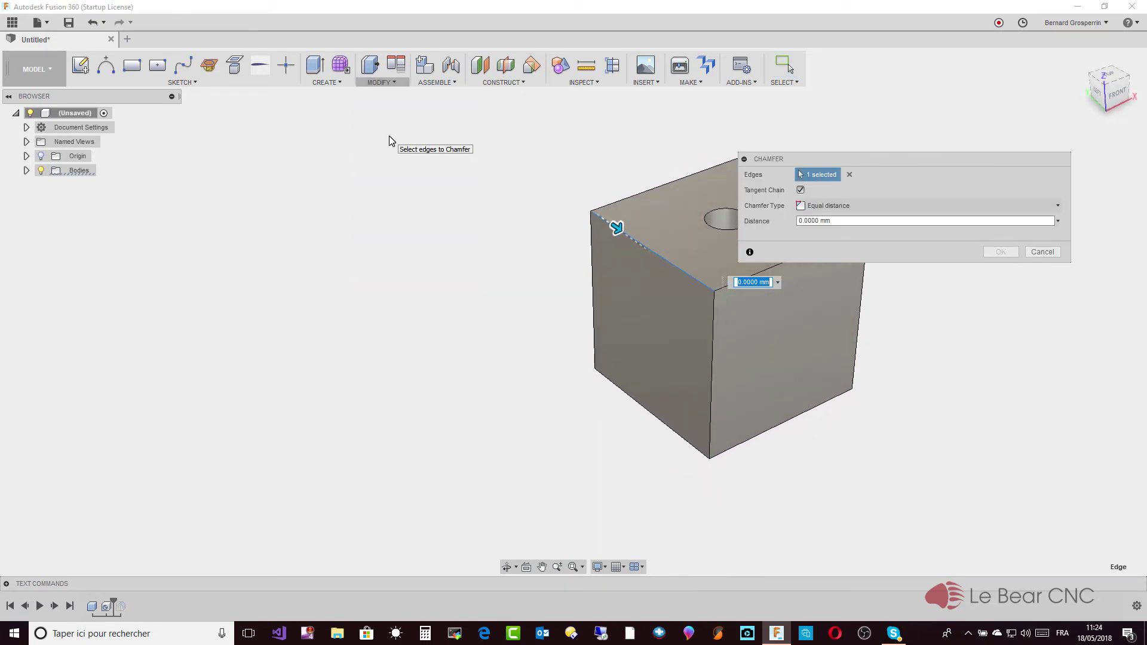
text(5)
key(Return)
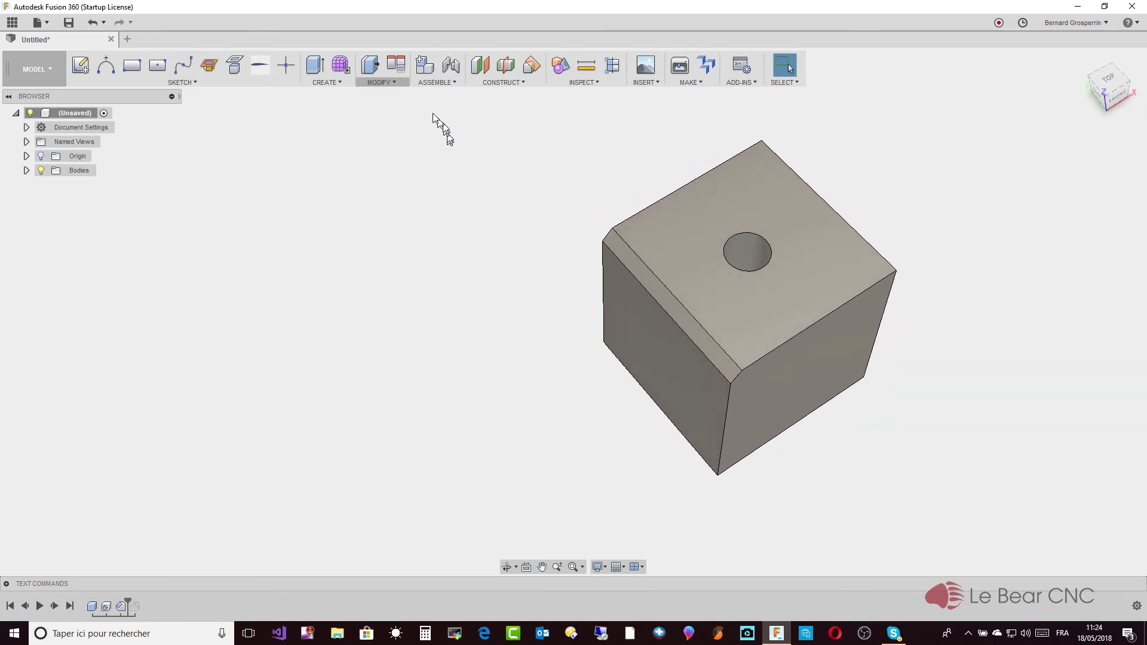
- Try a rule fillet of 5 mm on the box's top face with the scope set to All Edges
click(394, 82)
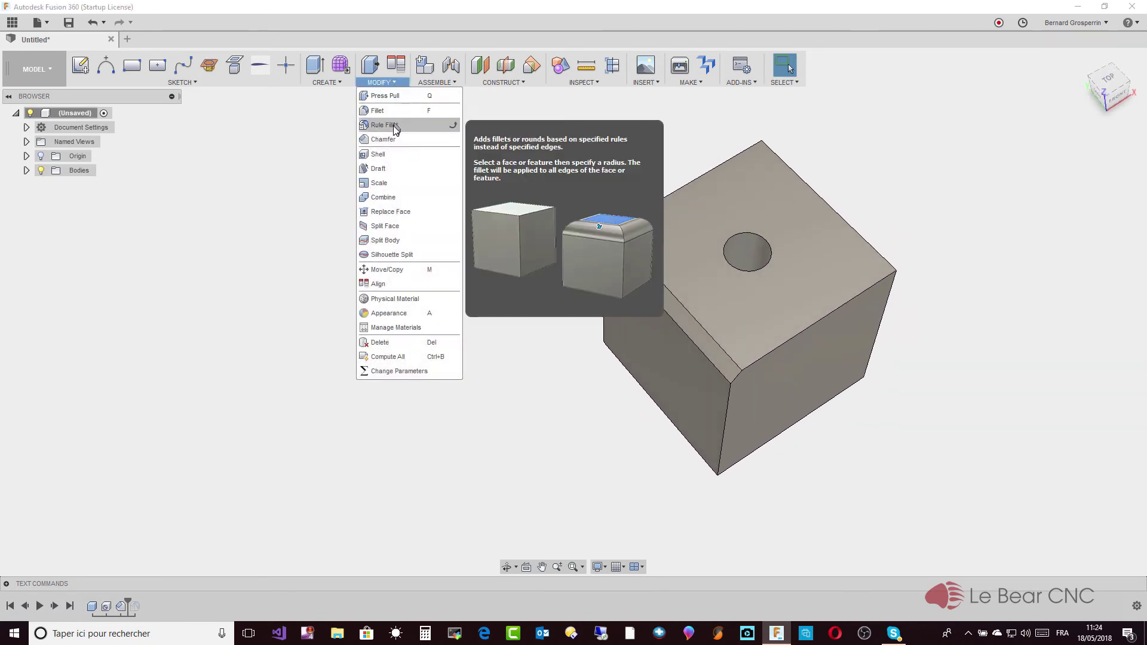
click(392, 123)
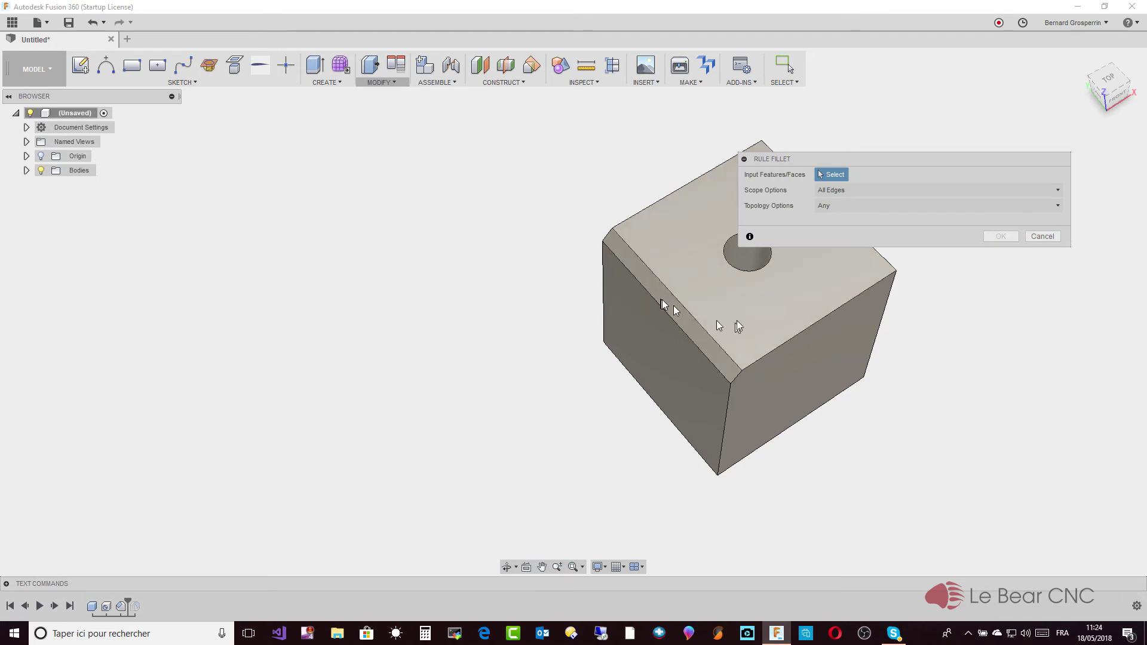
click(754, 315)
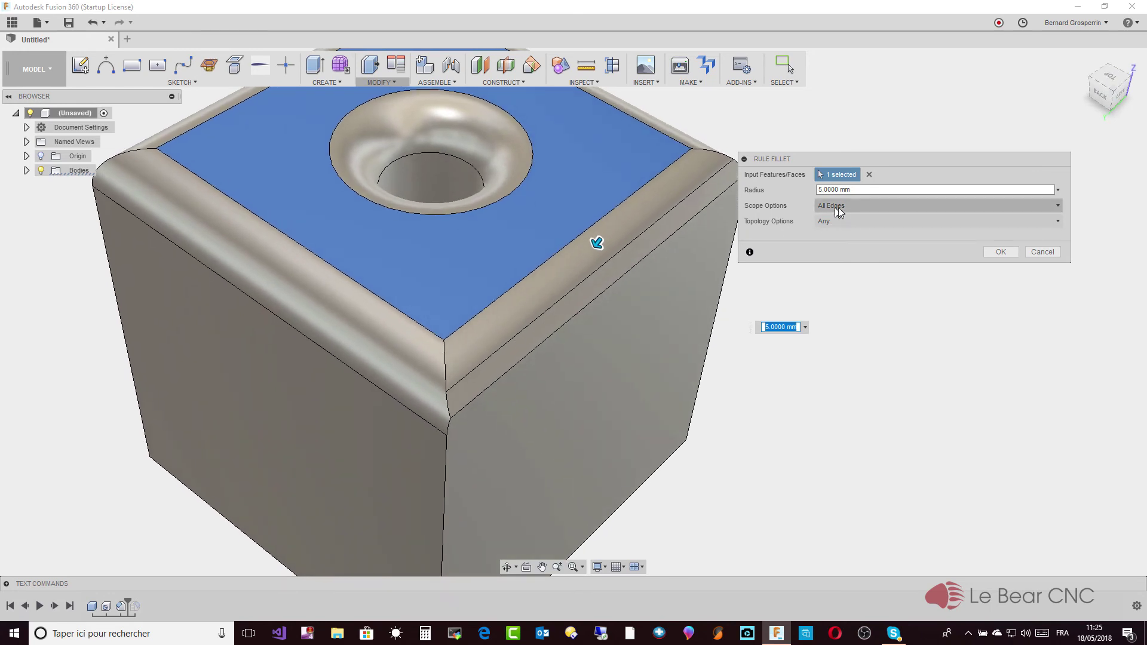
click(1056, 206)
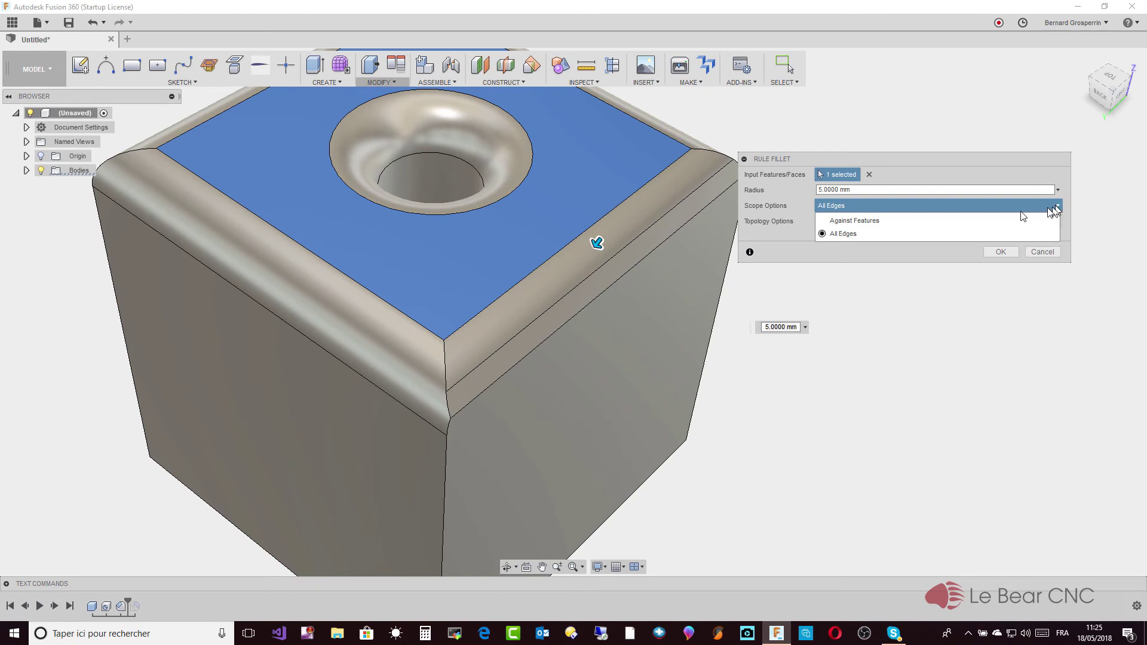
click(906, 234)
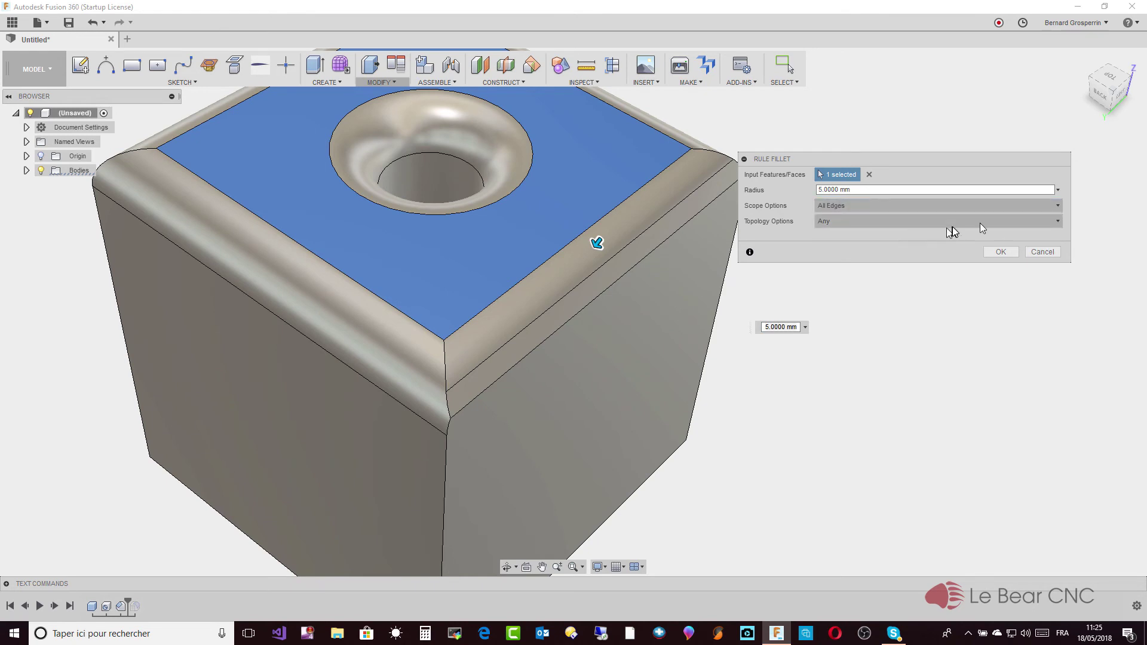
- Try the All Fillets and All Rounds topology options on the top face's rule fillet and cancel the command
click(1059, 221)
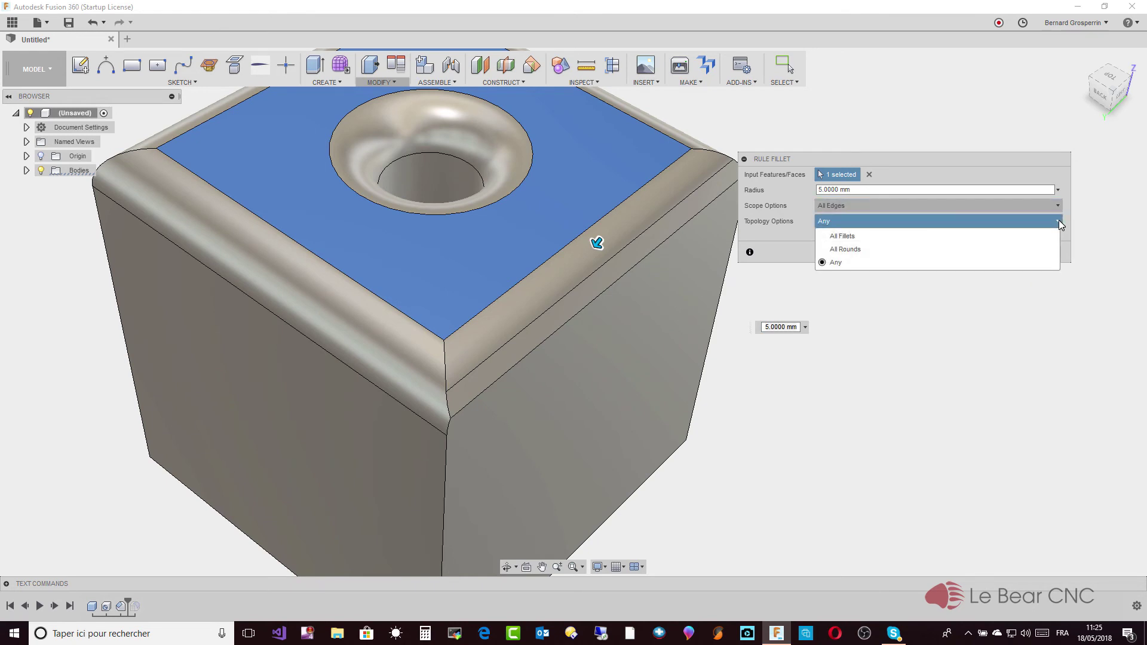
click(1017, 235)
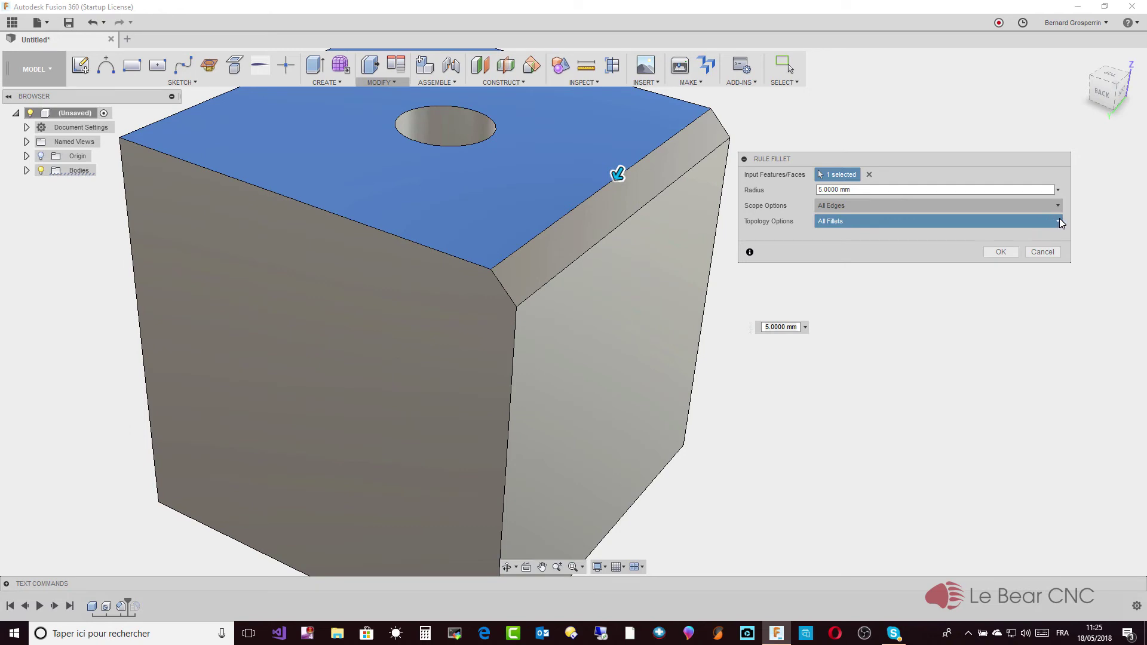
click(1058, 220)
click(921, 249)
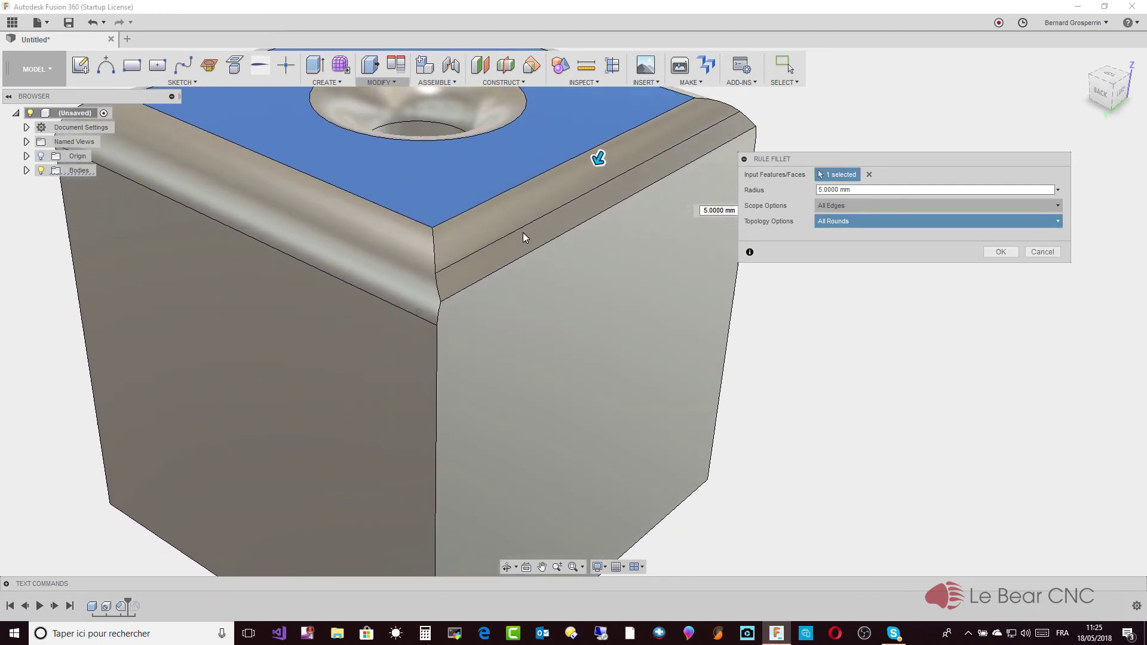
shift+middle_drag(510, 269, 860, 209)
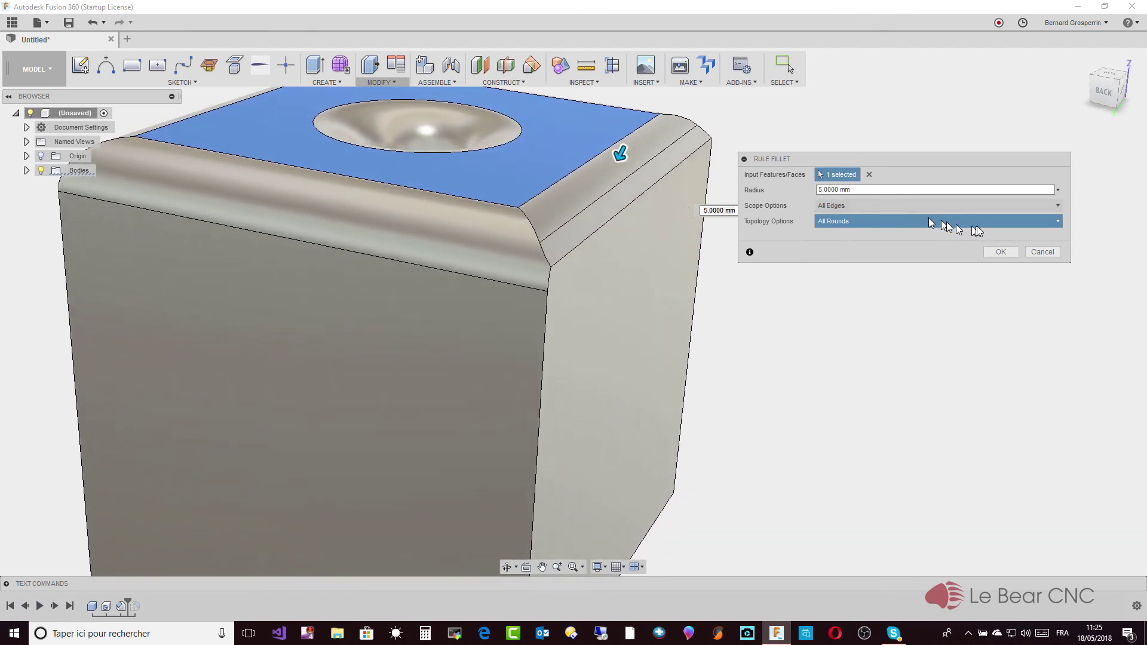
click(1040, 251)
shift+middle_drag(1039, 251, 689, 223)
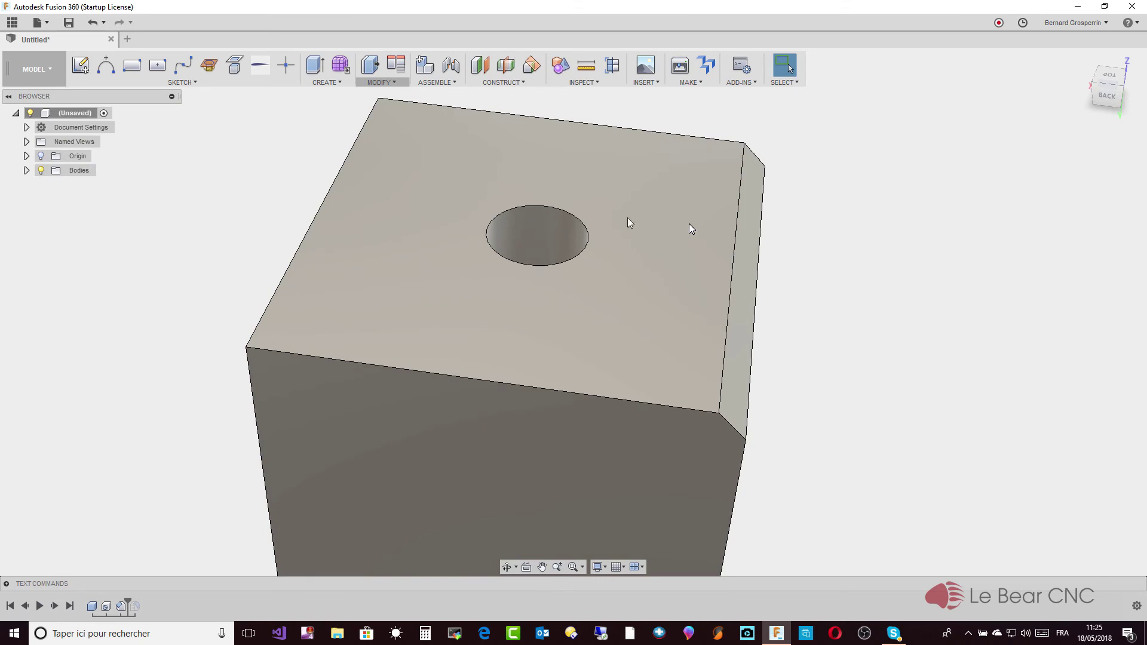
- Start a new rule fillet, try it on the chamfer face alone and clear that face selection
click(391, 81)
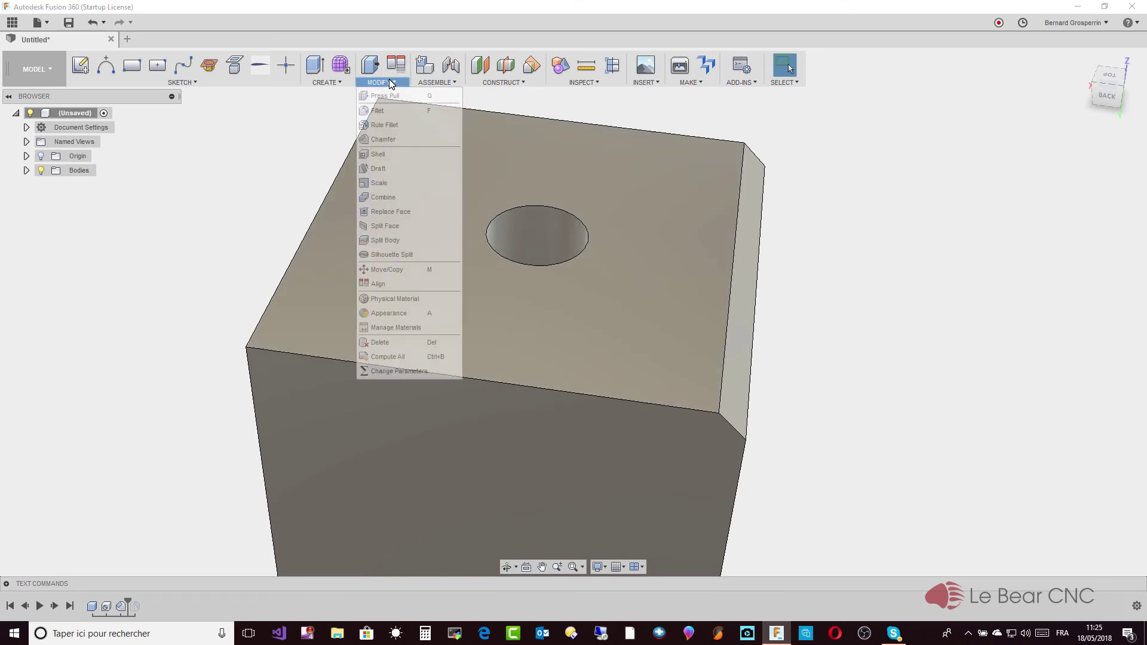
click(393, 126)
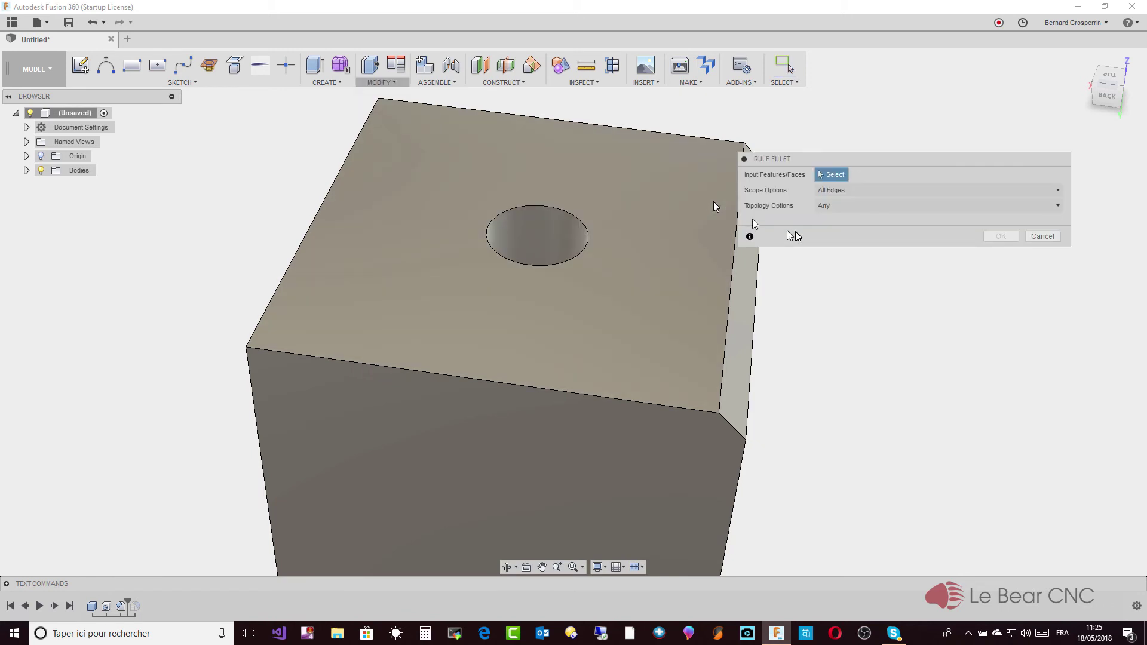
click(745, 287)
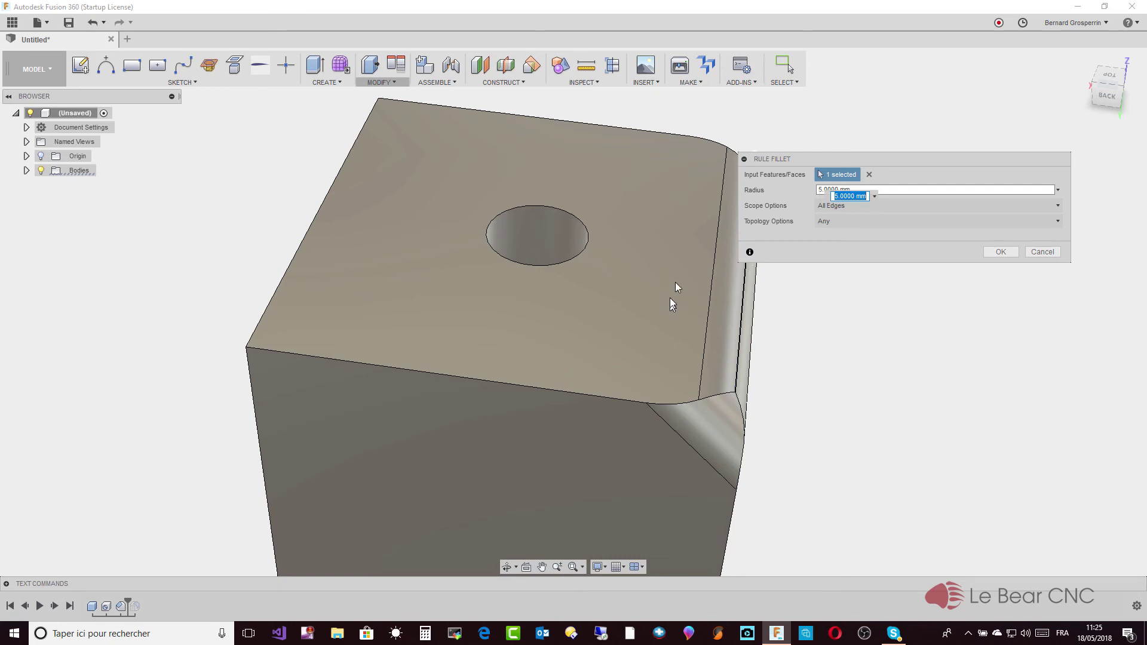
click(890, 189)
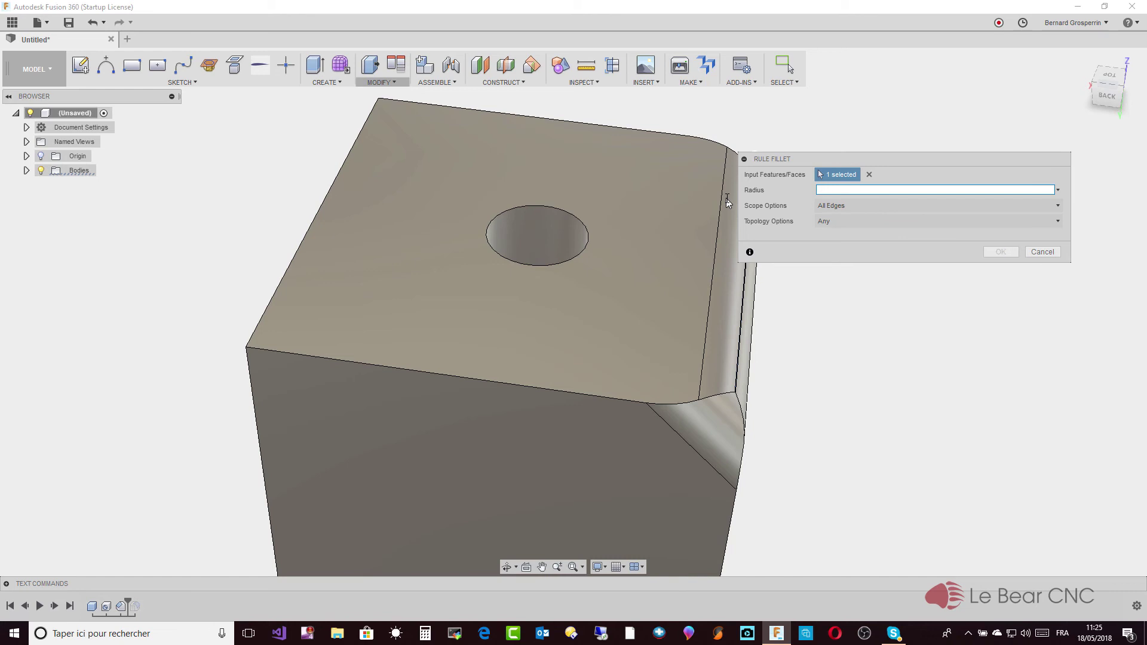
click(869, 176)
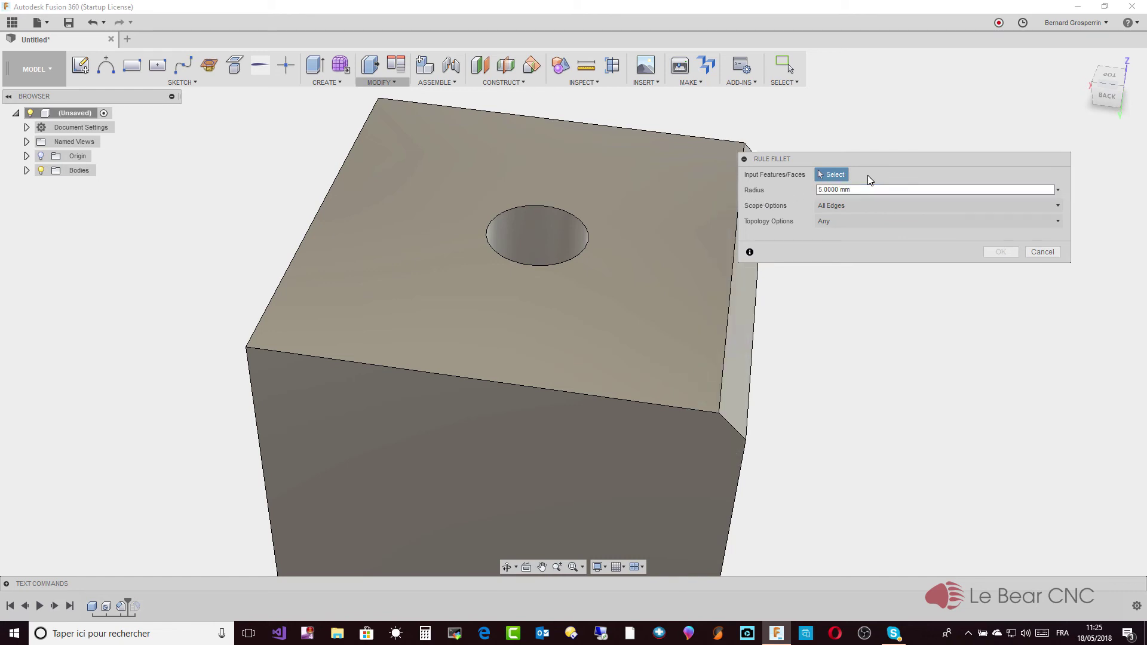
- Select the top face and the chamfer face and apply a 5 mm rule fillet to all their edges
double_click(862, 190)
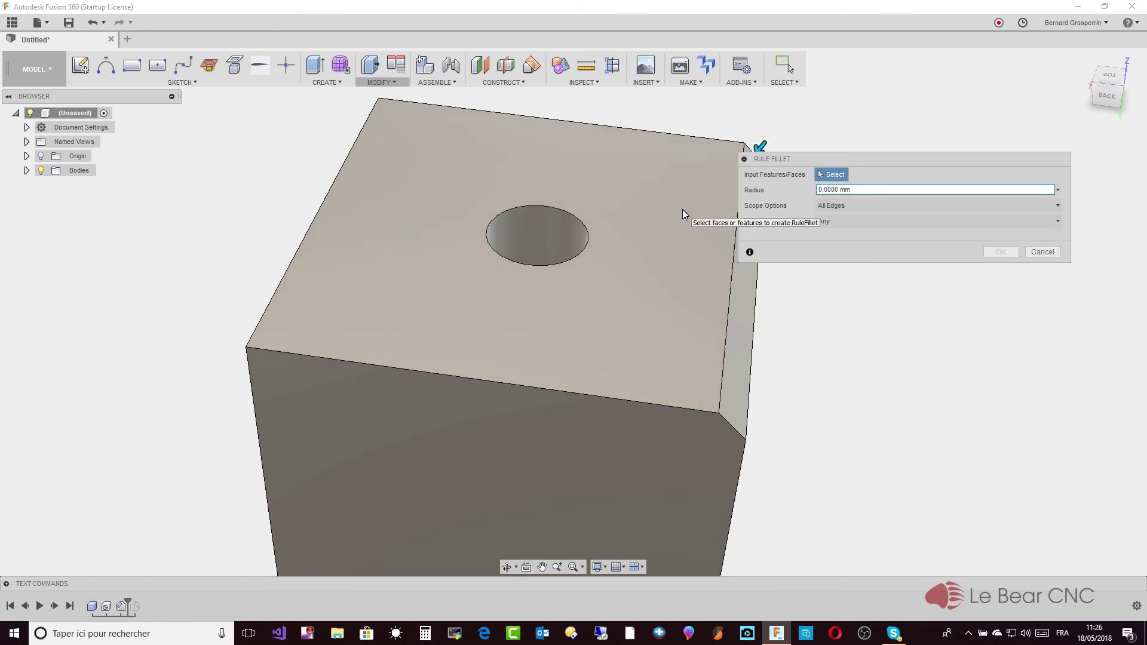
drag(854, 161, 946, 156)
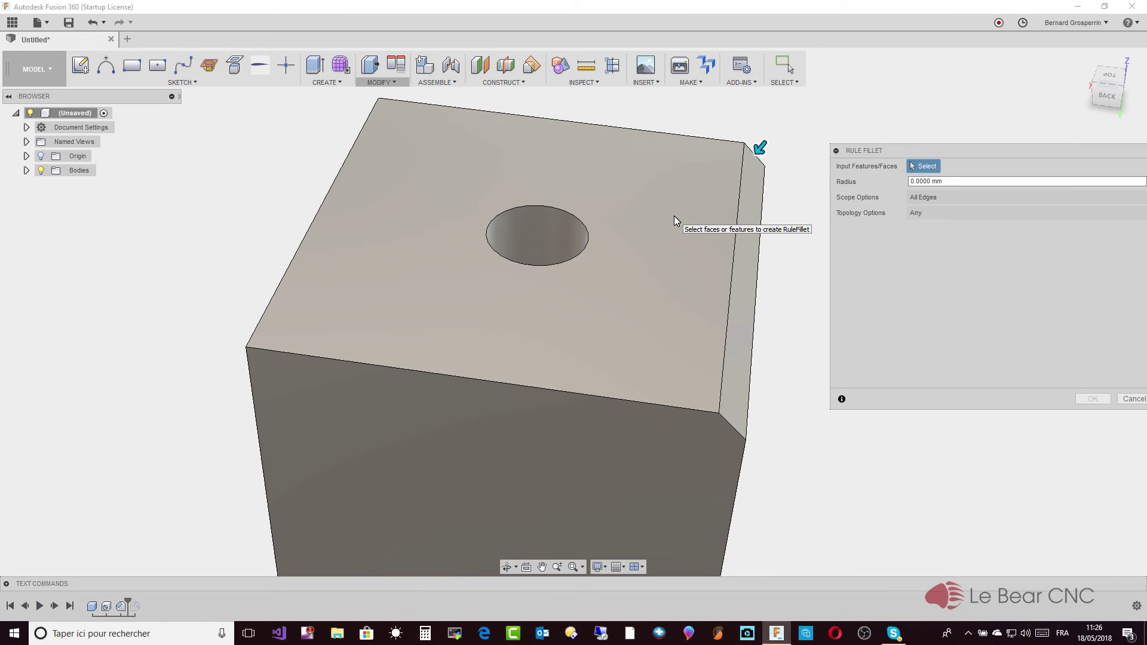
click(673, 217)
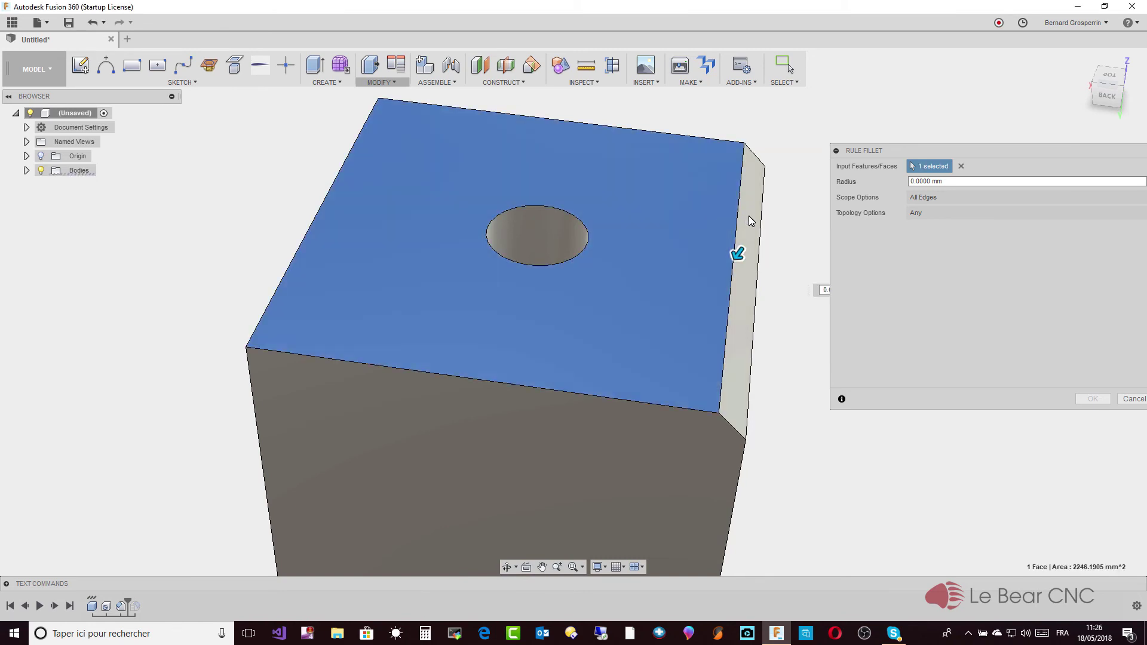
click(750, 221)
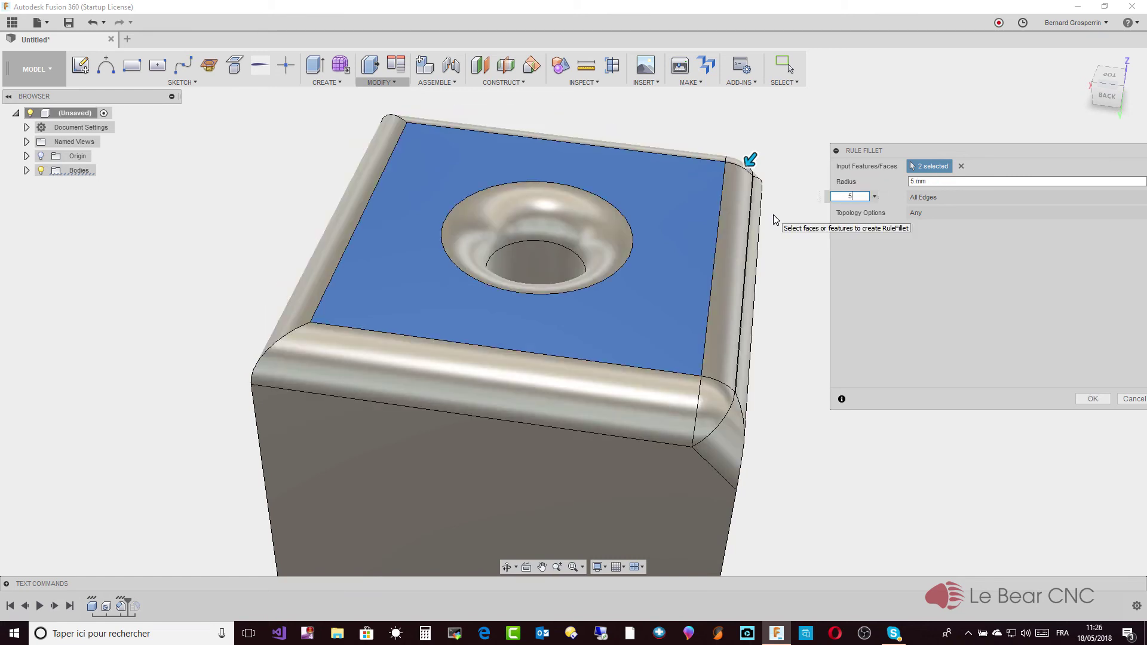
key(Return)
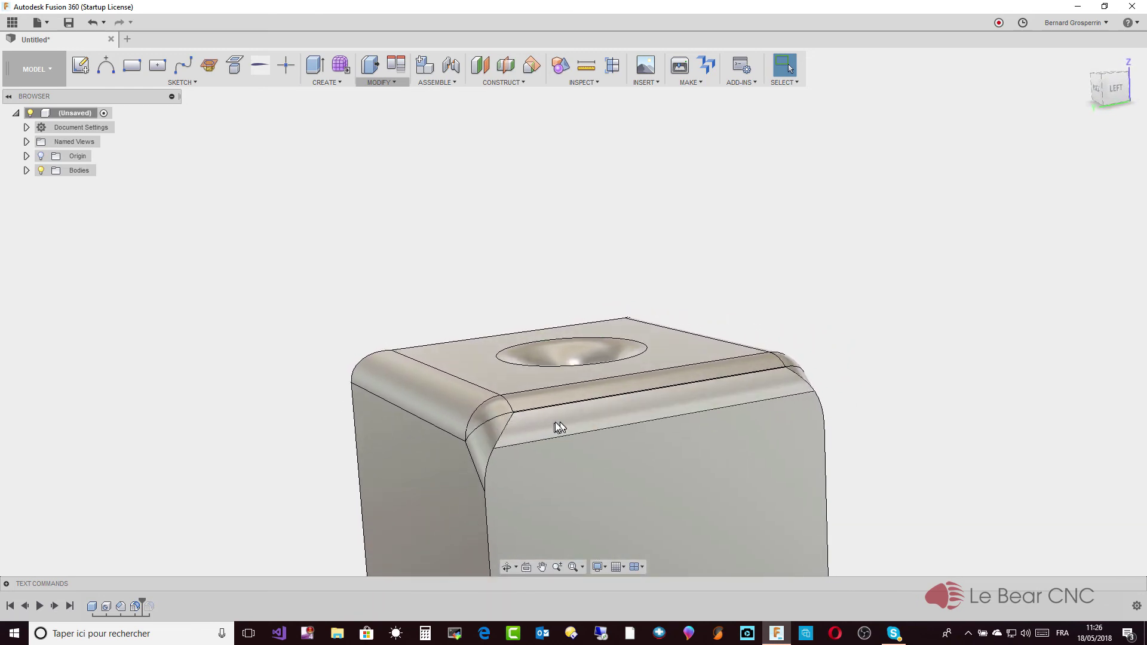
- Edit the rule fillet feature, setting its radius to 0 mm and adding the box's left and back faces
shift+middle_drag(554, 421, 614, 449)
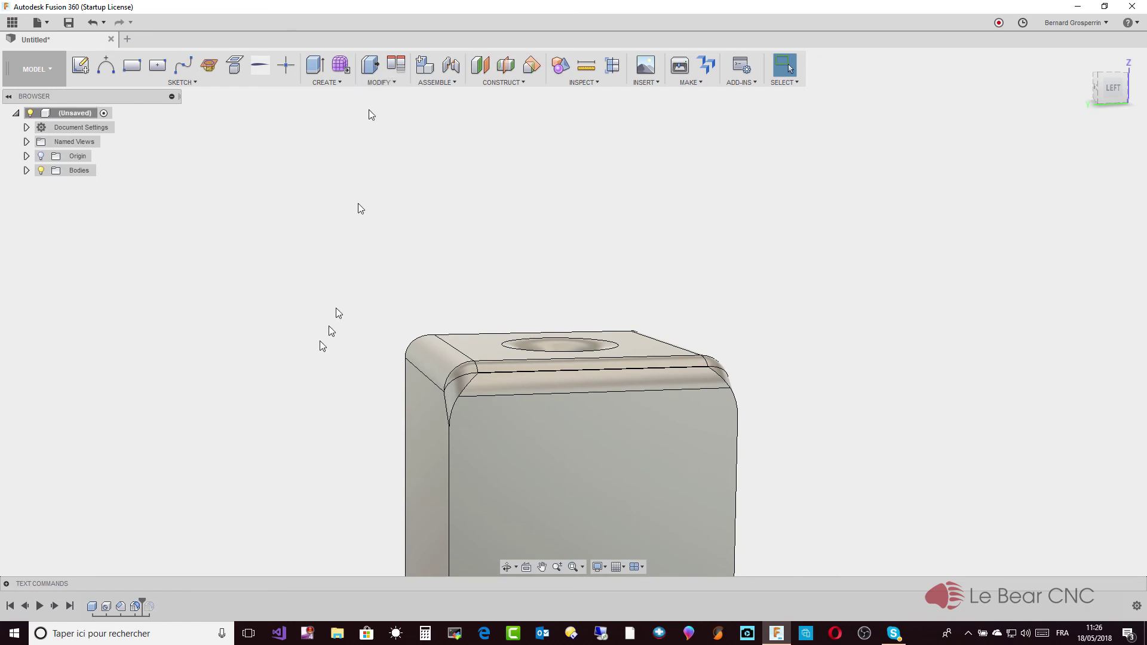
click(135, 609)
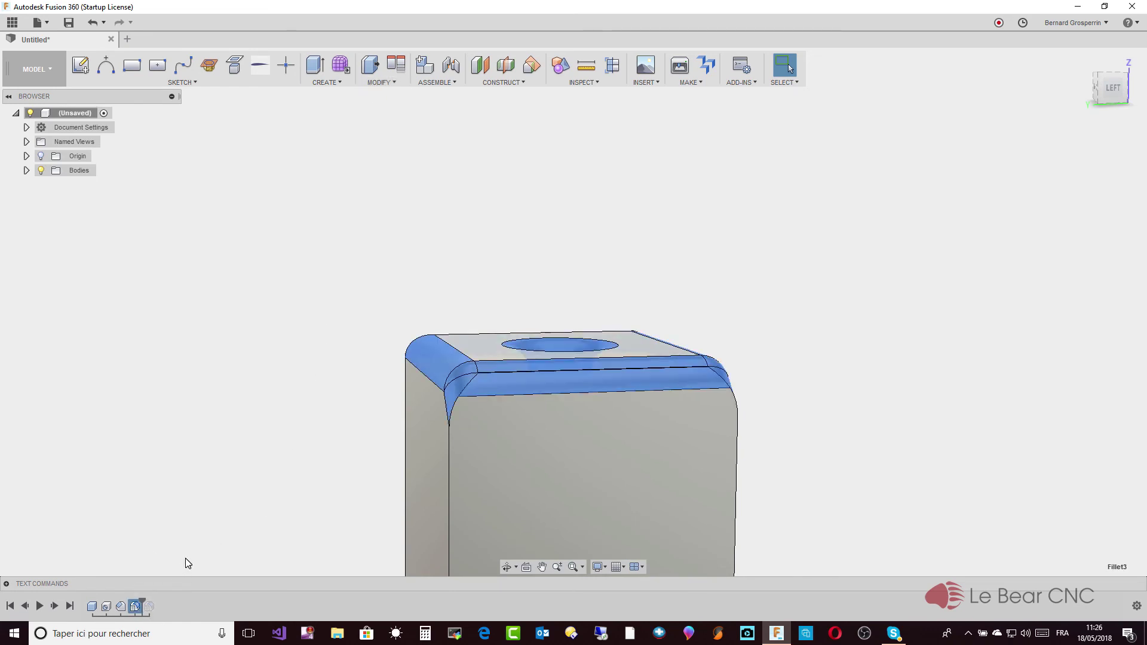
right_click(135, 608)
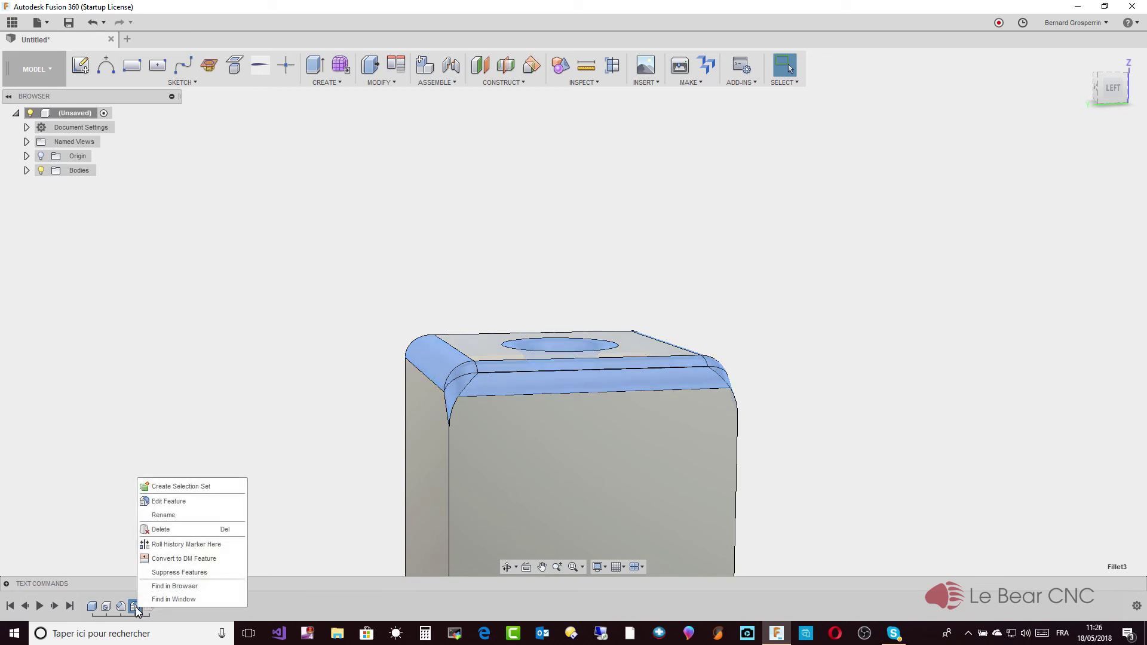
click(179, 501)
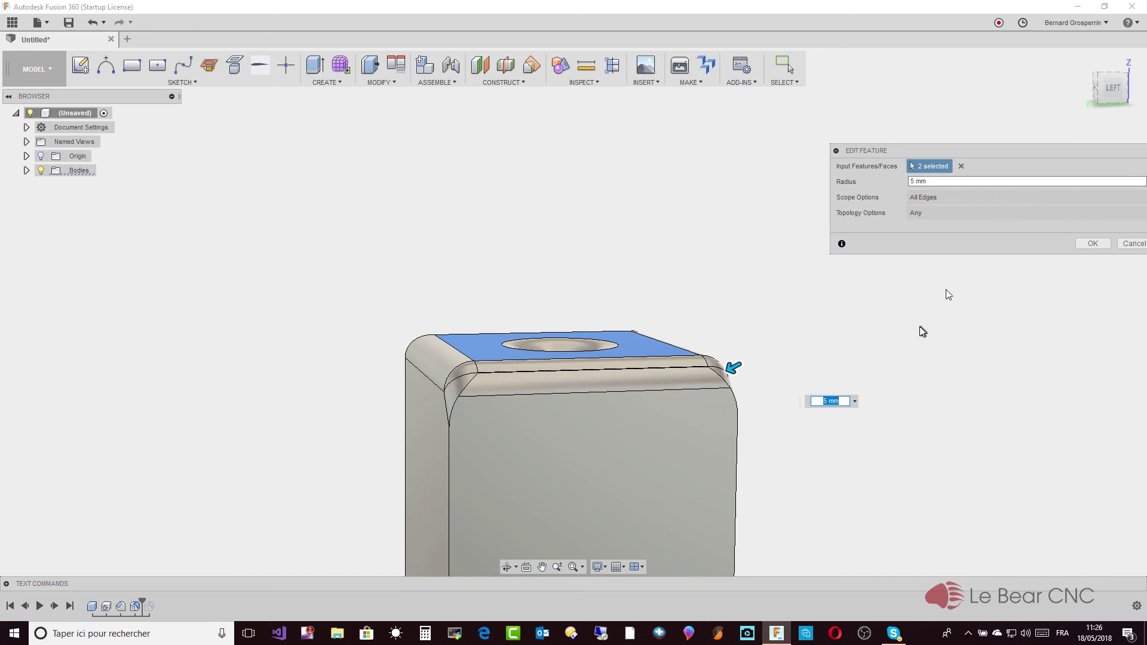
text(0)
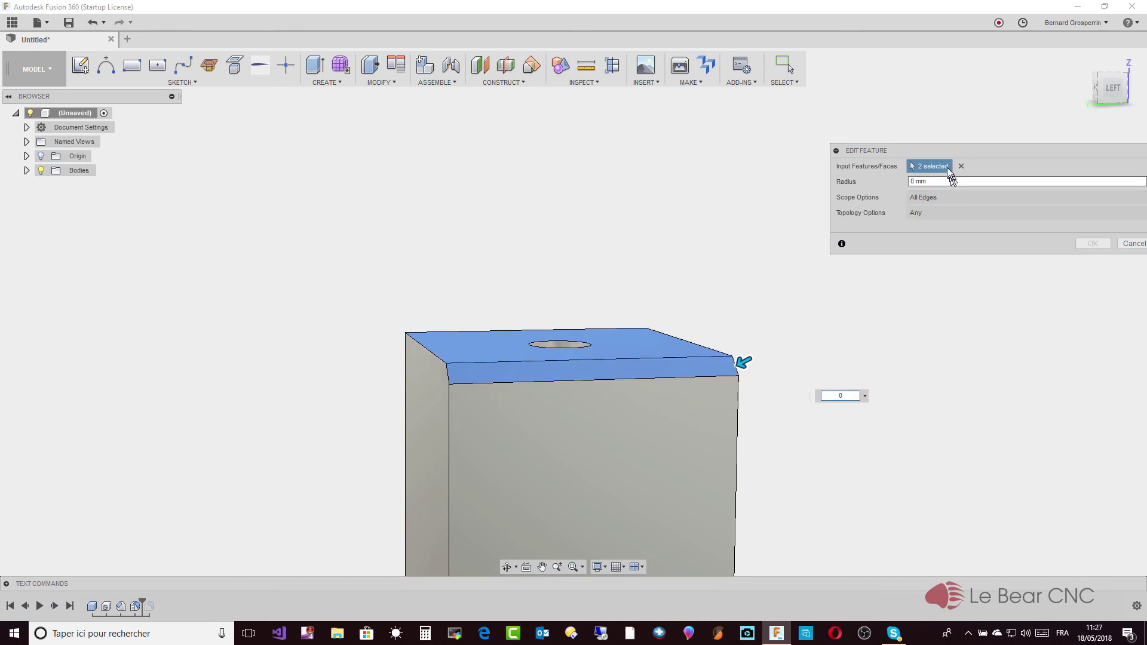
click(690, 422)
click(440, 441)
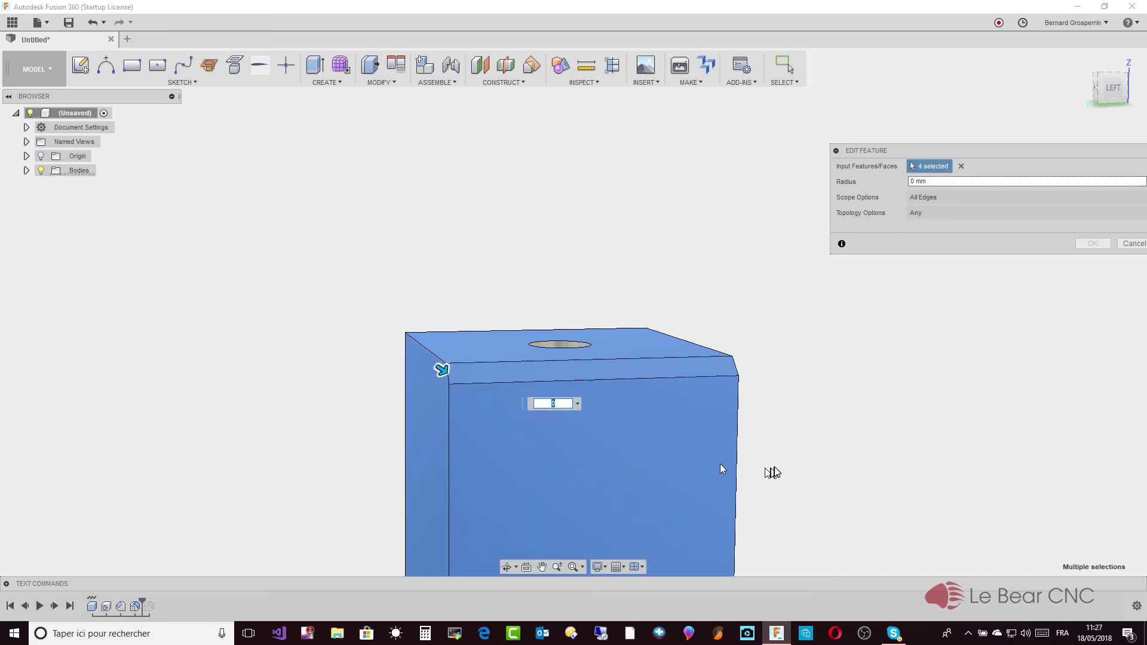
- Add the box's front face to the rule fillet and set its radius to 5 mm
shift+middle_drag(774, 467, 742, 462)
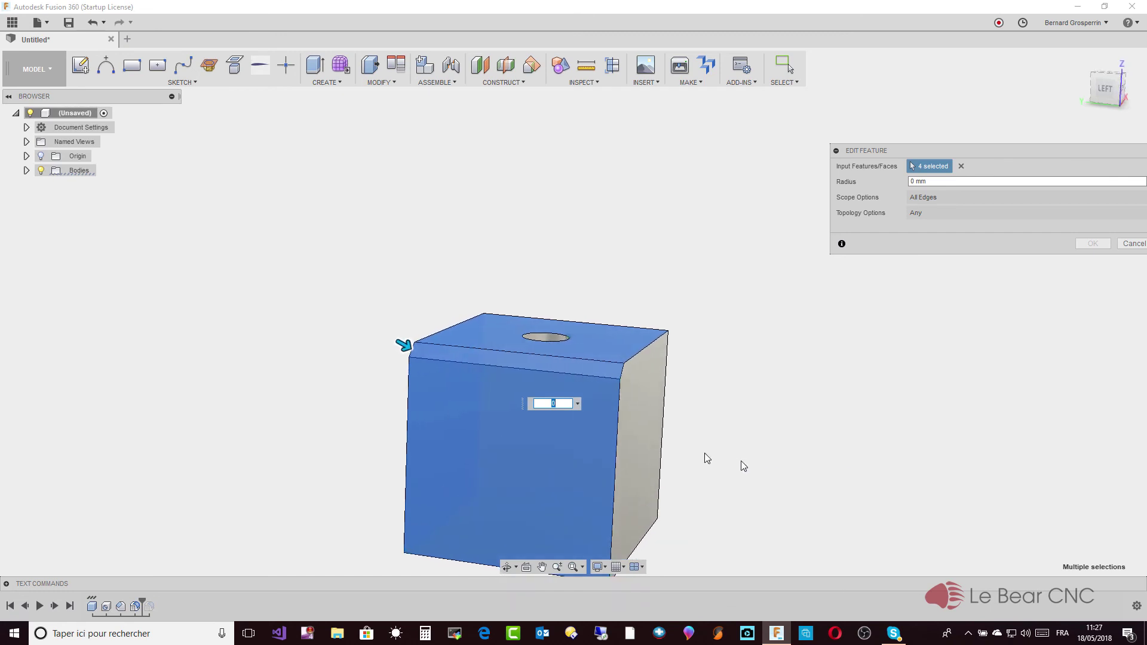
click(635, 452)
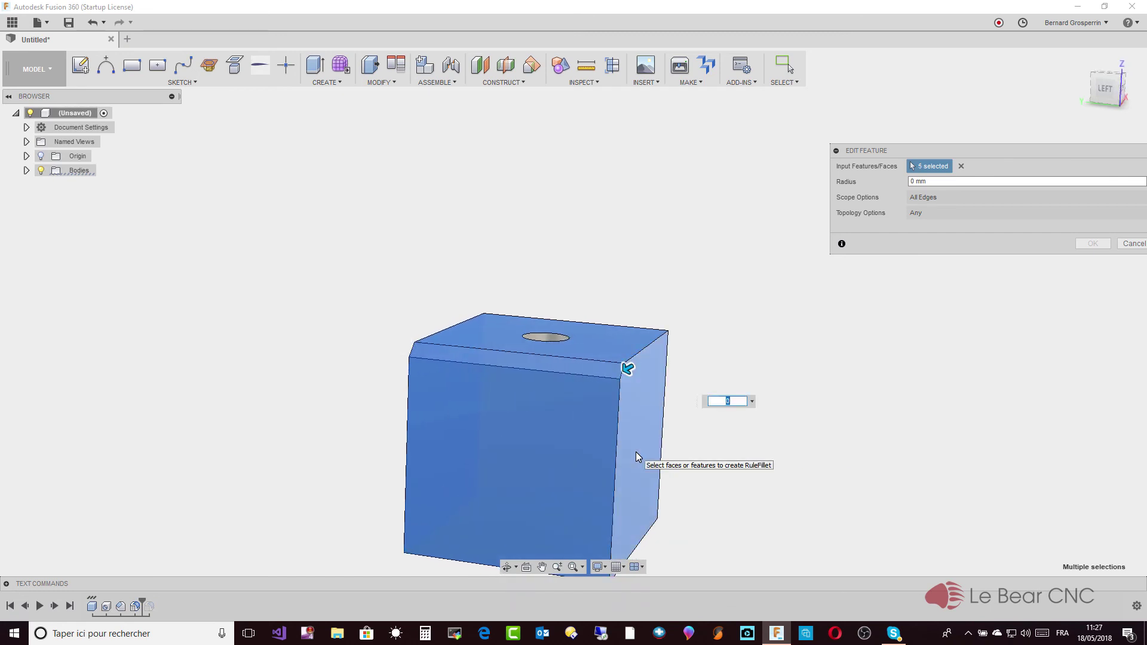
shift+middle_drag(635, 452, 641, 452)
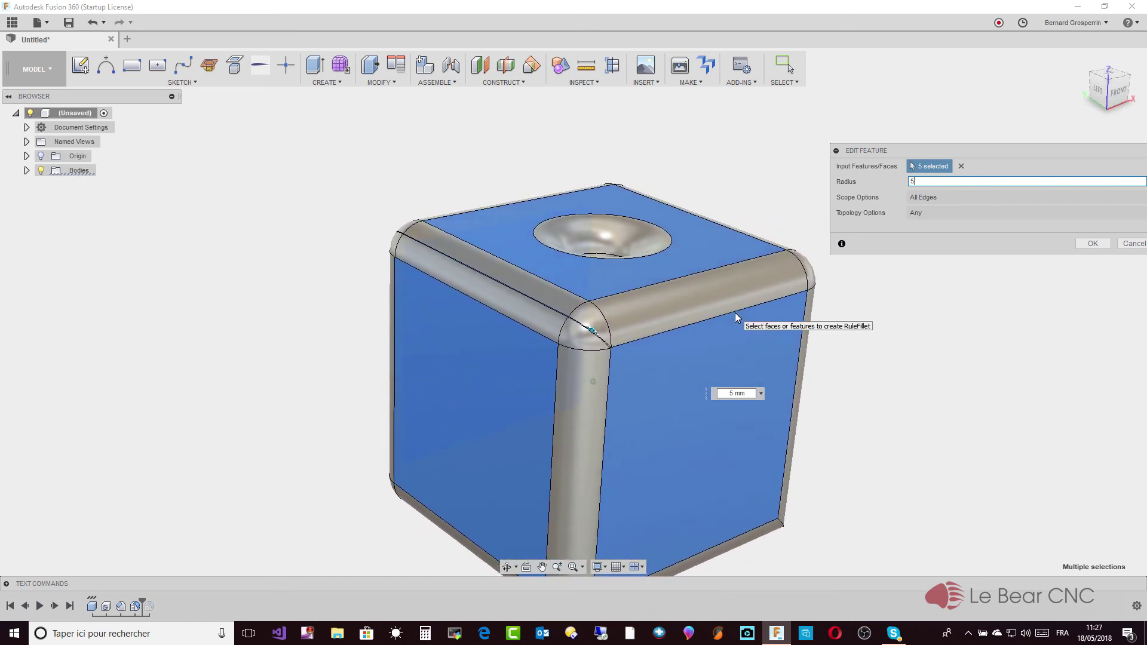
shift+middle_drag(692, 317, 560, 310)
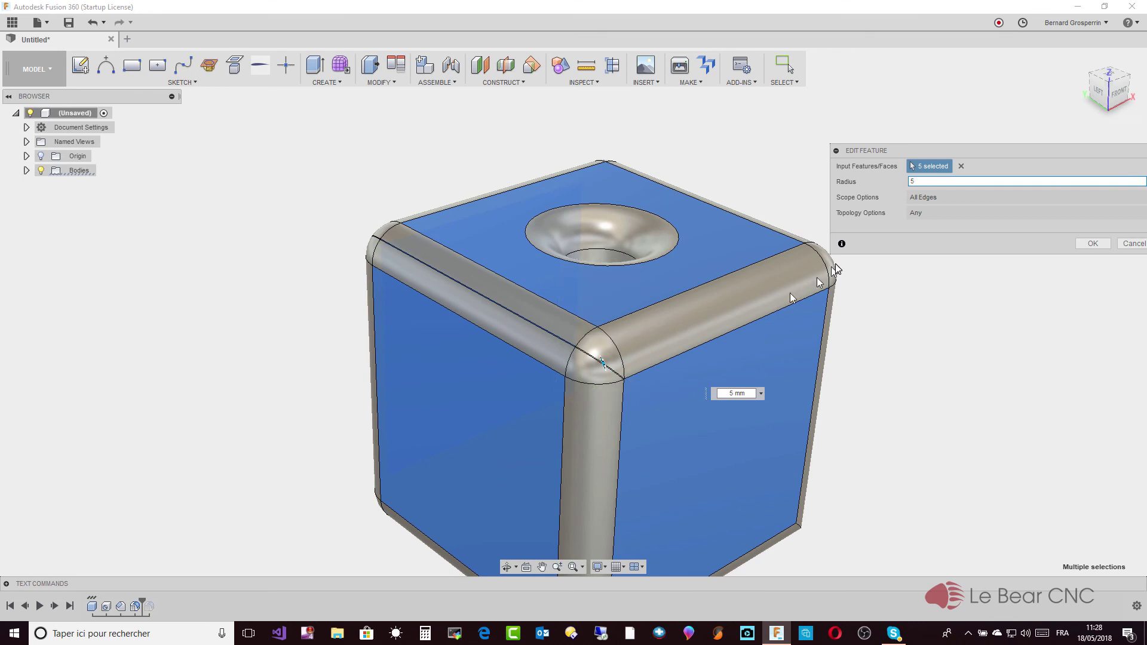
shift+middle_drag(821, 319, 806, 318)
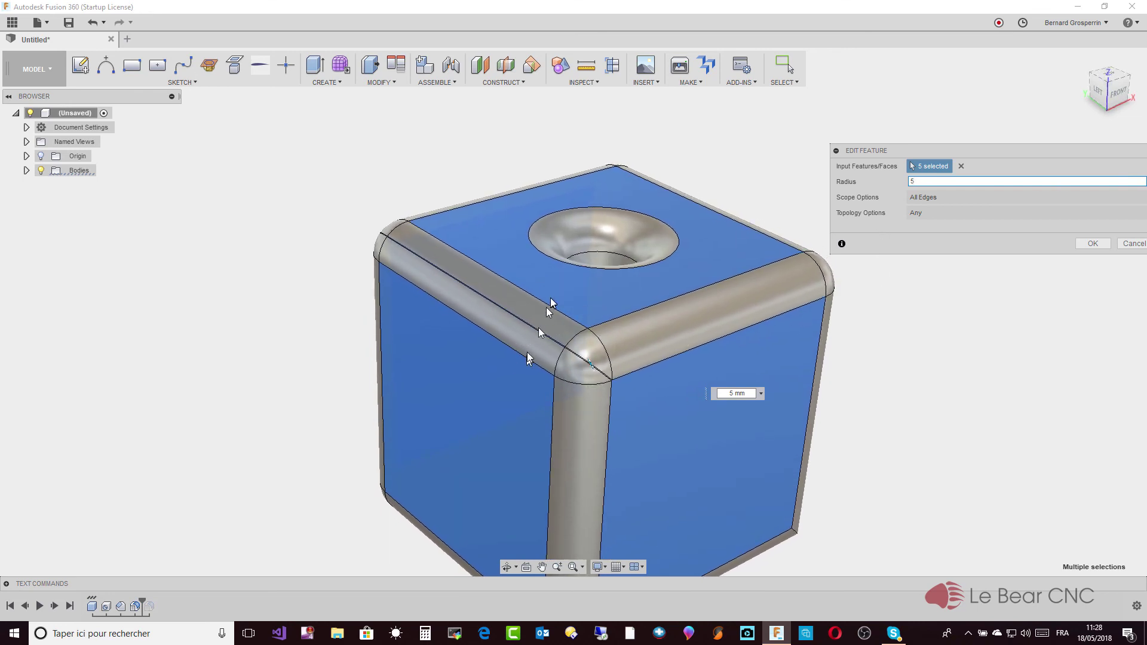
scroll(550, 320, down, 5)
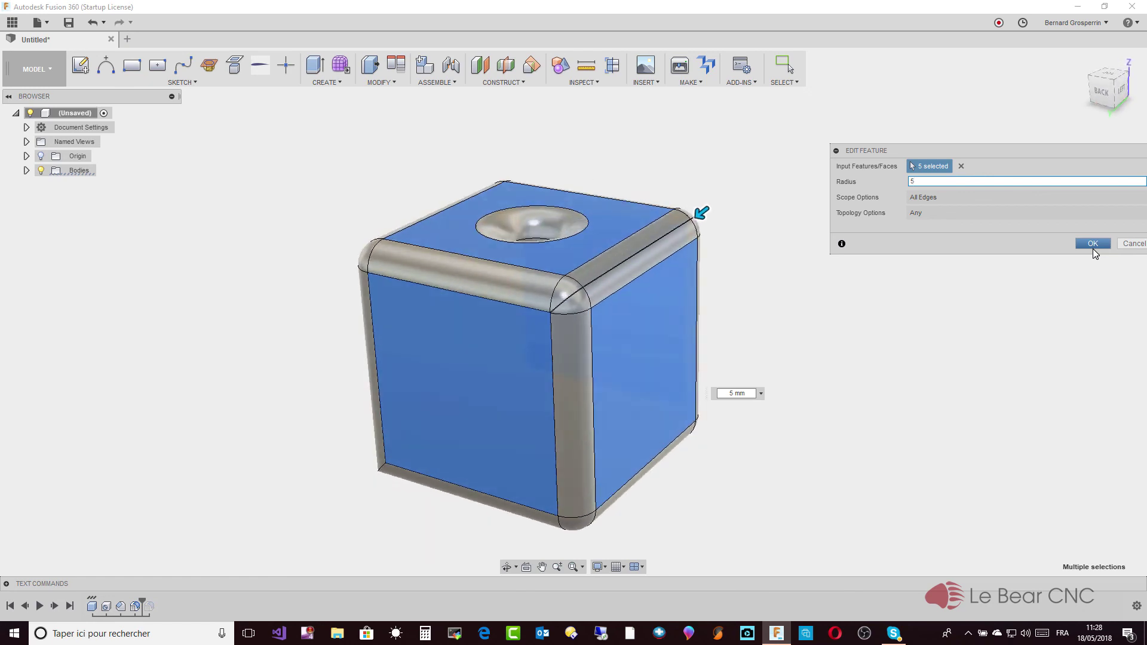
click(391, 84)
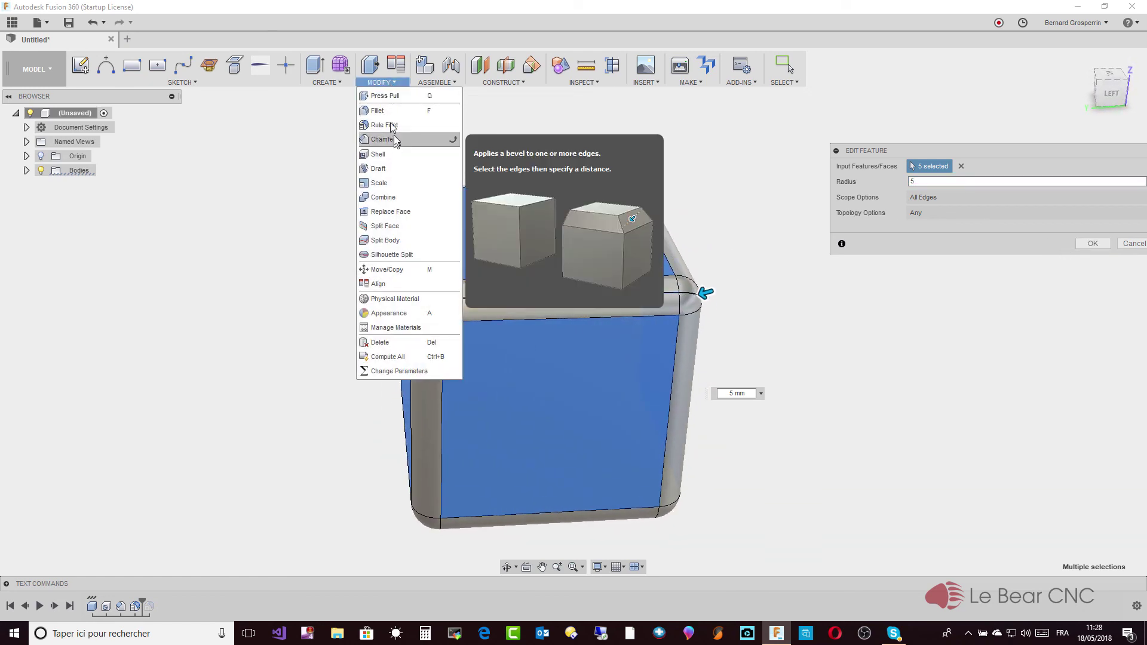